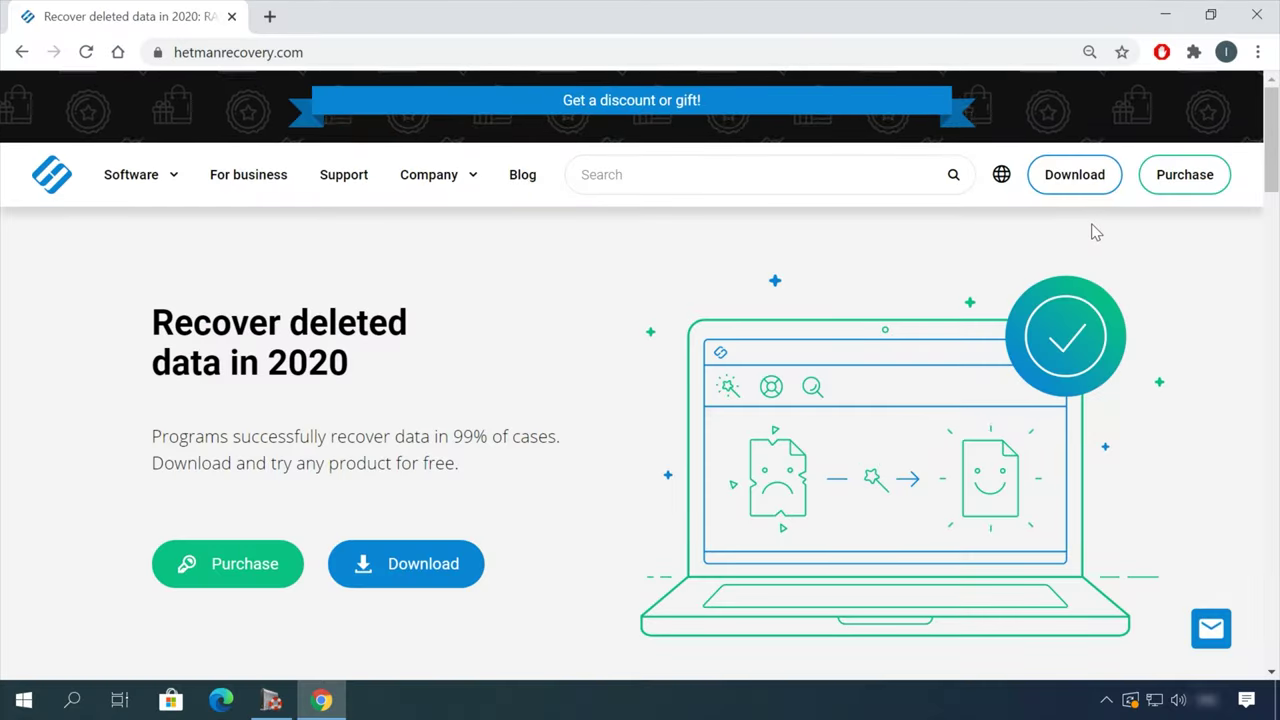
Step: Open the full list of Hetman products from the site's Software menu
scroll(657, 305, "down", 15)
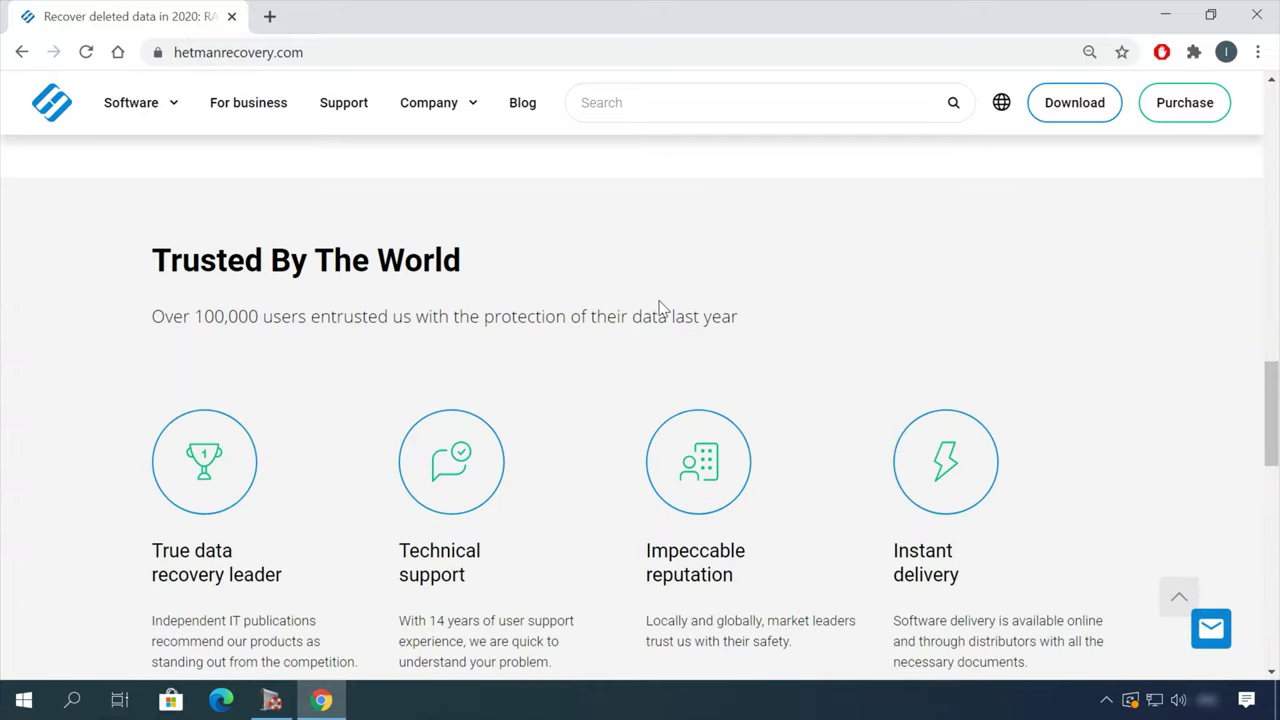
mouse_move(170, 180)
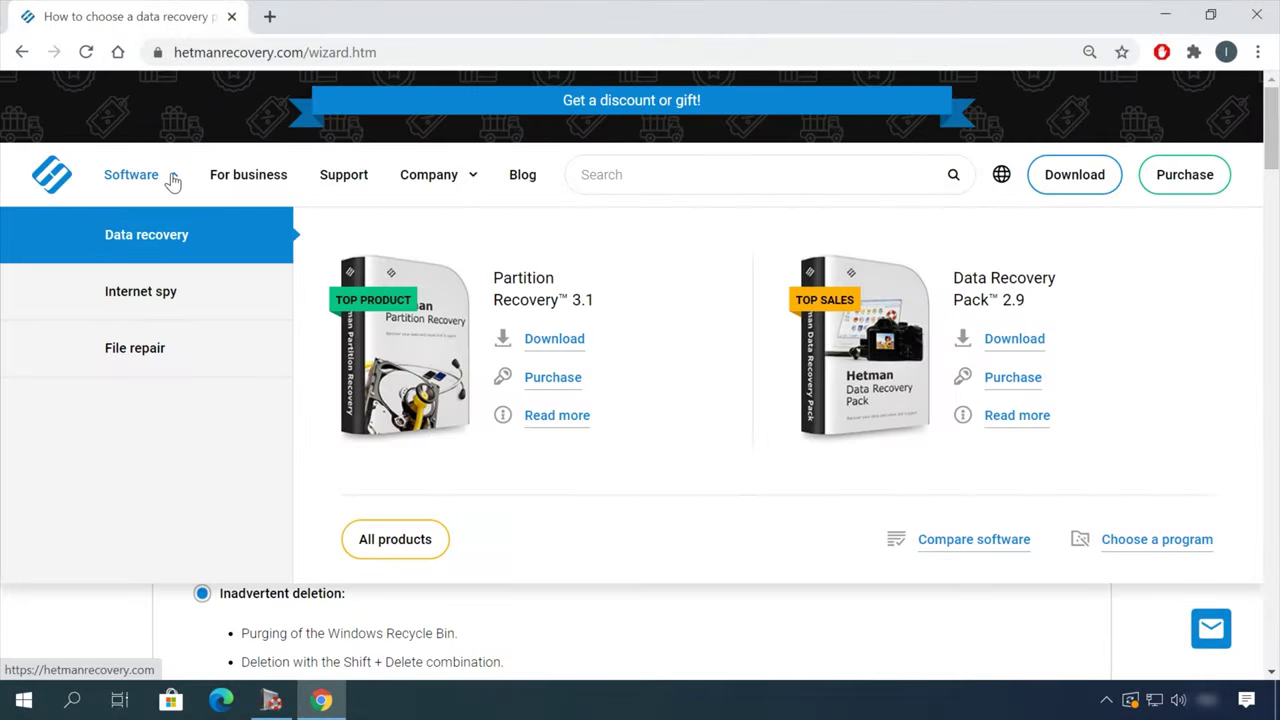
left_click(420, 550)
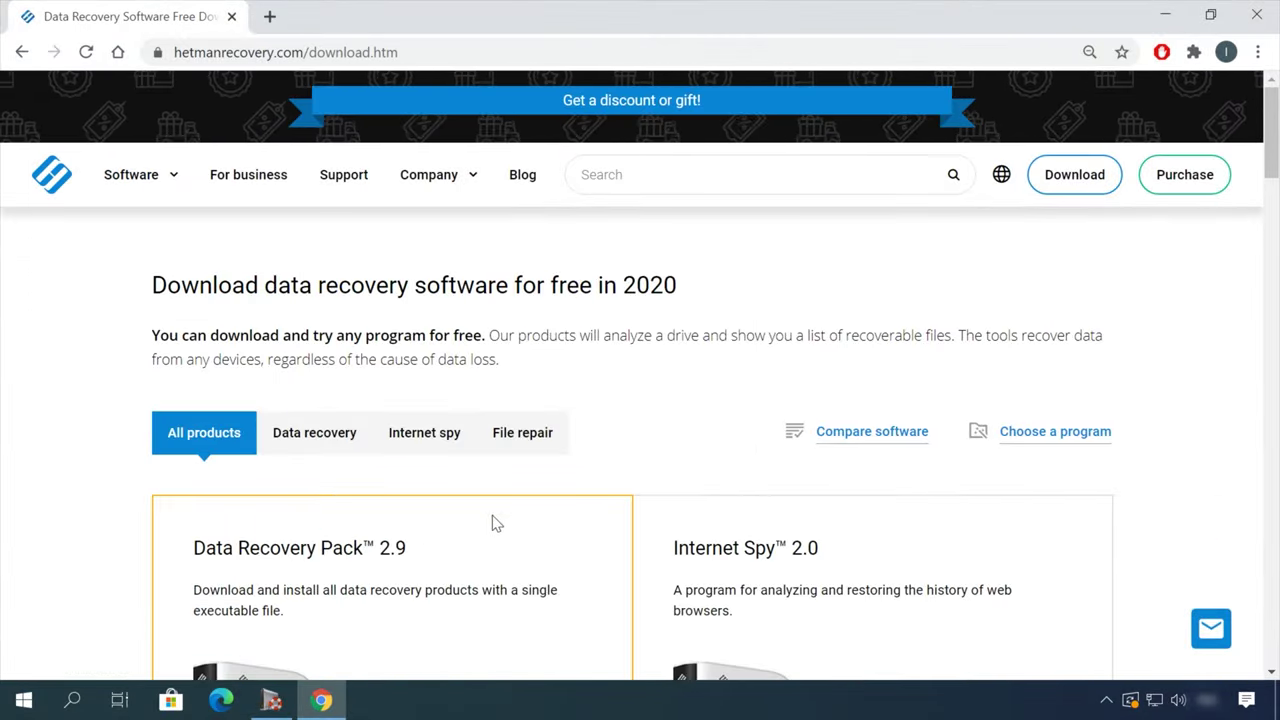
Step: Download the Partition Recovery 3.1 installer and open the USB (E:) drive in it
scroll(498, 522, "down", 7)
left_click(257, 603)
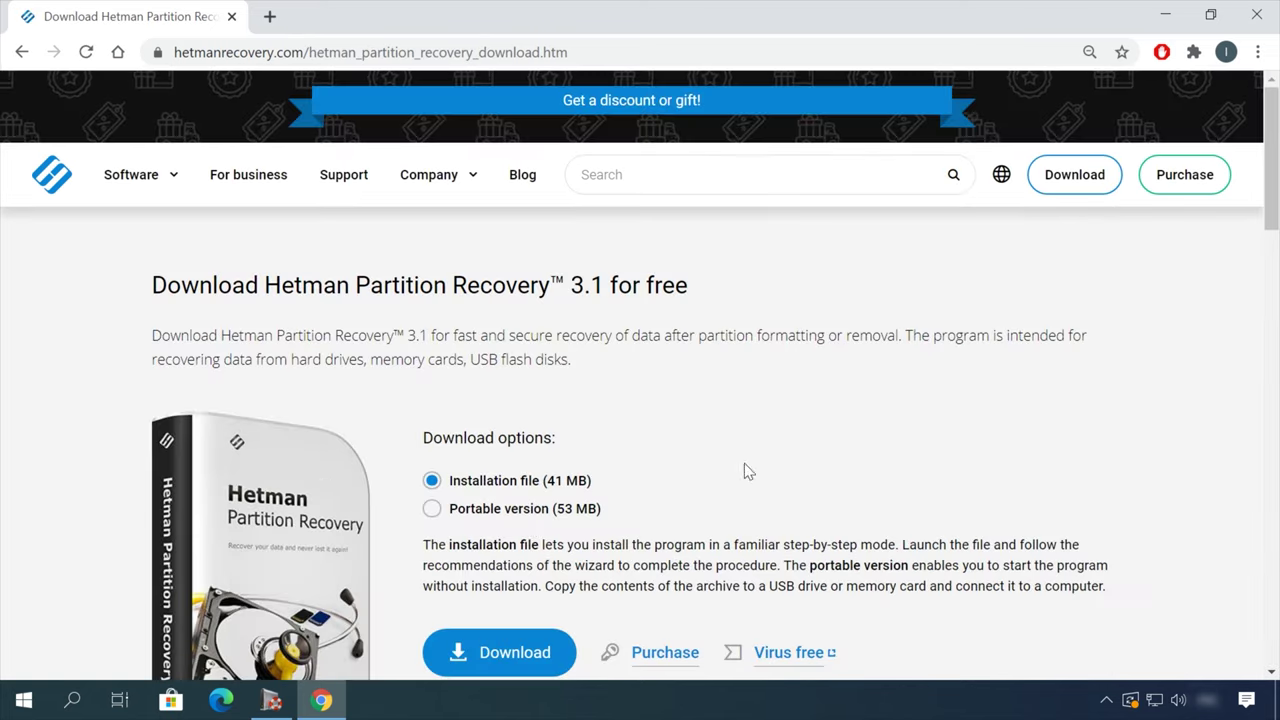
scroll(750, 467, "down", 1)
left_click(509, 566)
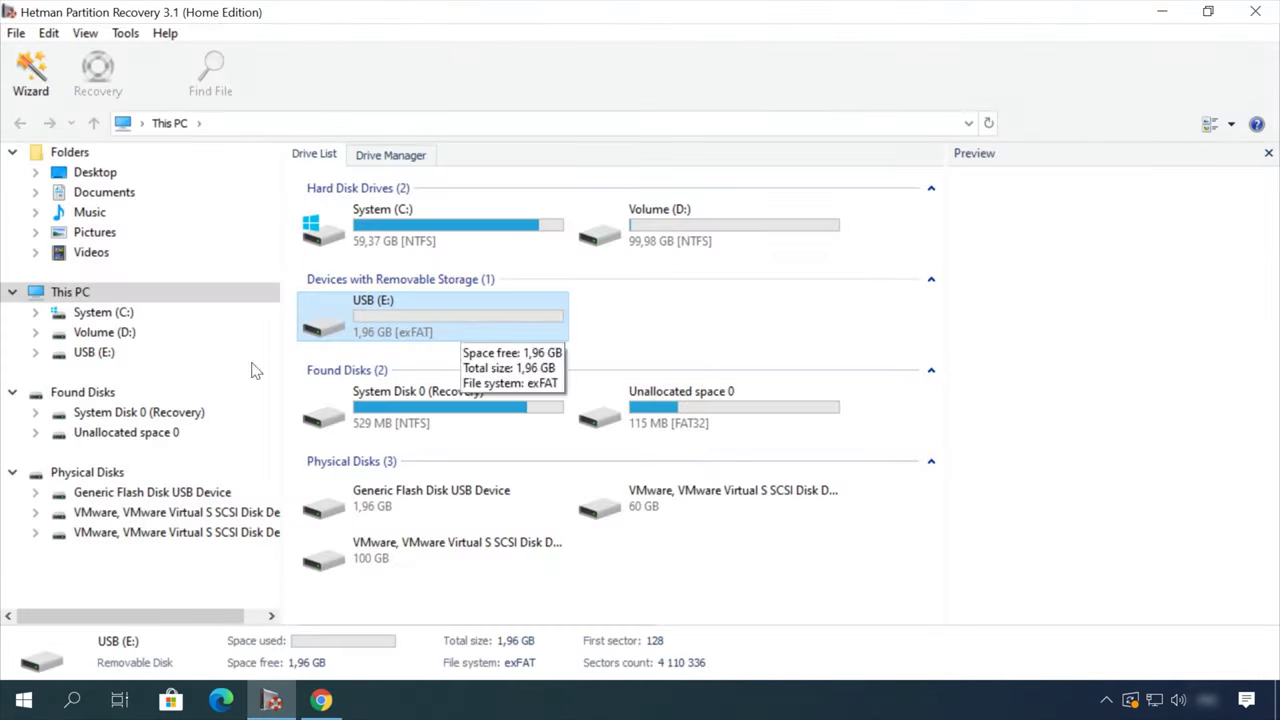
double_click(97, 354)
Step: Fast-scan USB (E:), preview the deleted Doc file and Earth - 2611.mp4, then recover the video
left_click(823, 575)
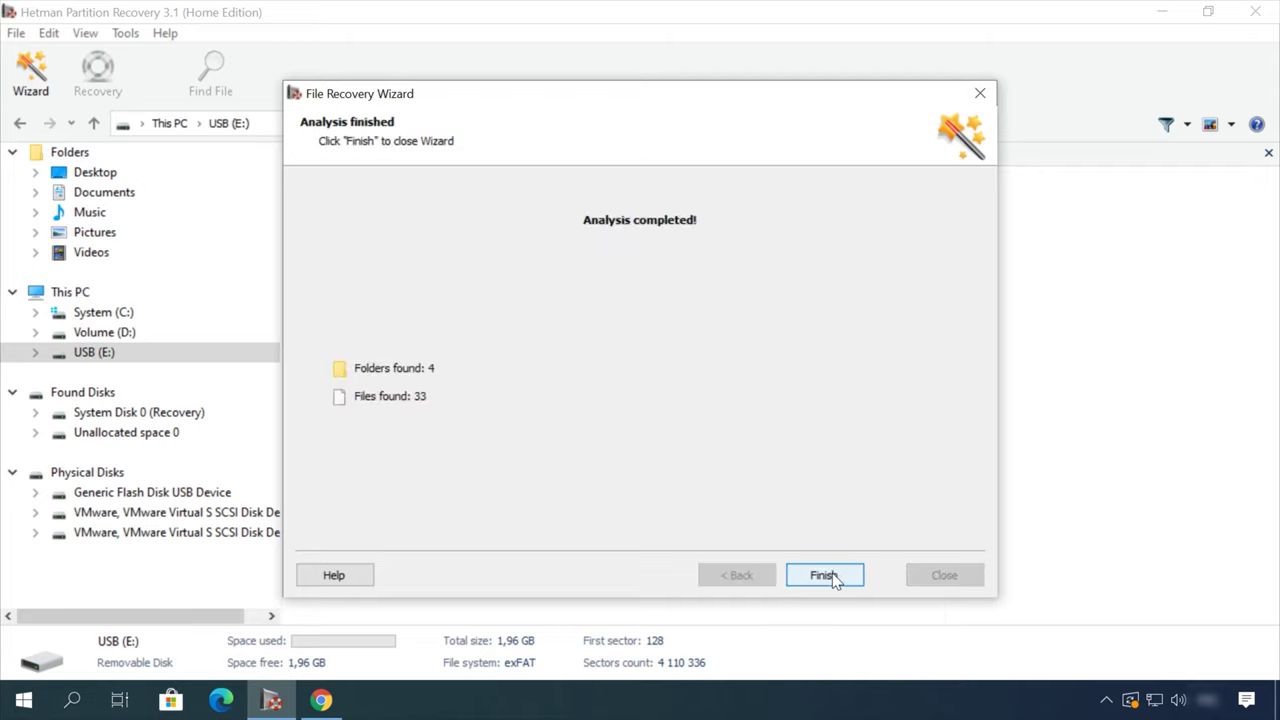
left_click(824, 574)
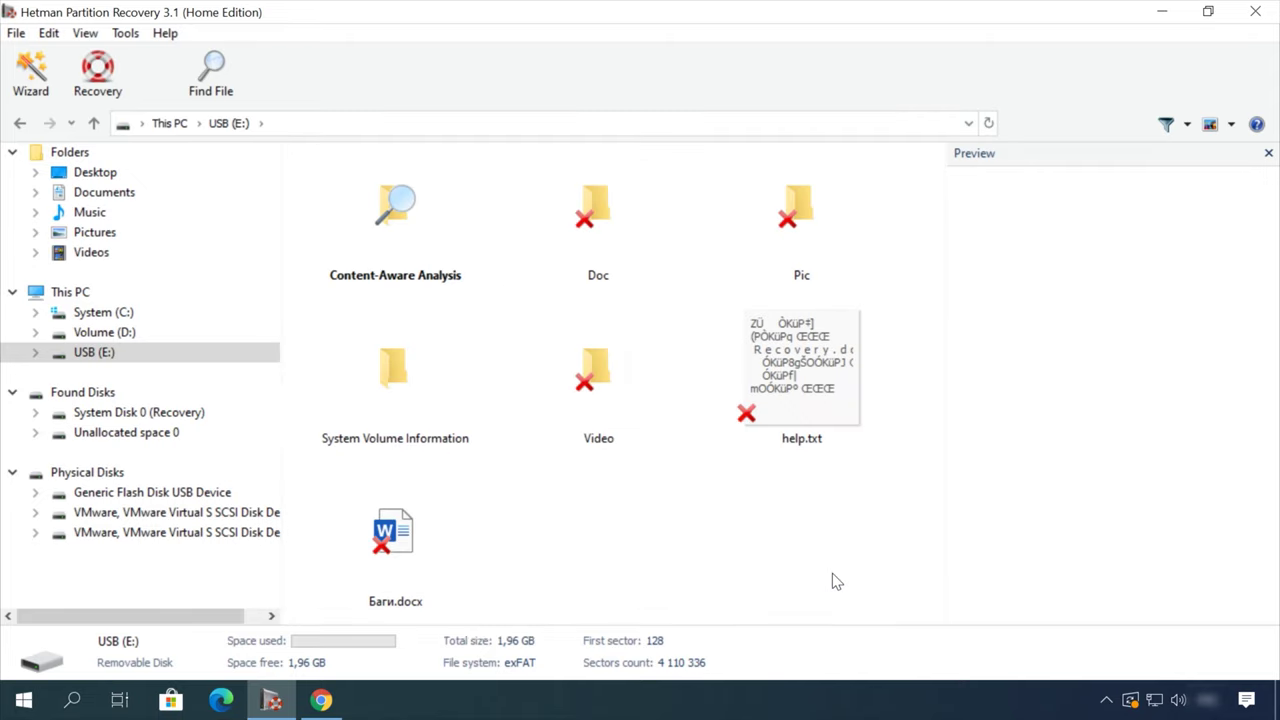
double_click(600, 215)
left_click(597, 215)
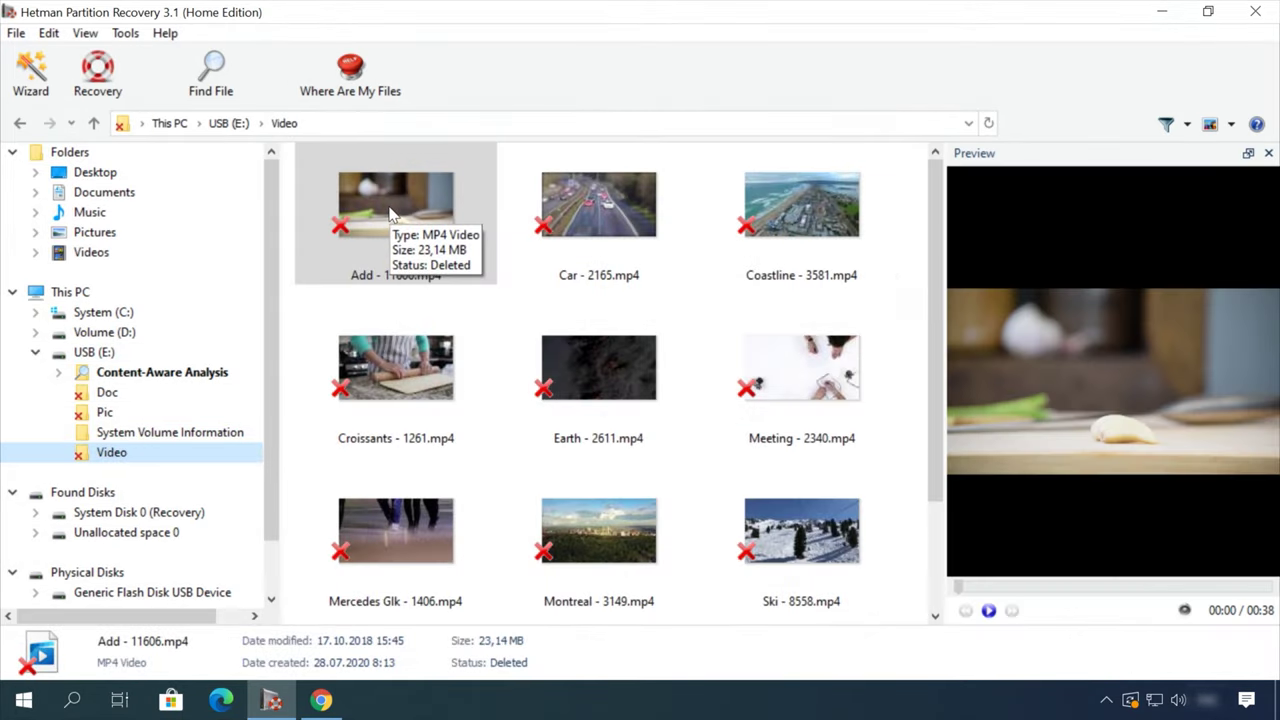
left_click(578, 355)
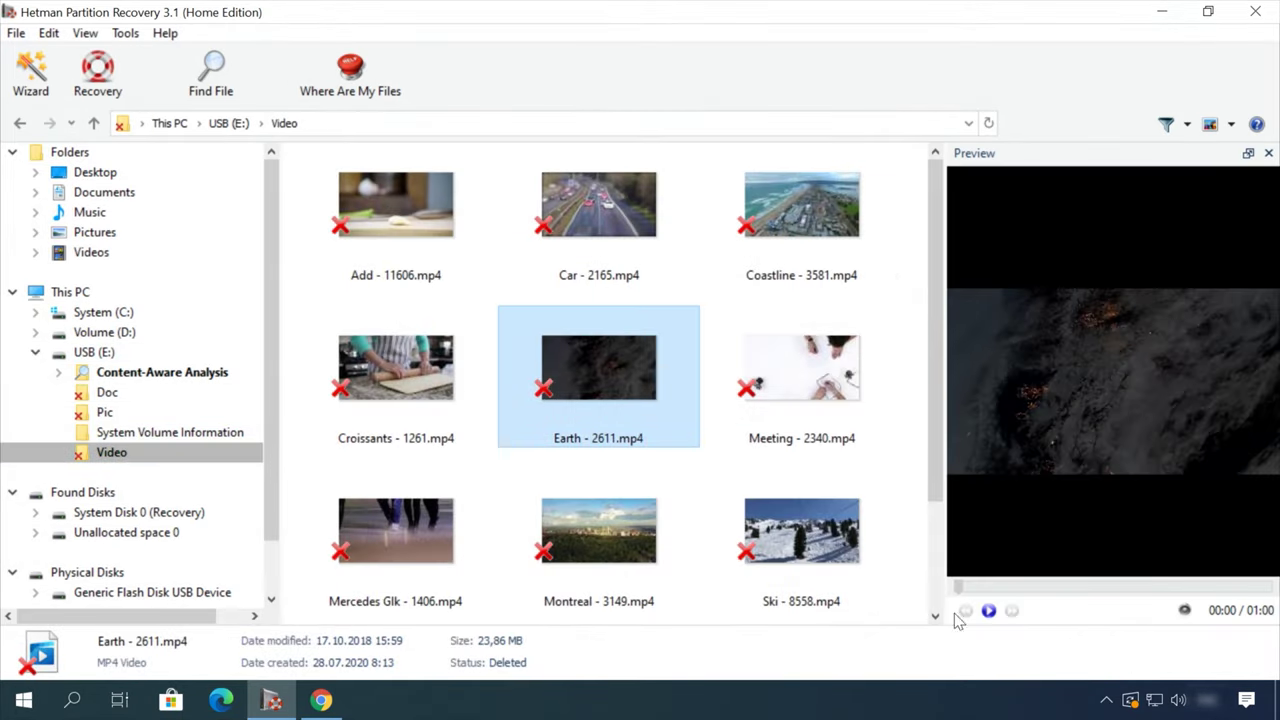
left_click_drag(1025, 595, 1147, 590)
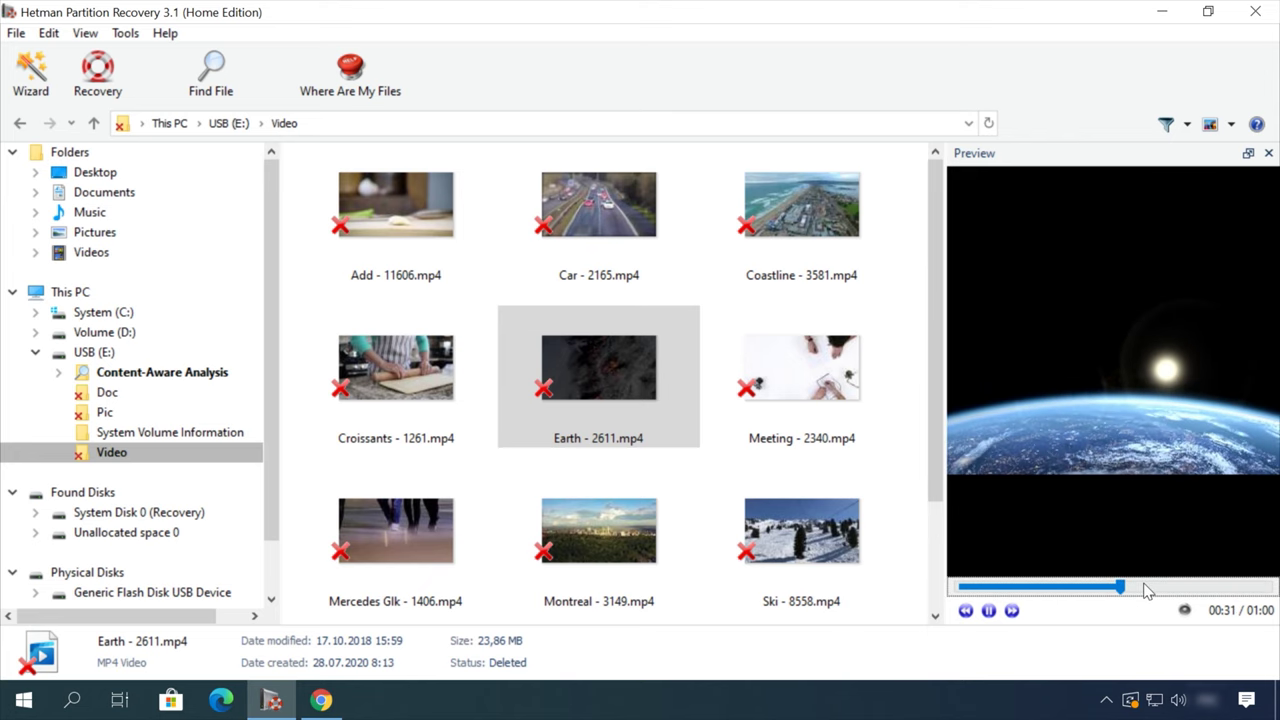
right_click(620, 360)
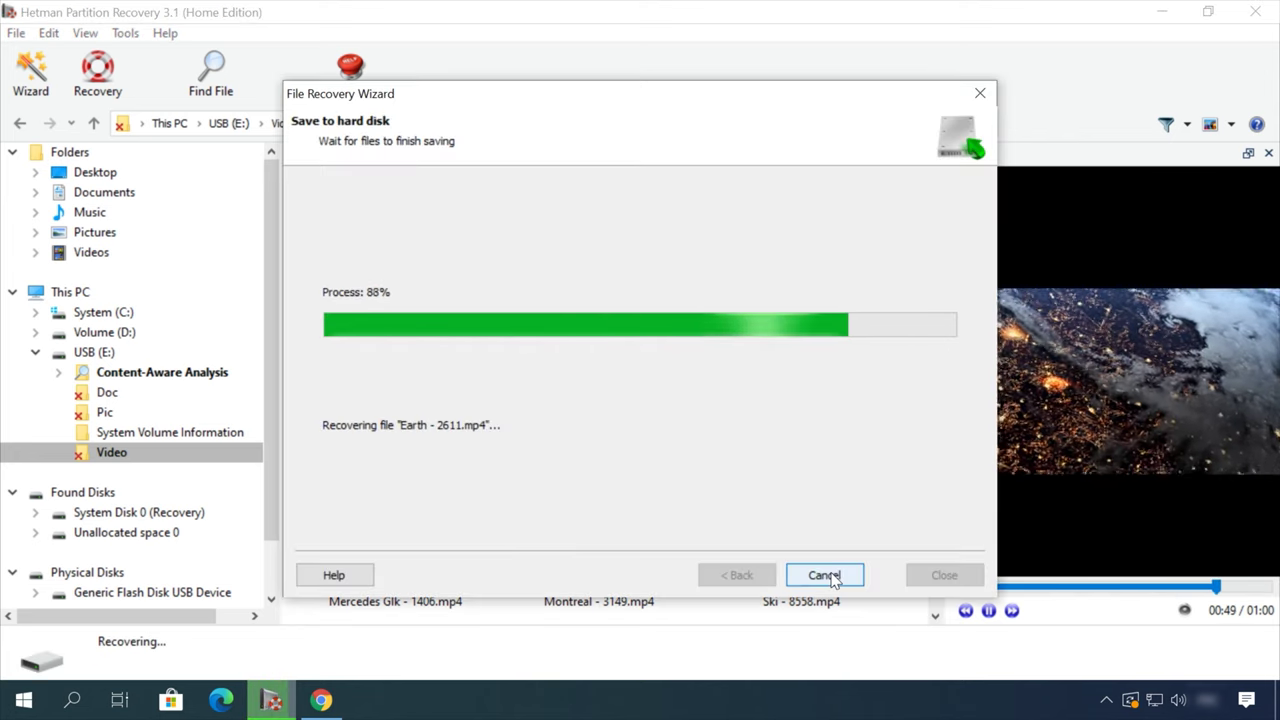
Step: Read the Hetman blog article on removing files safely
left_click(523, 104)
scroll(263, 471, "down", 15)
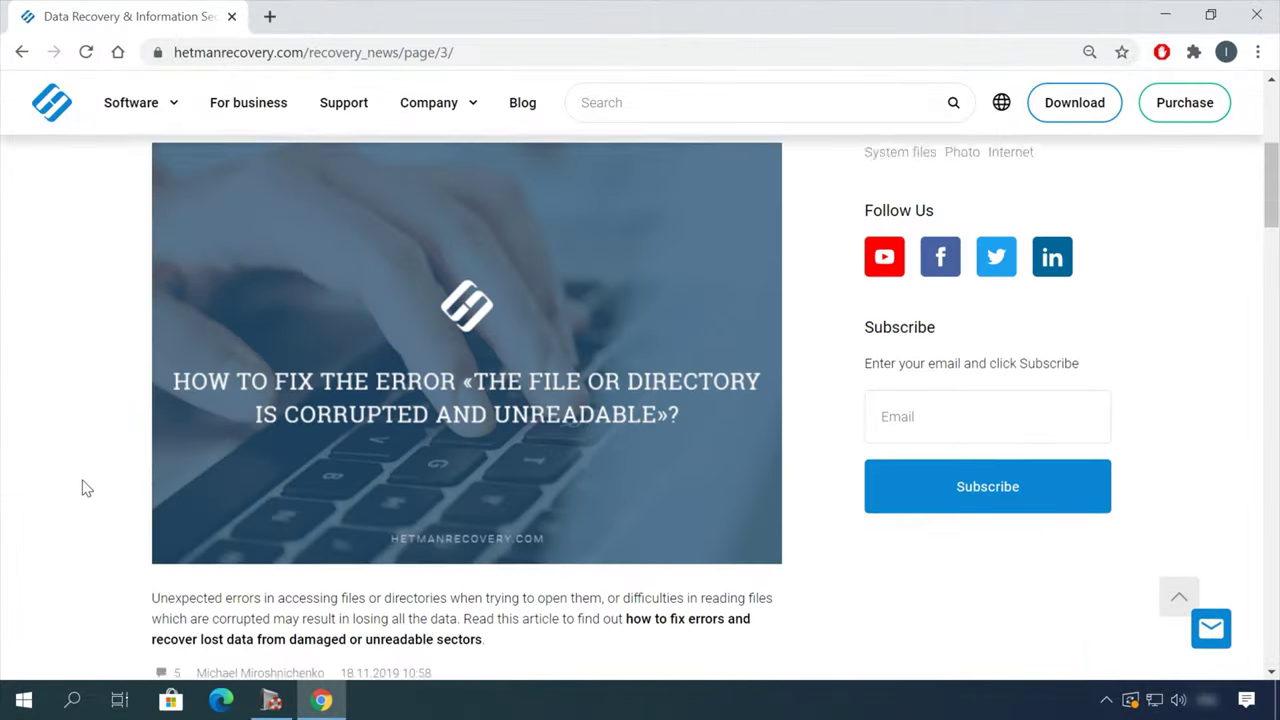
scroll(100, 477, "down", 8)
left_click(583, 151)
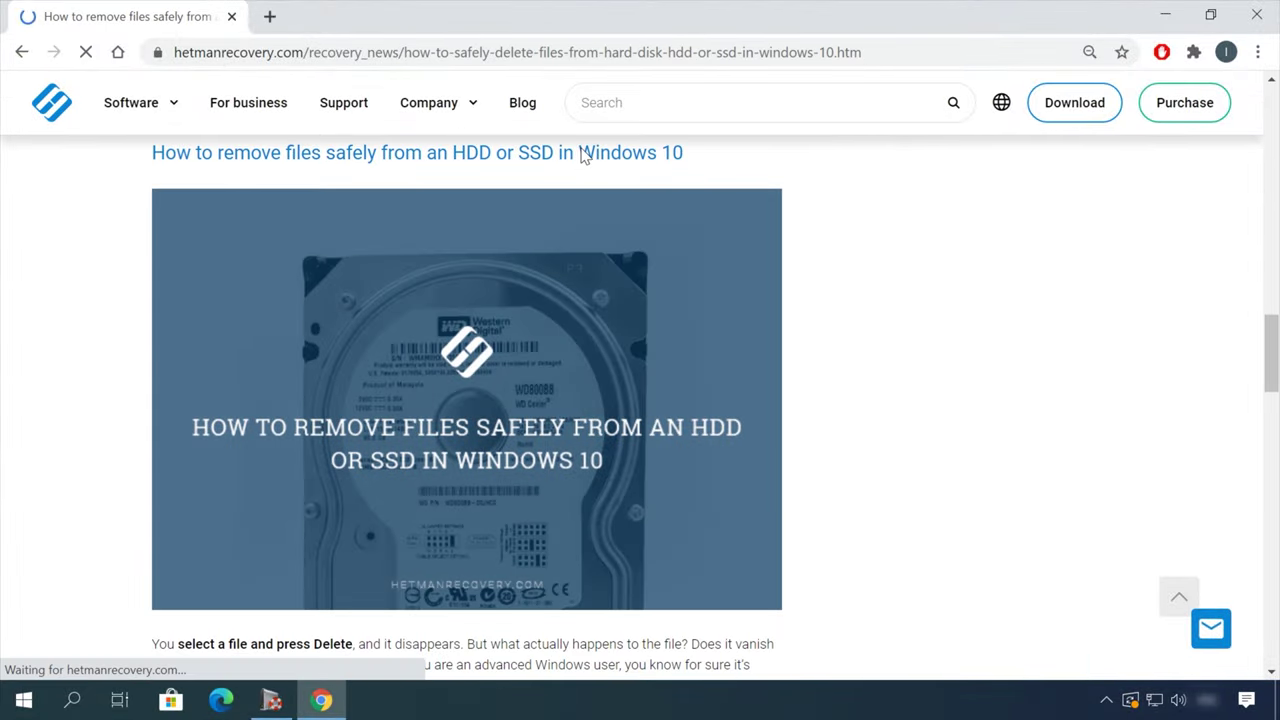
scroll(789, 389, "down", 15)
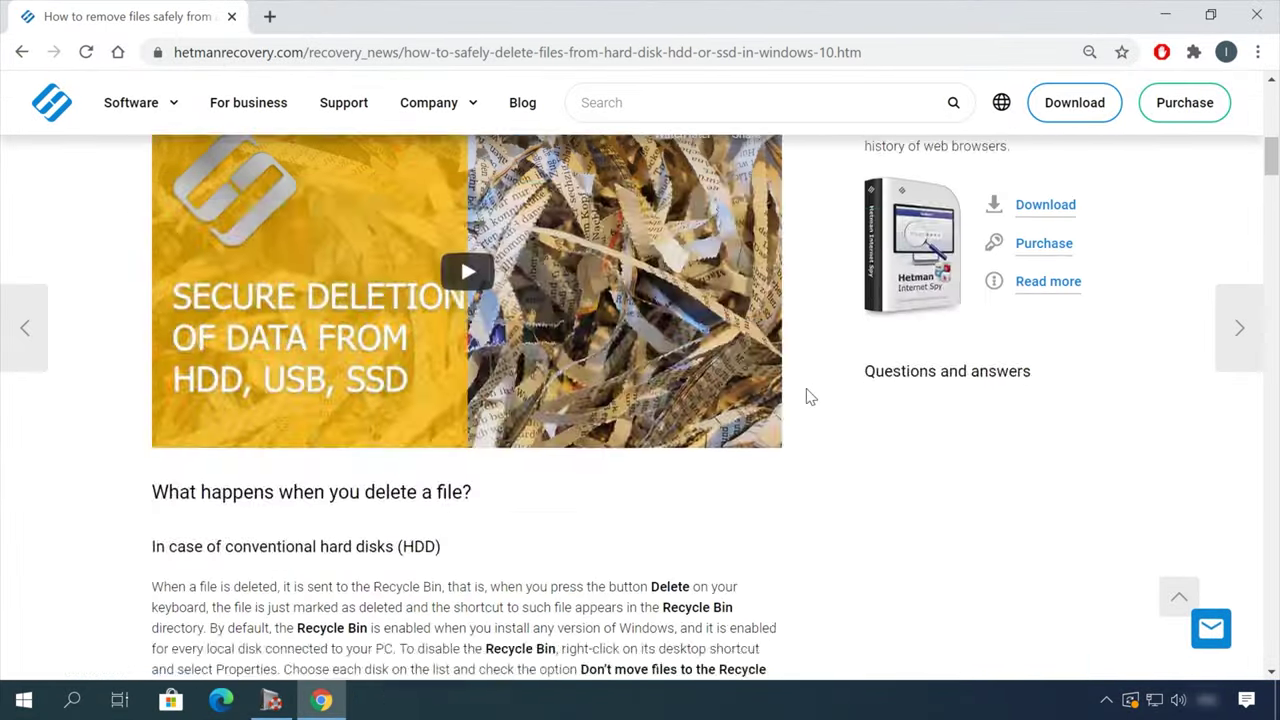
scroll(810, 397, "down", 20)
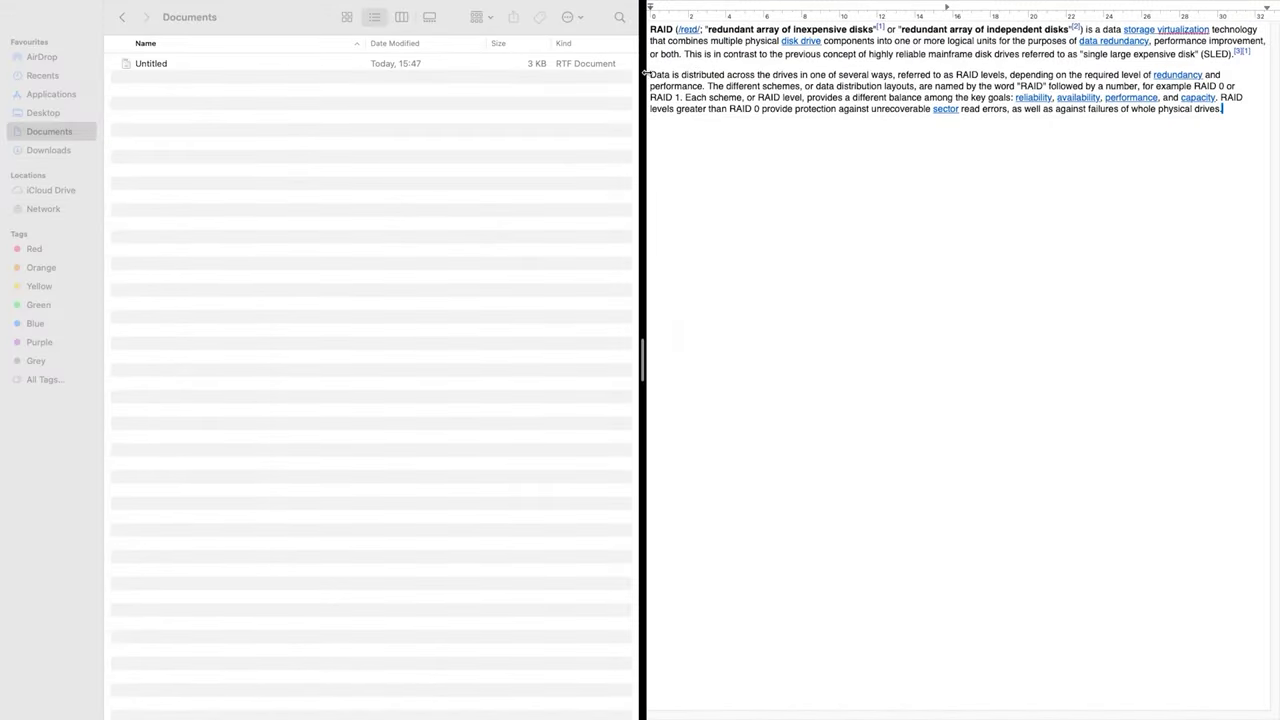
Step: Copy the second RAID paragraph and paste it below the existing text
left_click_drag(650, 73, 834, 129)
key("ctrl+c")
left_click(835, 135)
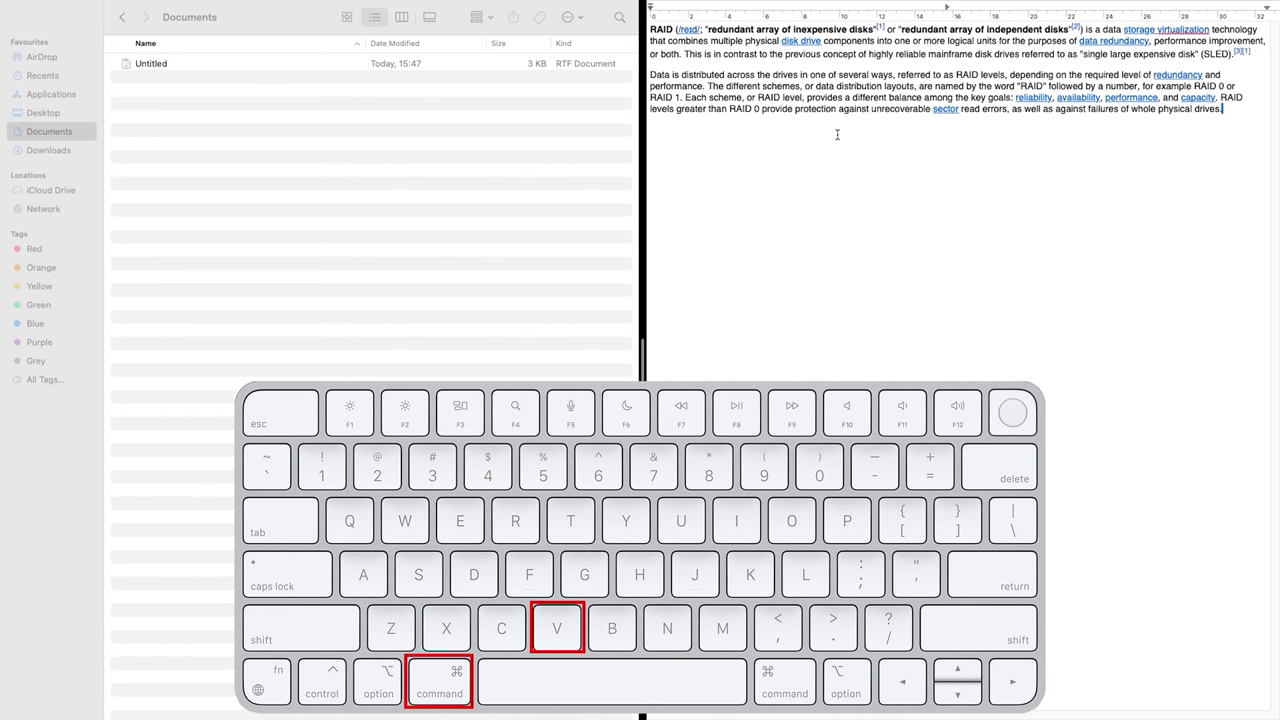
key("super+v")
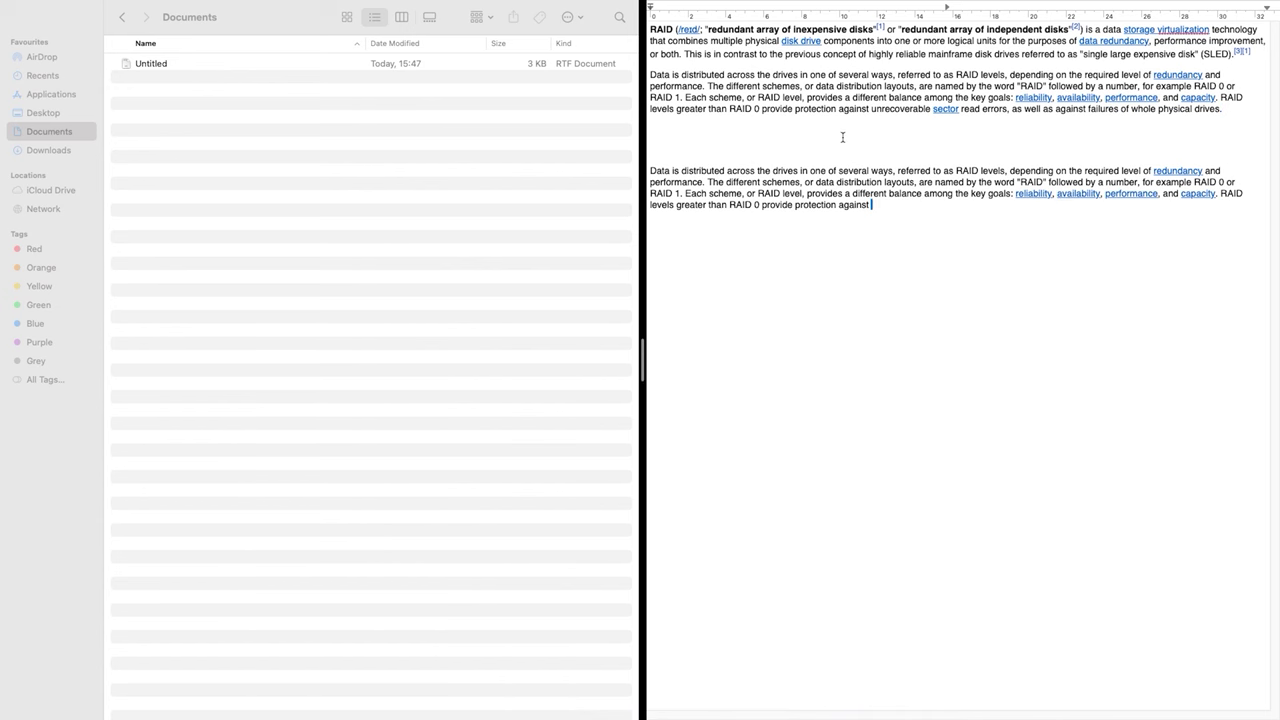
Step: Copy and paste the Untitled file in Documents to create Untitled 2
left_click(160, 68)
key("super+c")
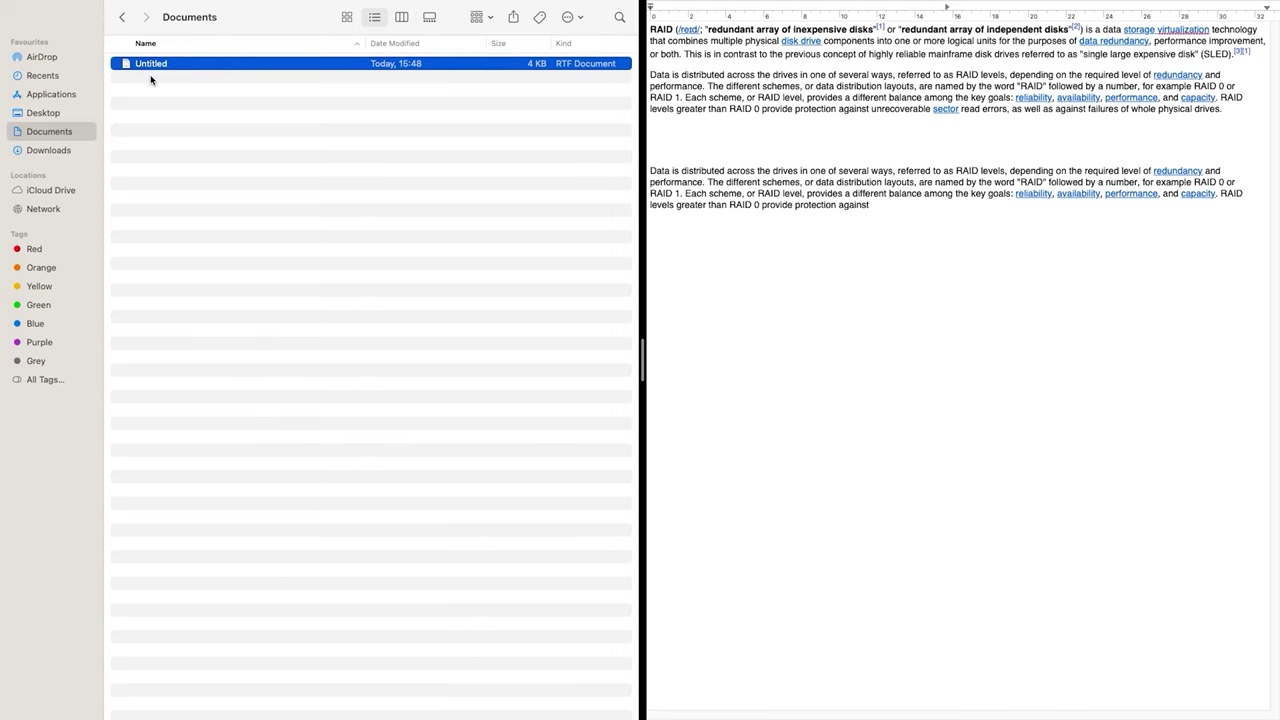
left_click(141, 100)
key("super+v")
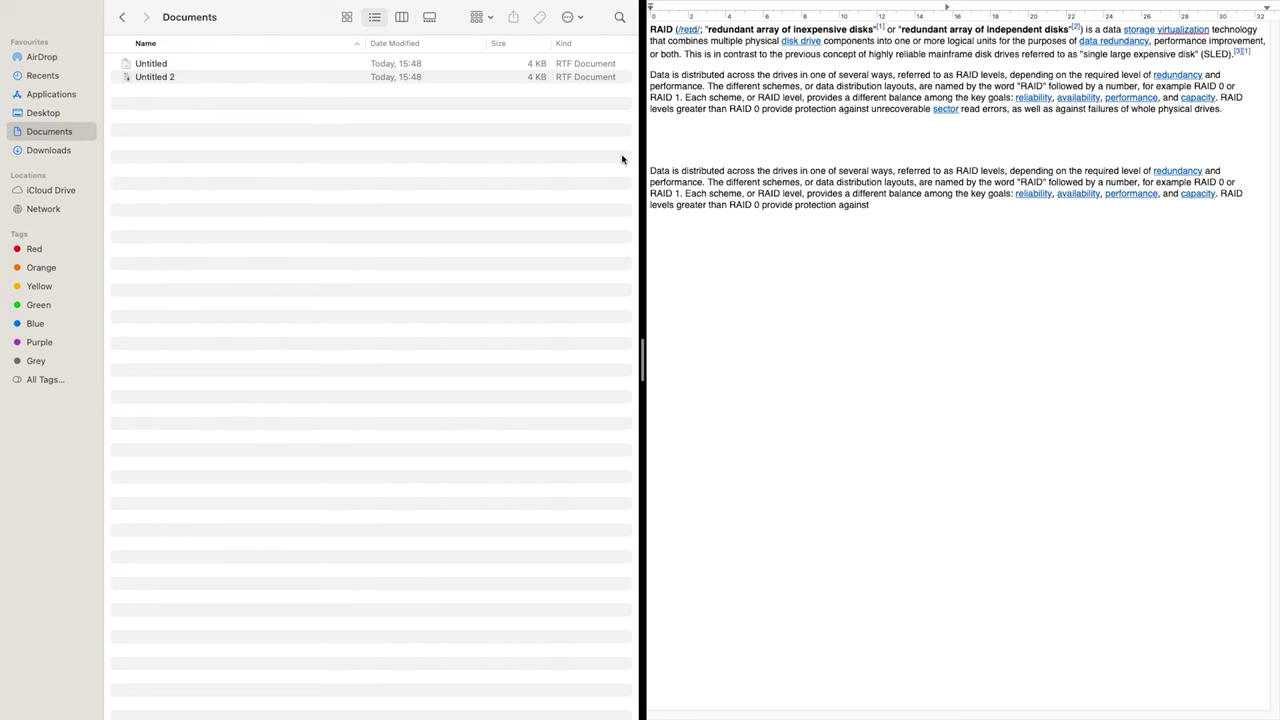
Step: Cut 'This is in contrast to the previous concept' from the first RAID paragraph
left_click(677, 47)
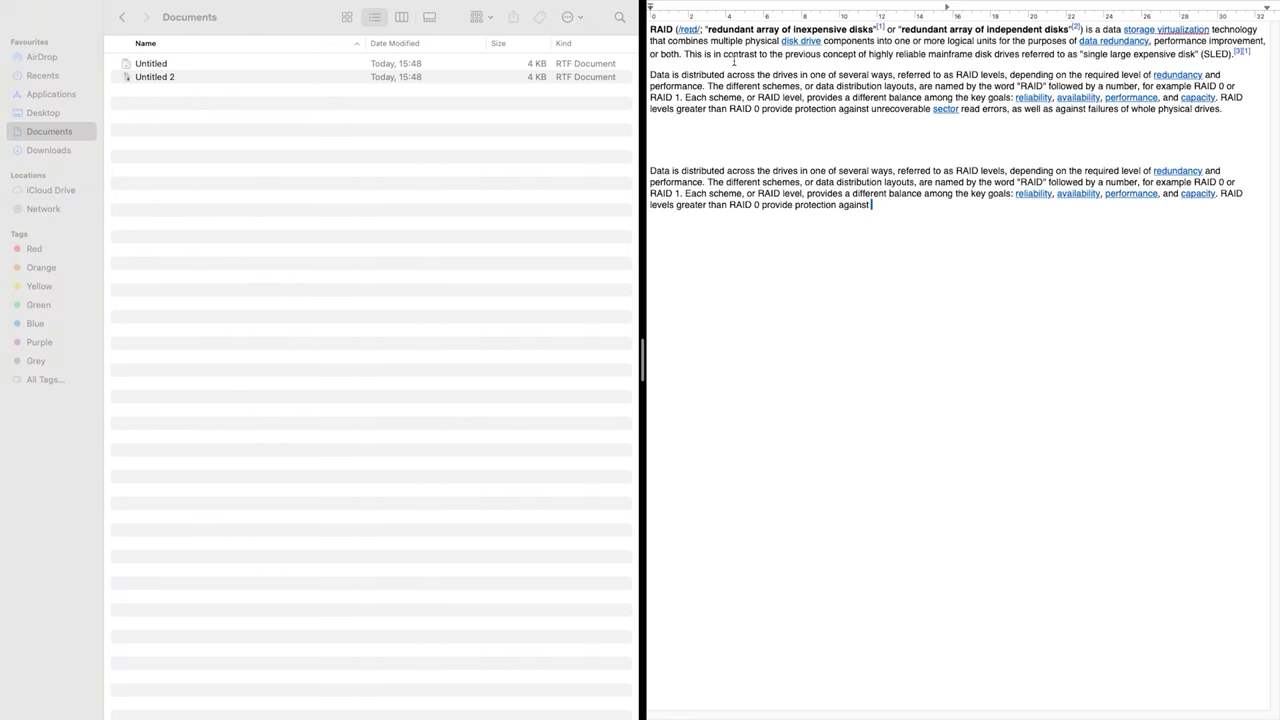
left_click_drag(686, 54, 856, 58)
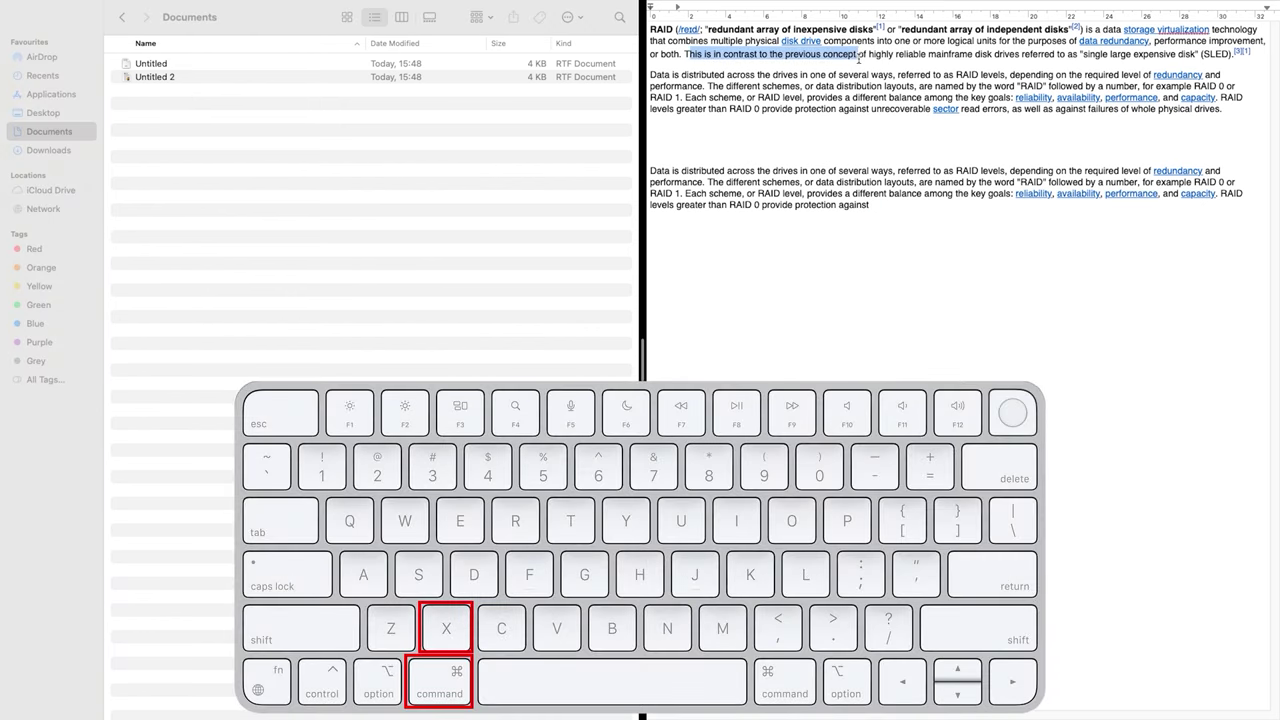
key("super+x")
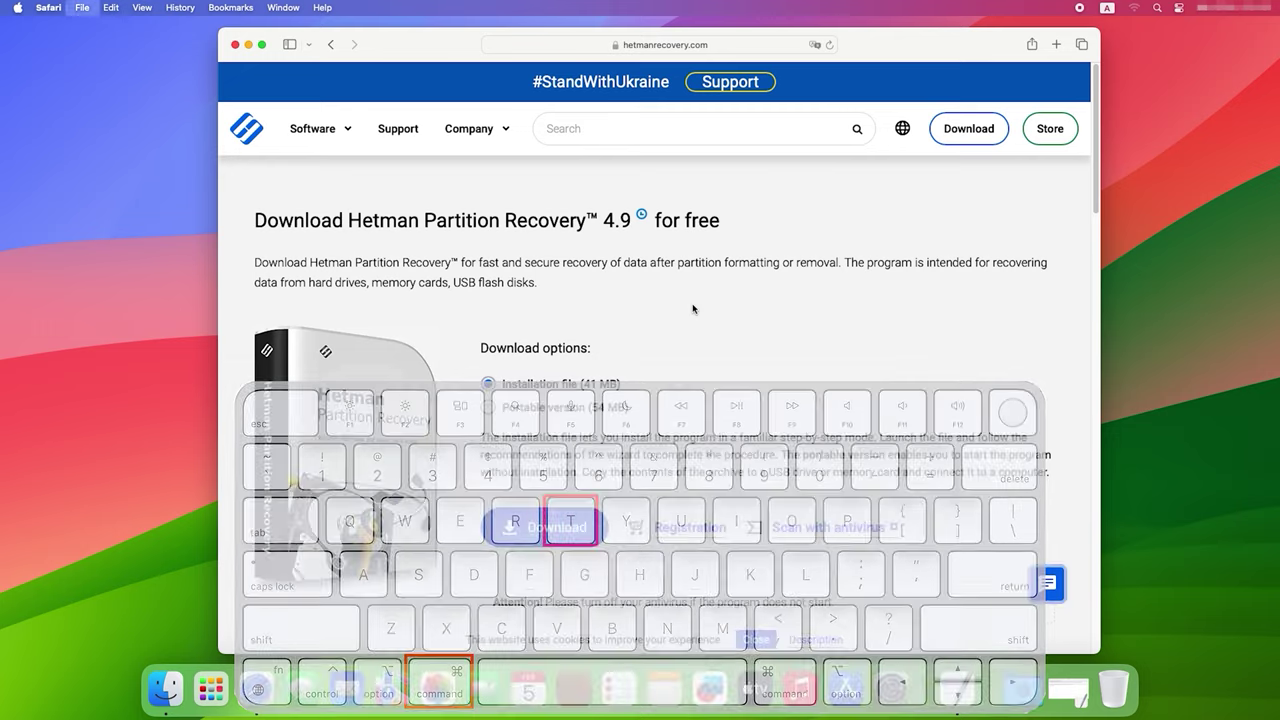
Step: Load Google in a new Safari tab, close the extra Start Page tab, and toggle between tabs
key("super+t")
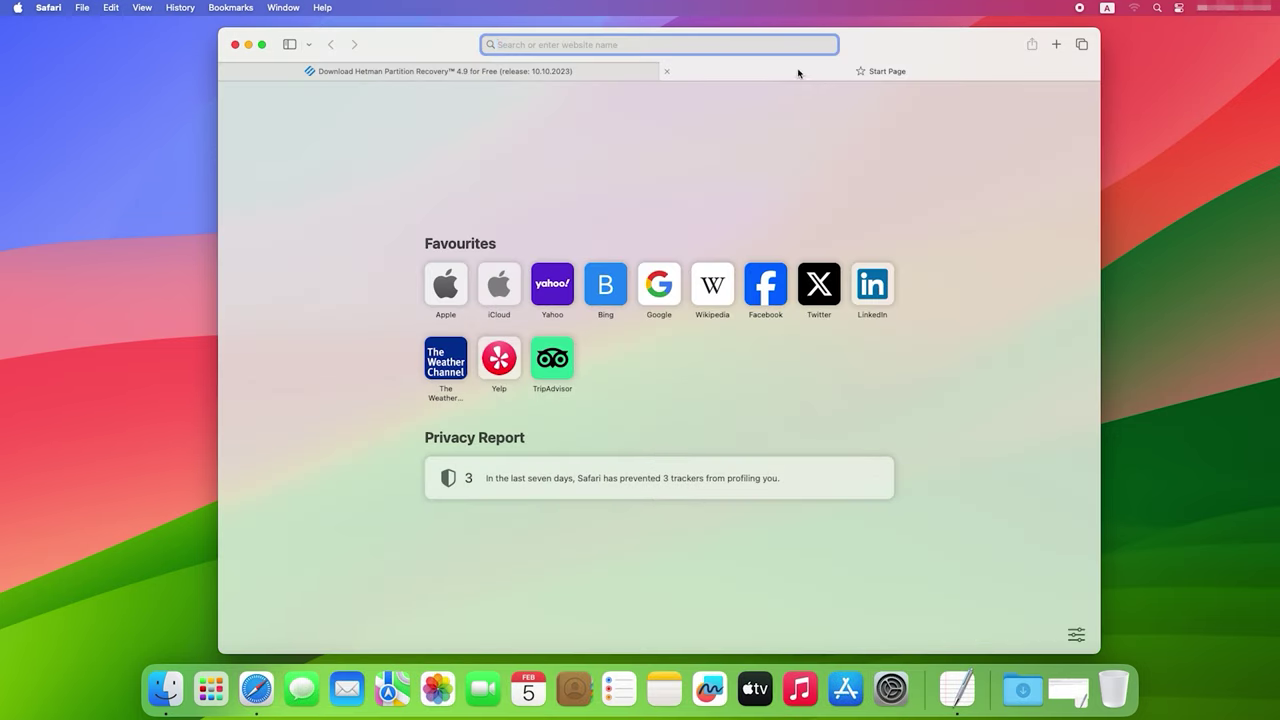
key("super+t")
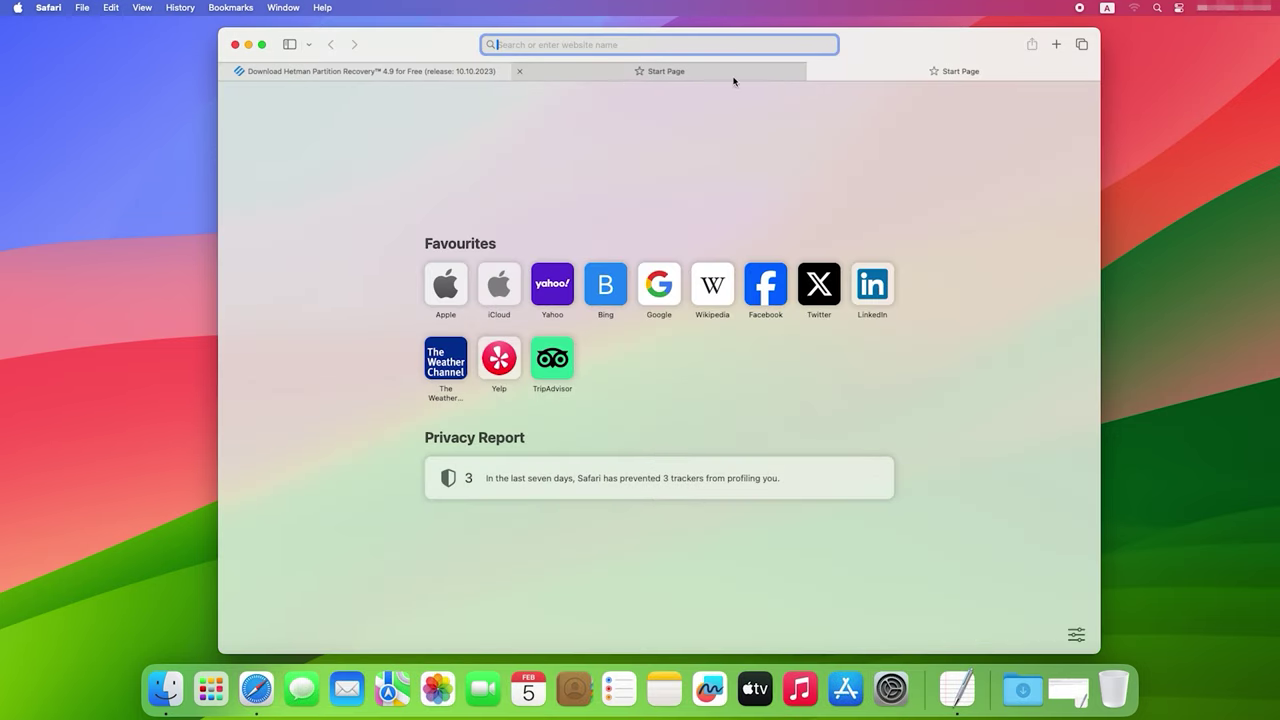
left_click(660, 281)
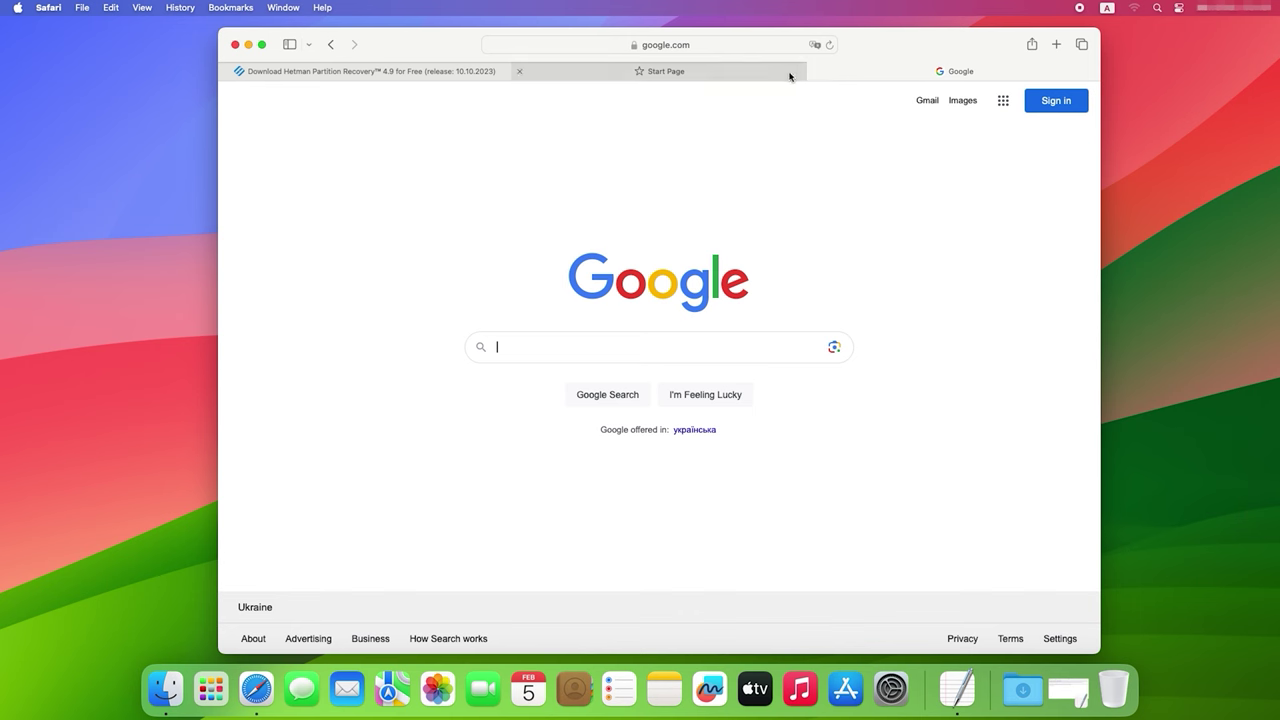
left_click(520, 72)
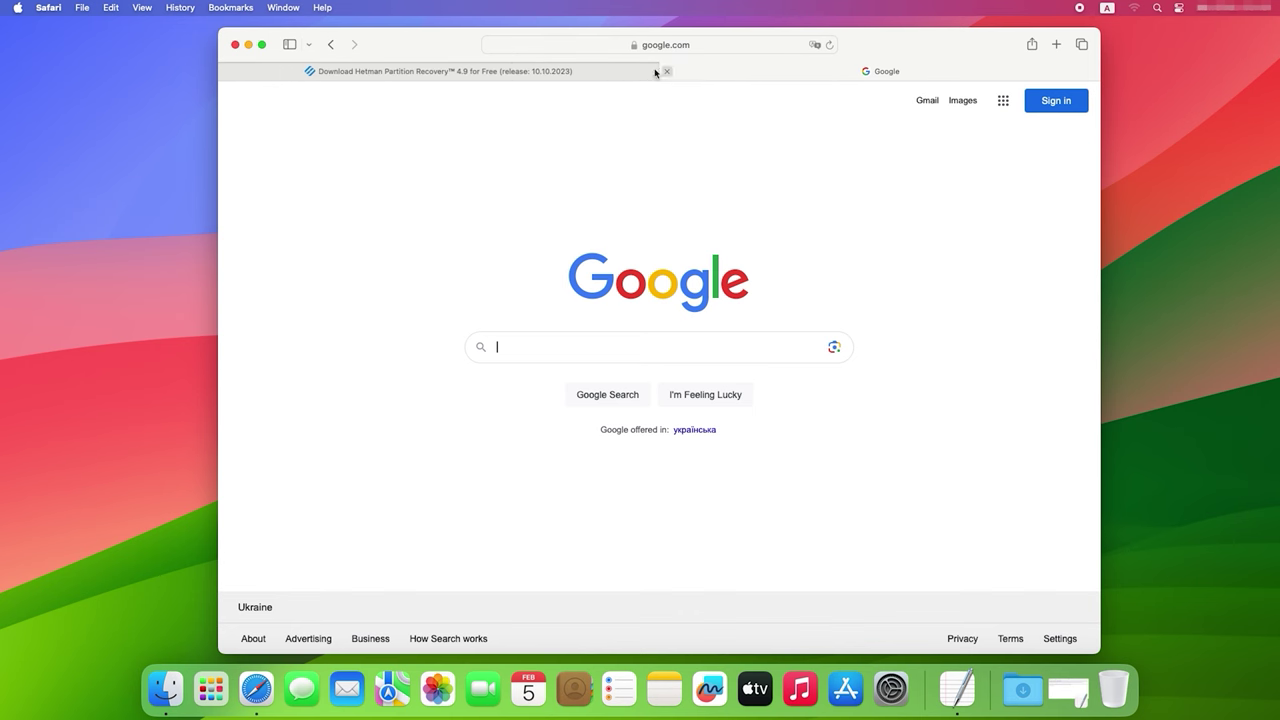
left_click(591, 79)
left_click(721, 79)
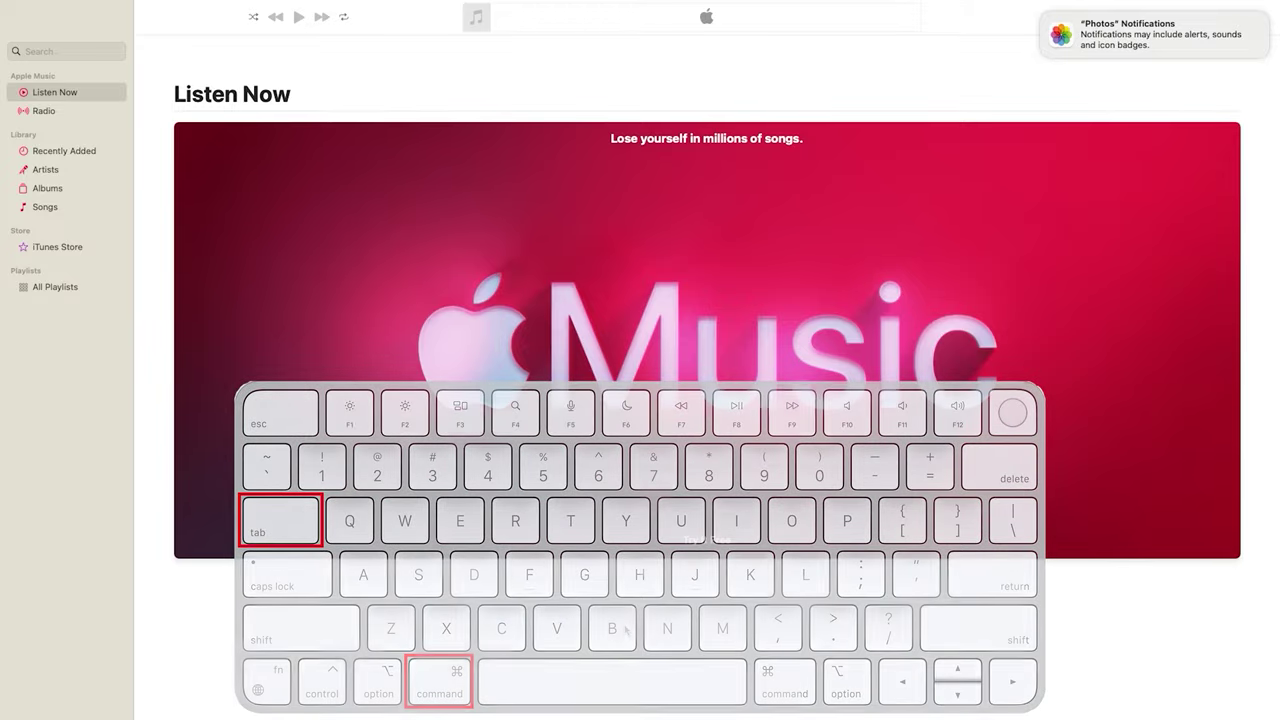
Step: Use Cmd+Tab to switch from Music through the App Store to Photos
key("super+Tab")
key("super+Tab")
key("super+Tab")
key("super+Tab")
key("super+Tab")
key("super+Tab")
key("super+Tab")
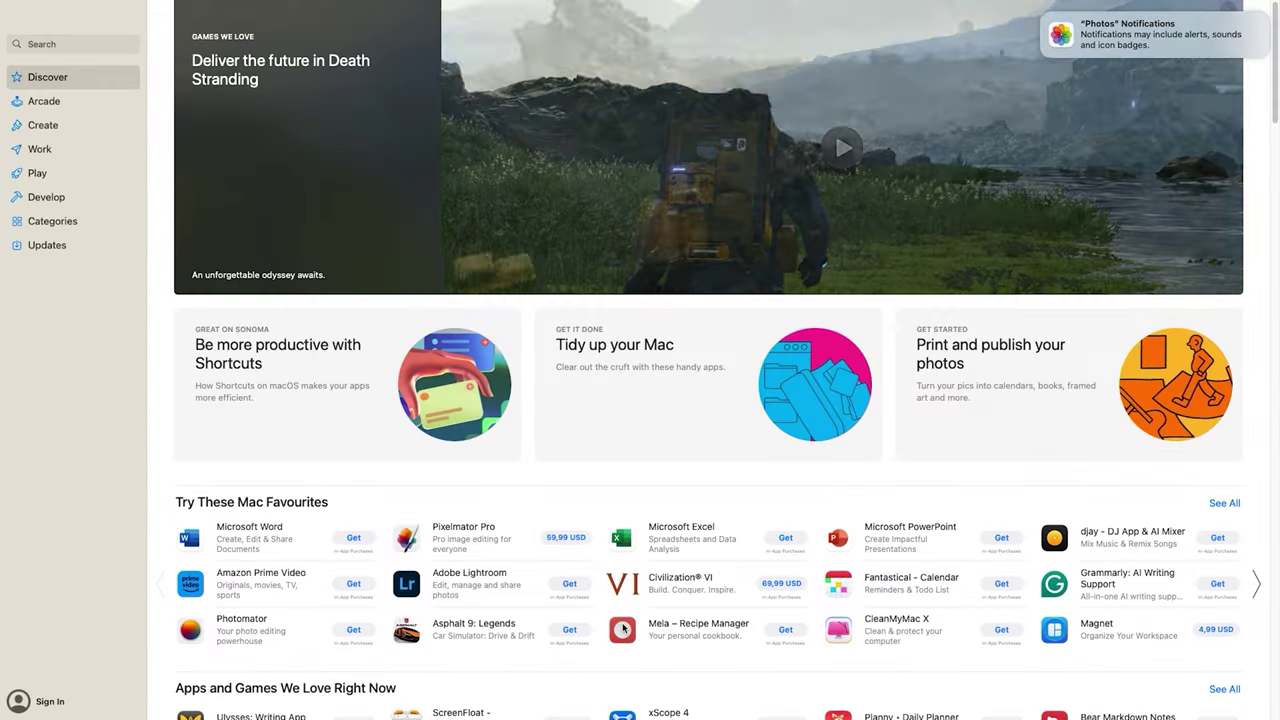
key("super+Tab")
key("super+Tab")
key("super+Tab")
key("super+Tab")
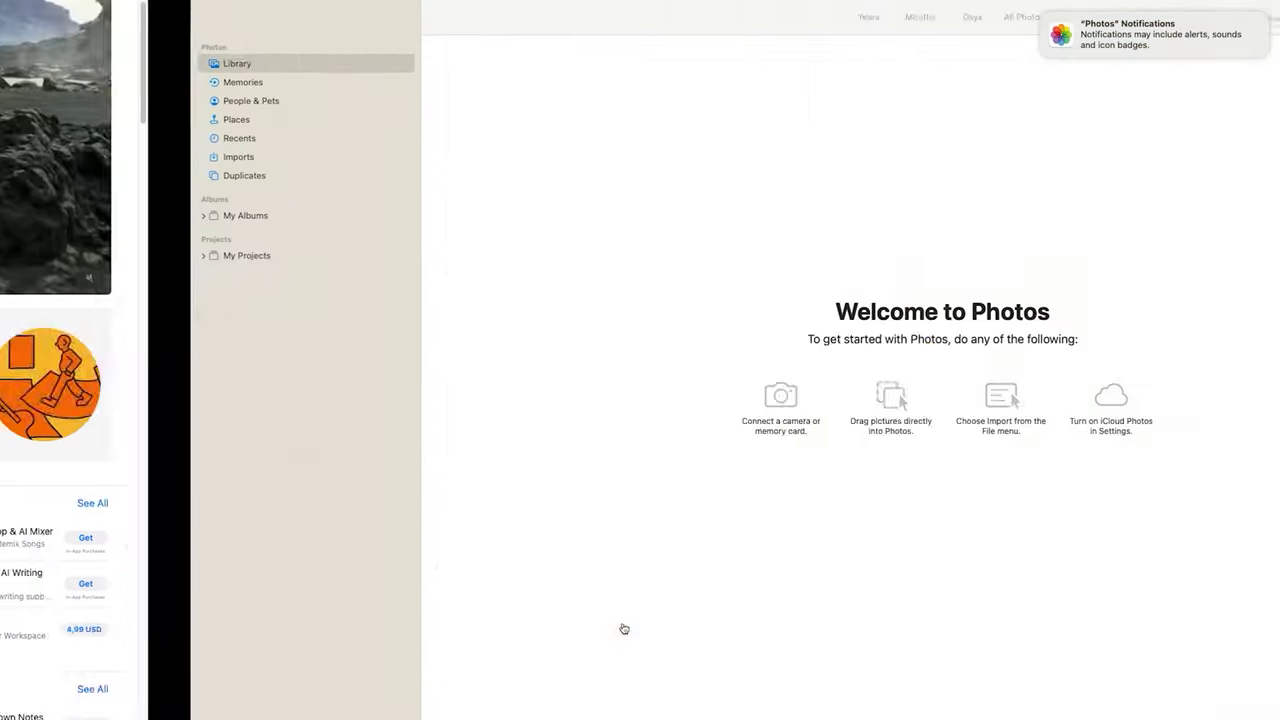
Step: Show Downloads in the front Finder window, then cycle through all Finder windows with Cmd+`
key("super+Tab")
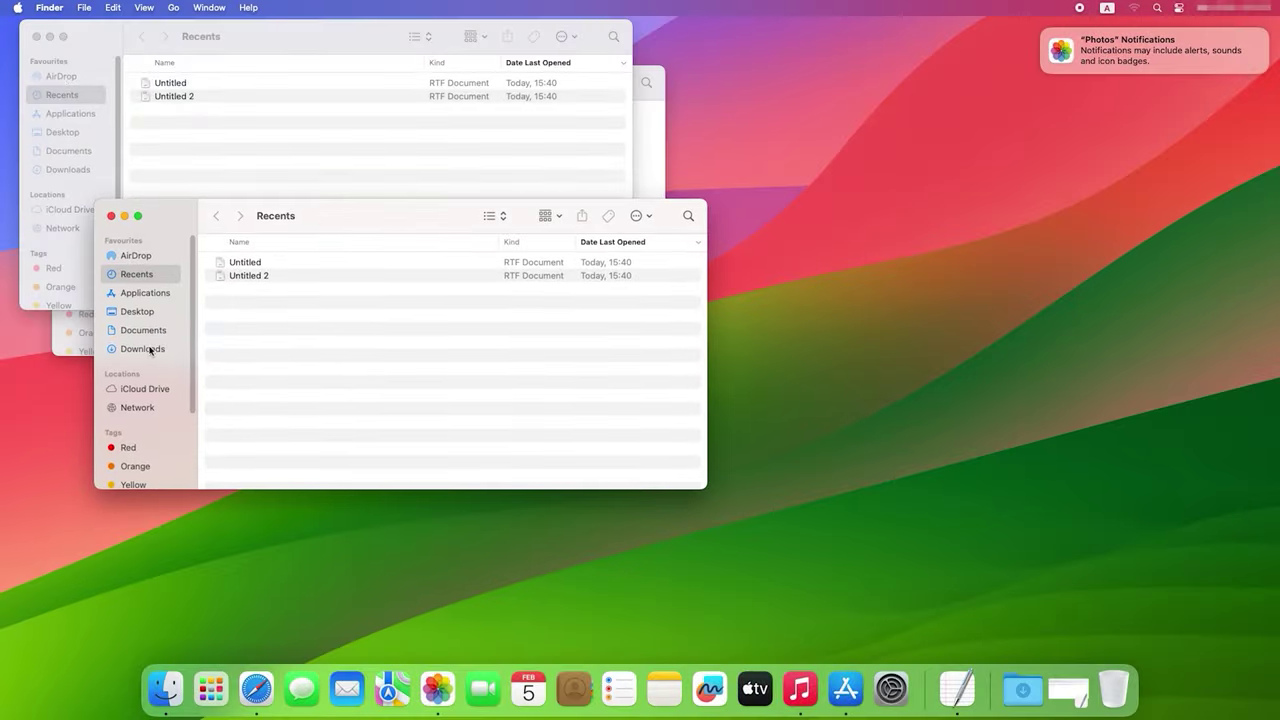
left_click(145, 349)
key("super+grave")
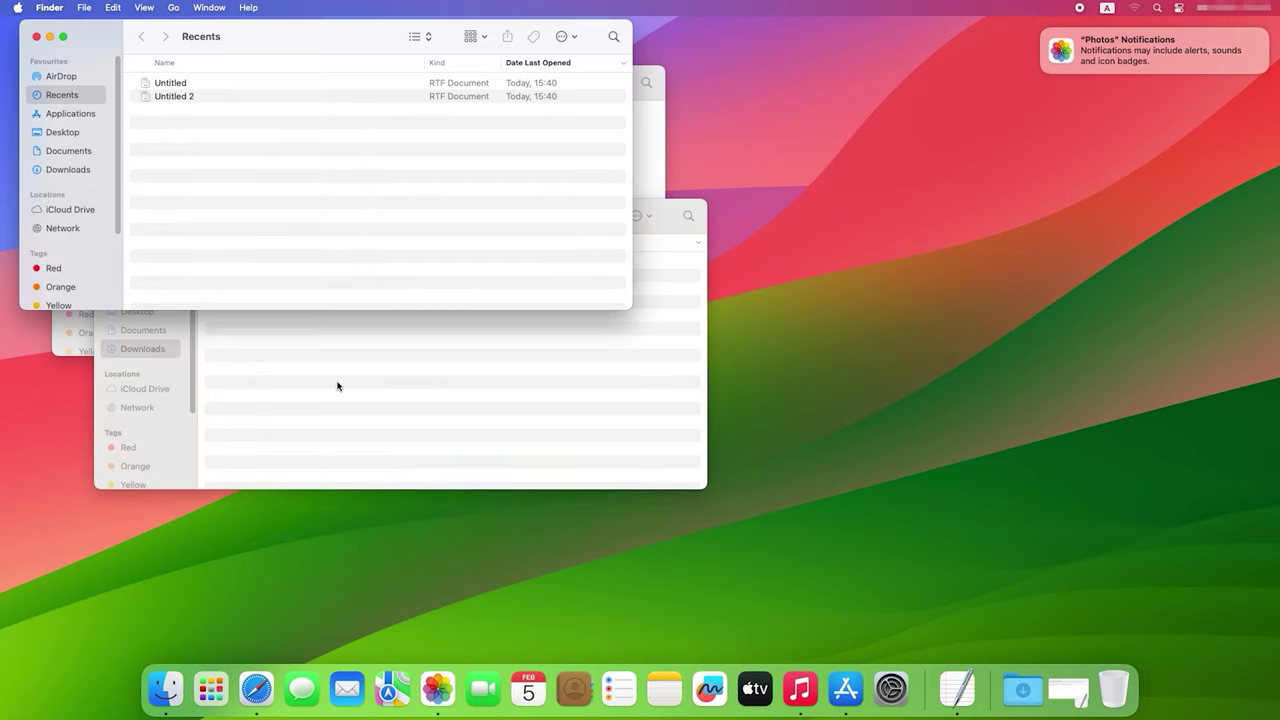
key("super+grave")
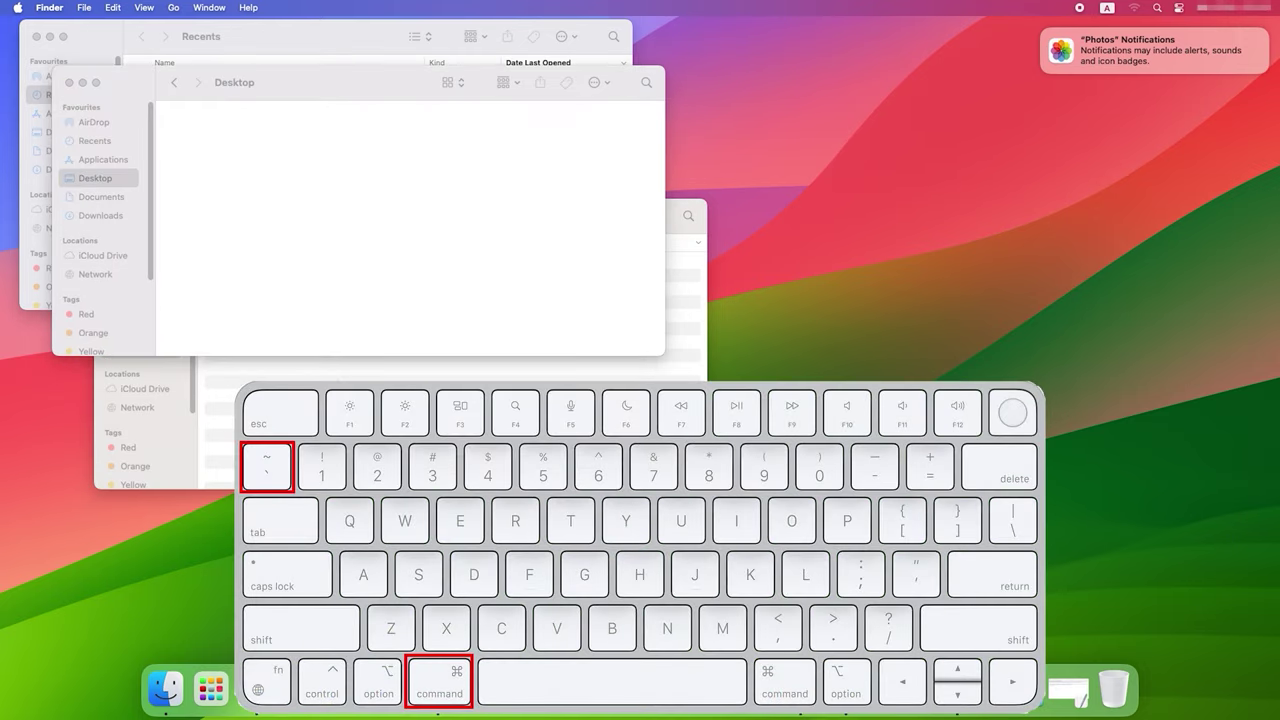
key("super+grave")
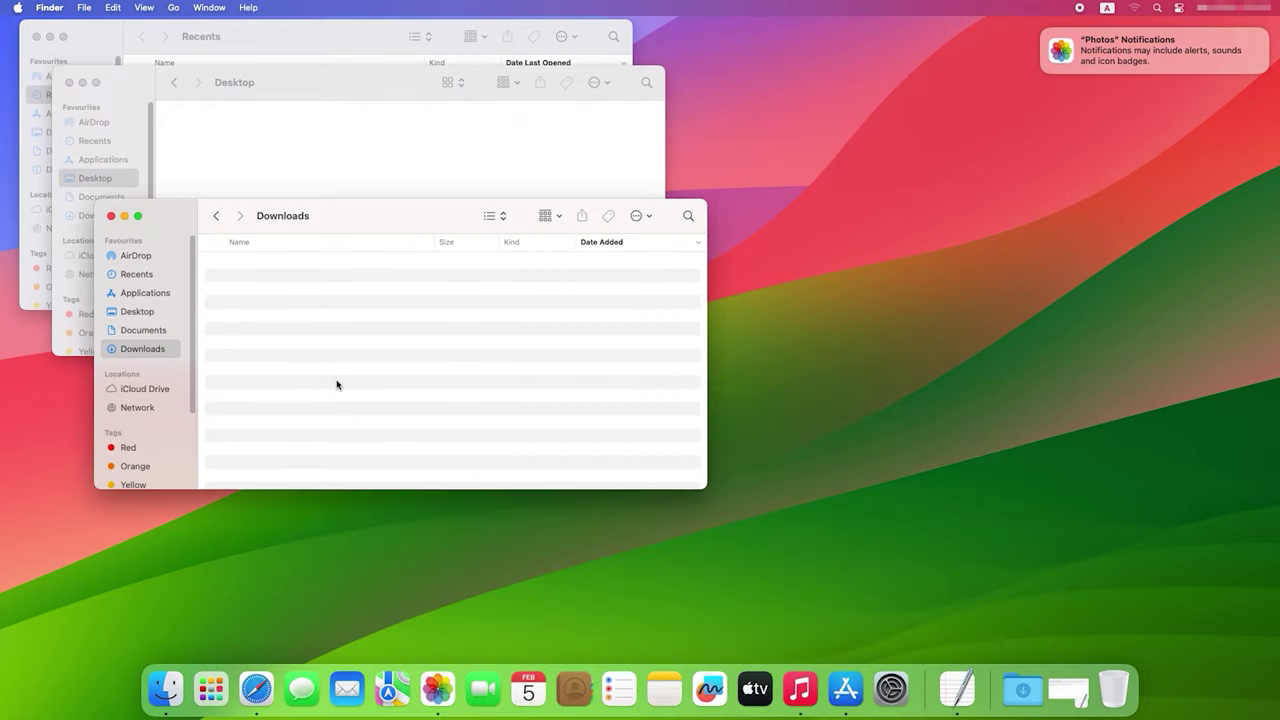
key("super+grave")
key("super+grave")
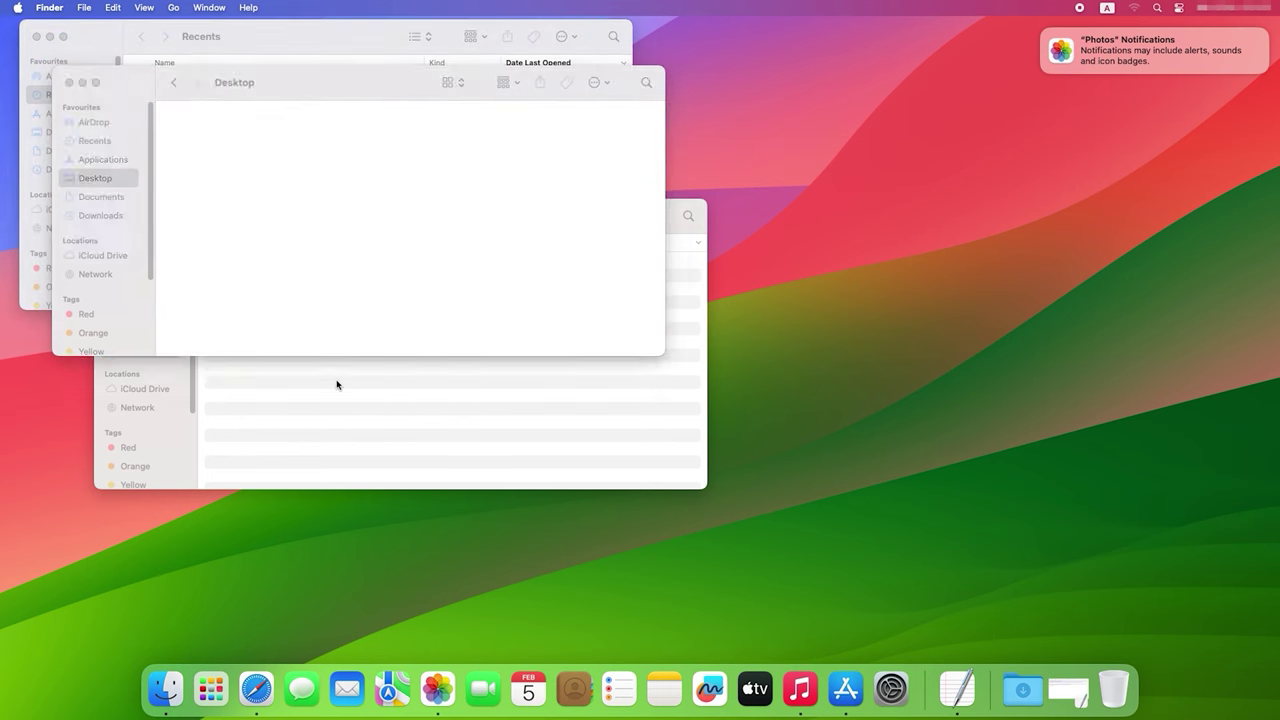
key("super+grave")
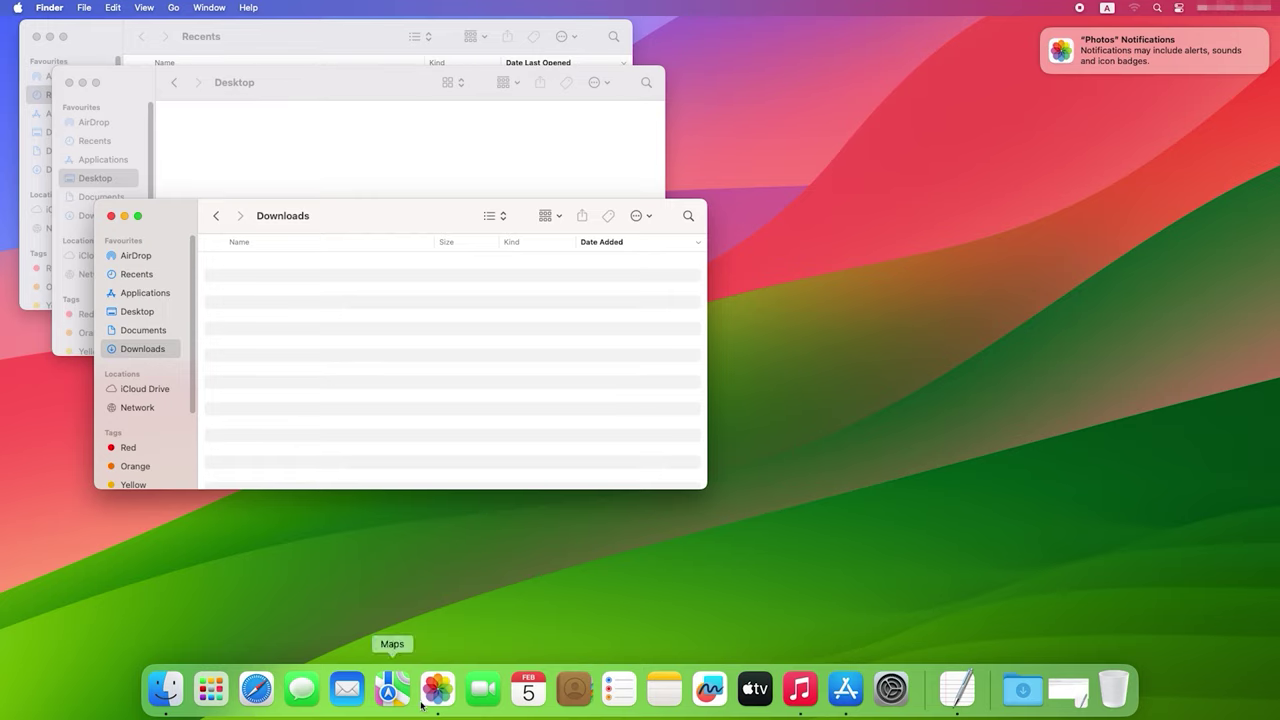
Step: Open Music, the App Store and Photos from the Dock, quitting the App Store
left_click(785, 694)
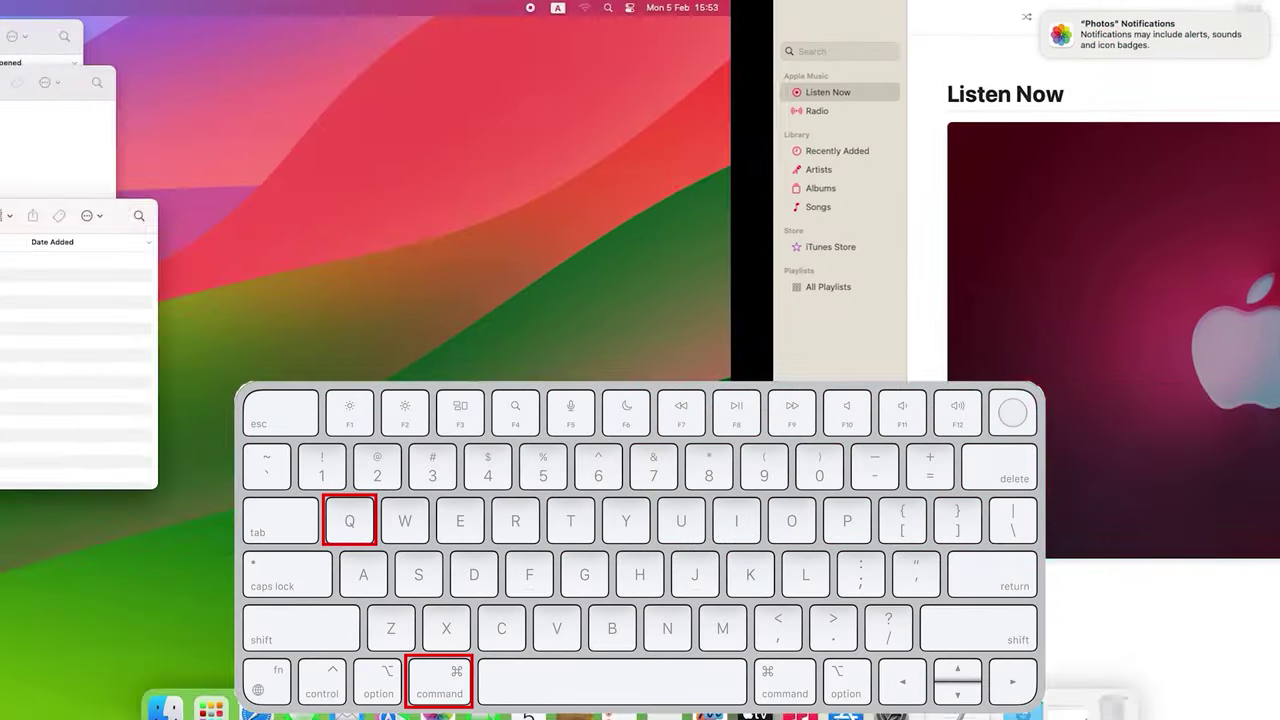
left_click(857, 688)
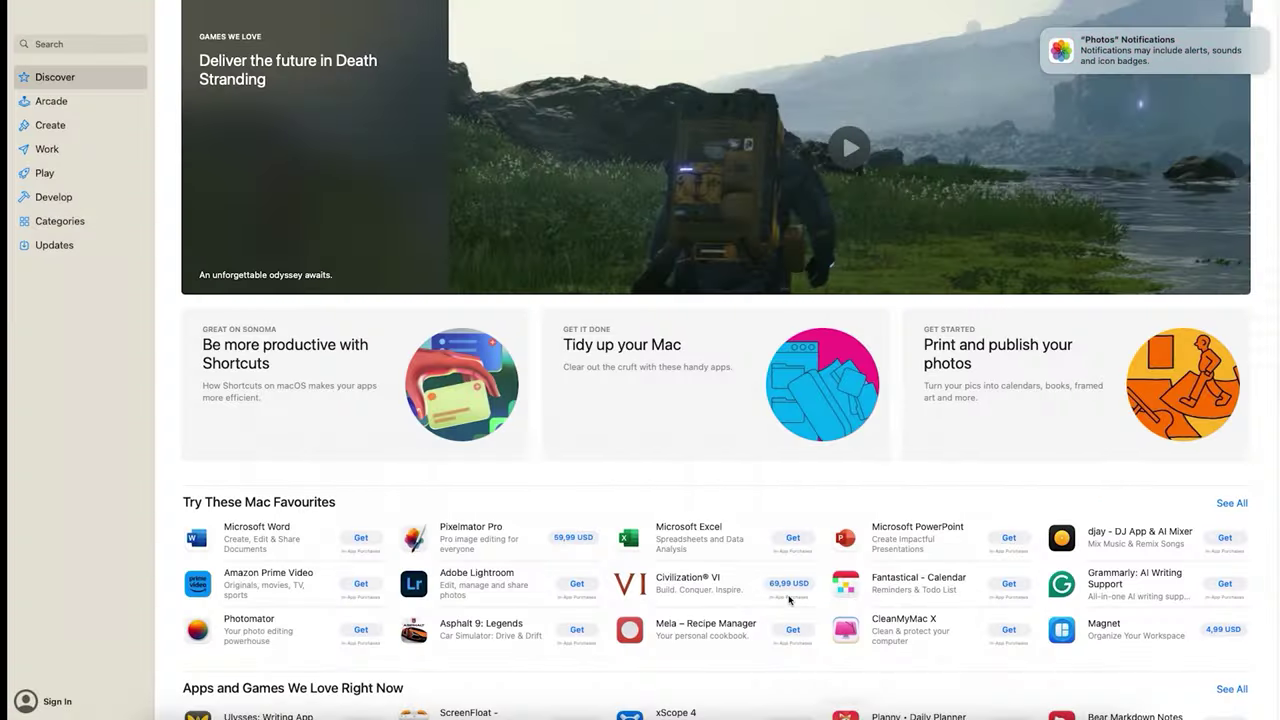
key("super+q")
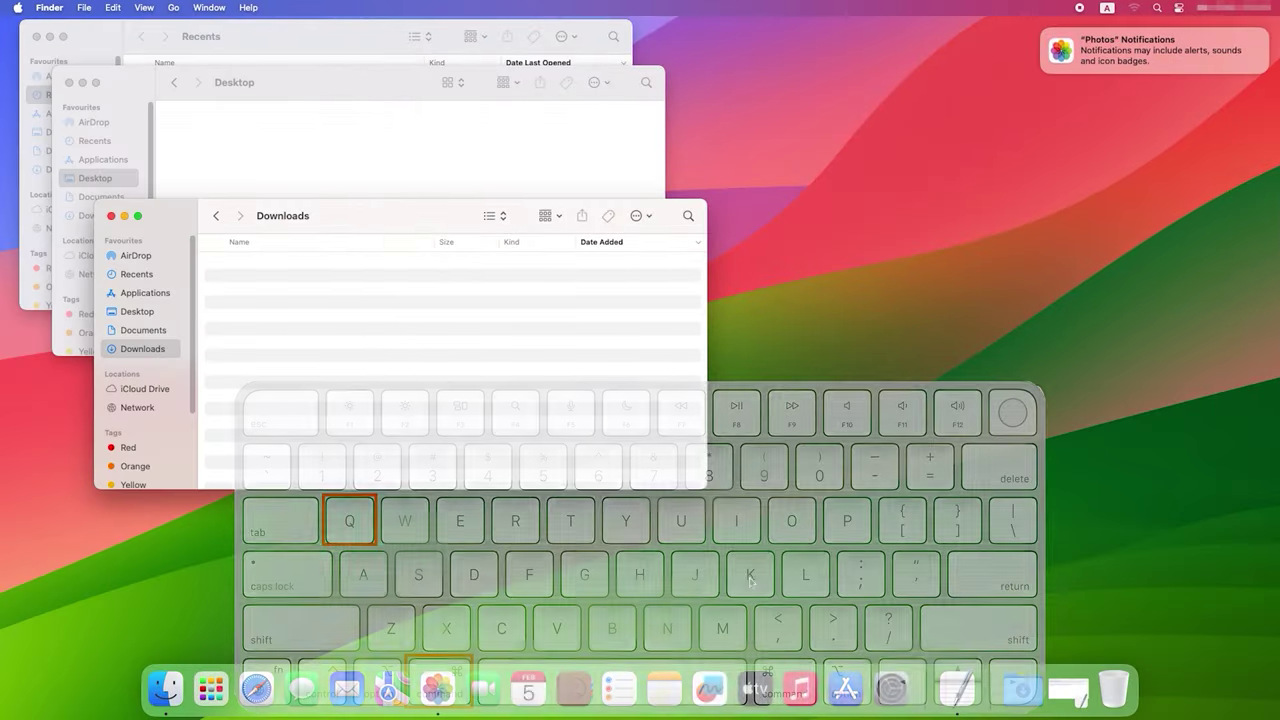
left_click(428, 690)
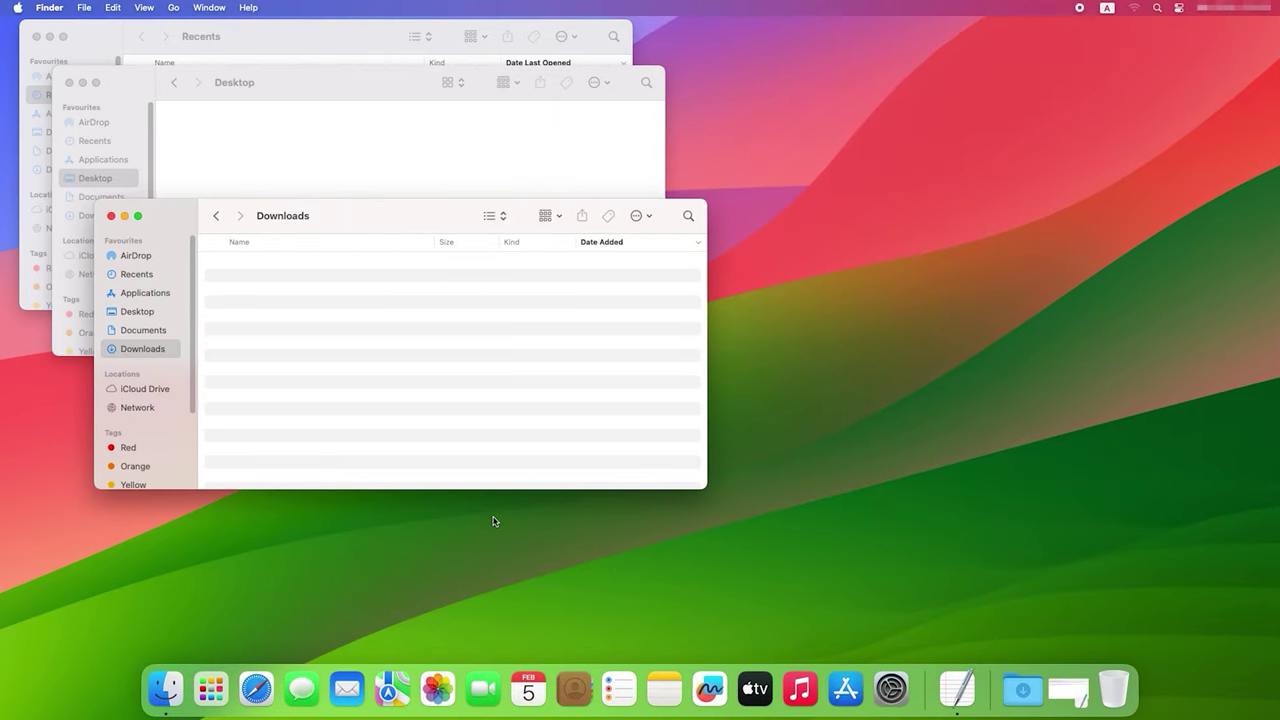
Step: Close all Finder windows with Cmd+Option+W, then launch the App Store via Spotlight search 'app'
key("alt+super+w")
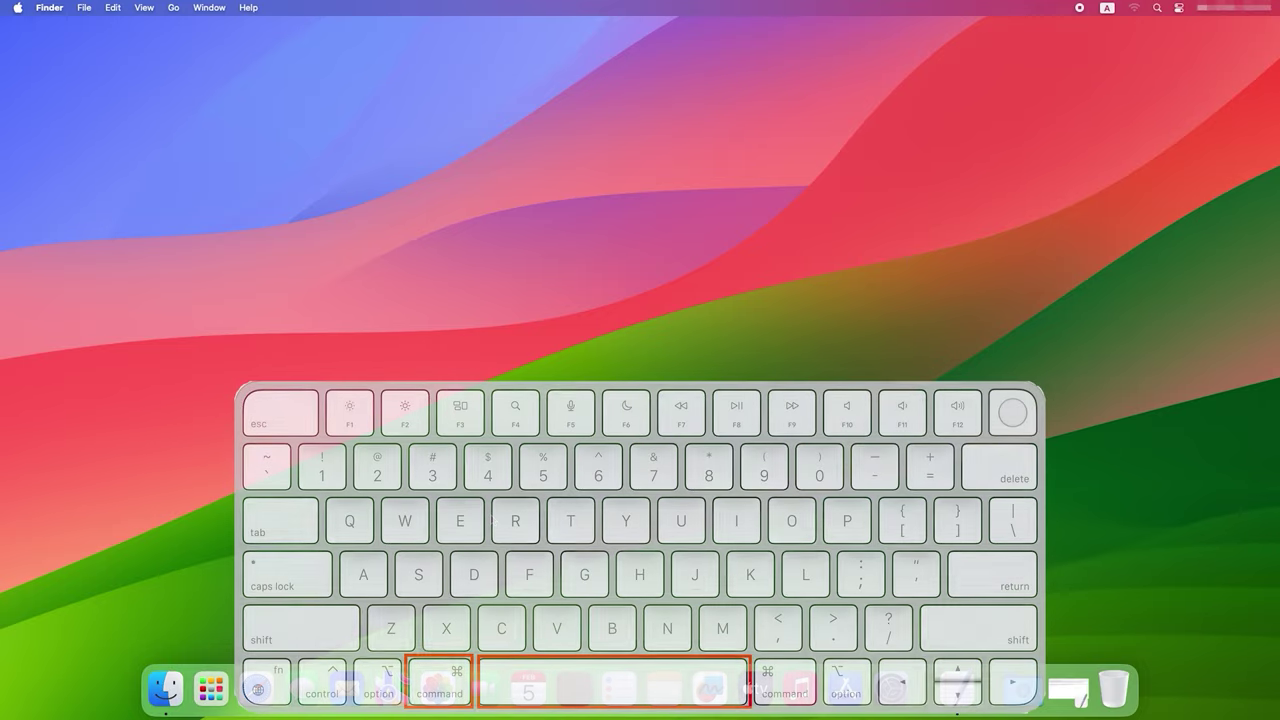
key("super+space")
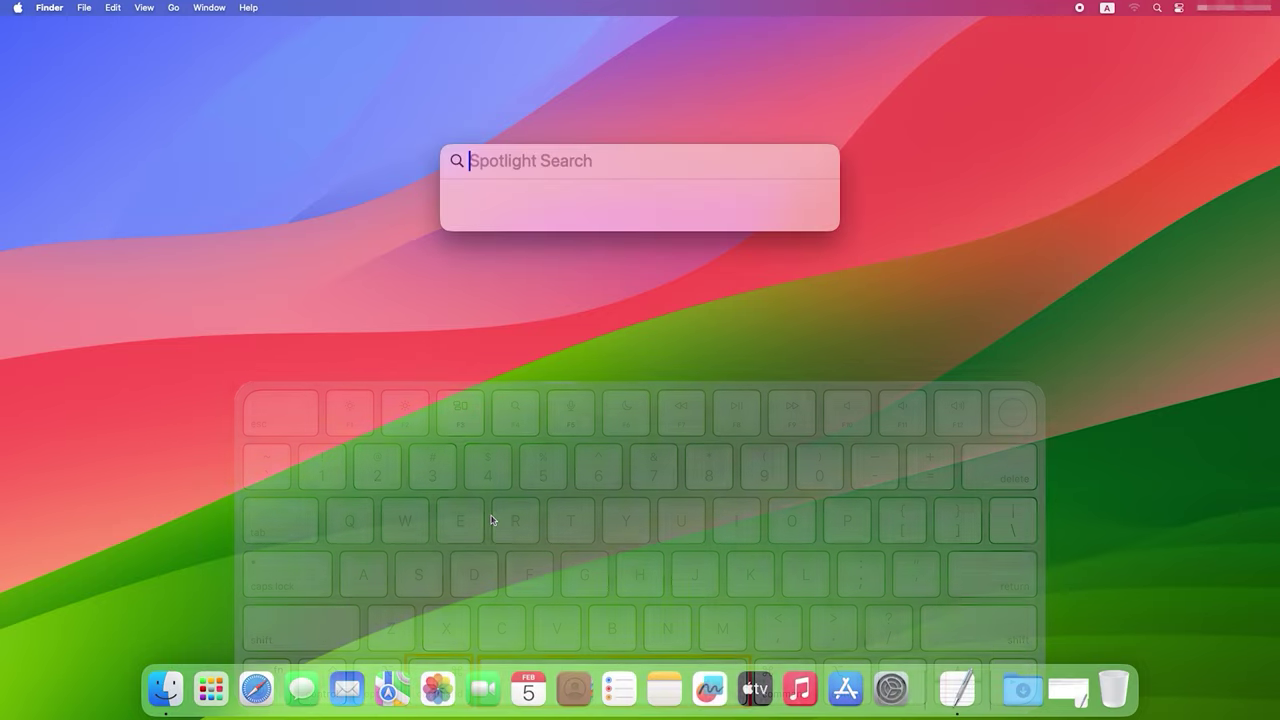
type("app")
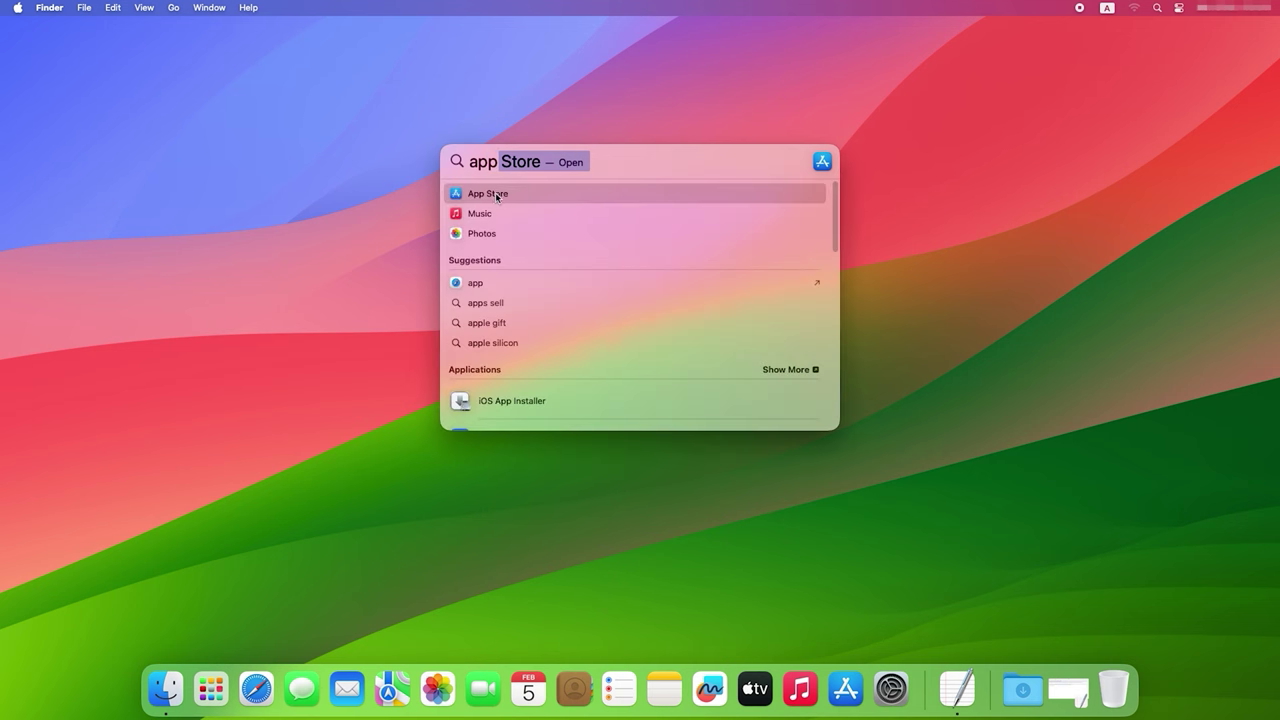
left_click(495, 196)
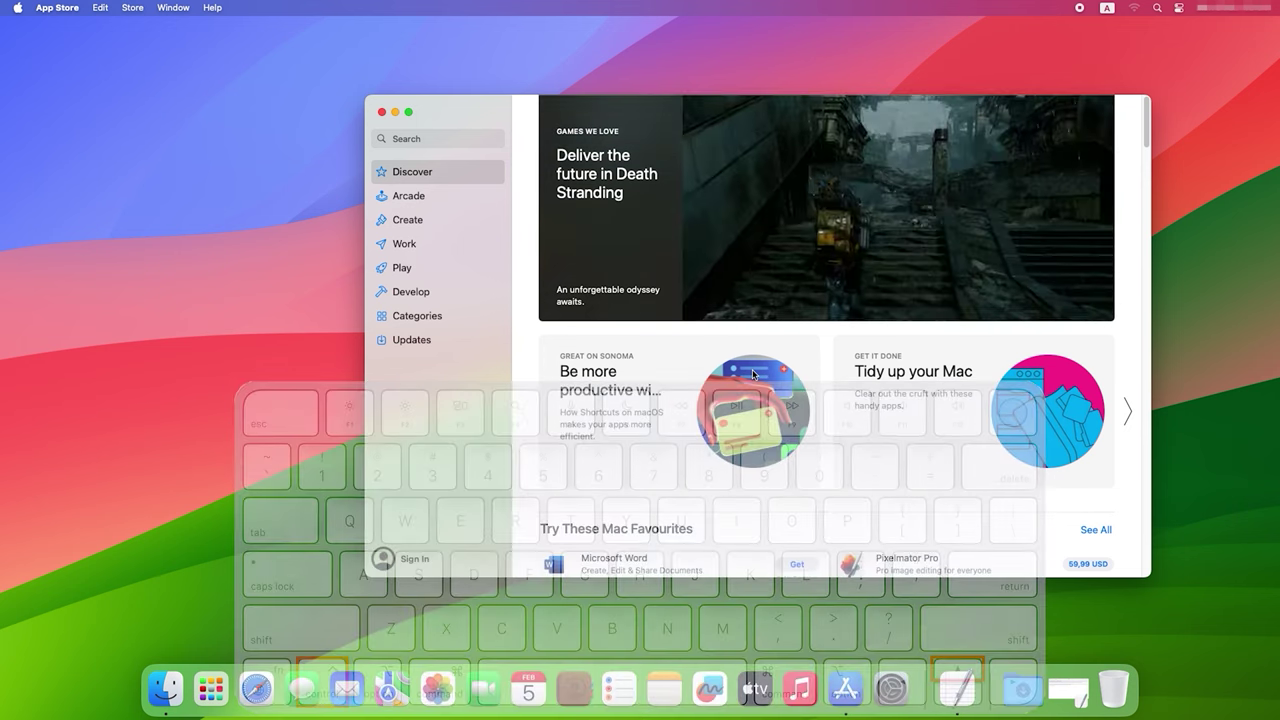
Step: In Mission Control, switch to the Documents space and back, then return to the desktop
key("ctrl+Up")
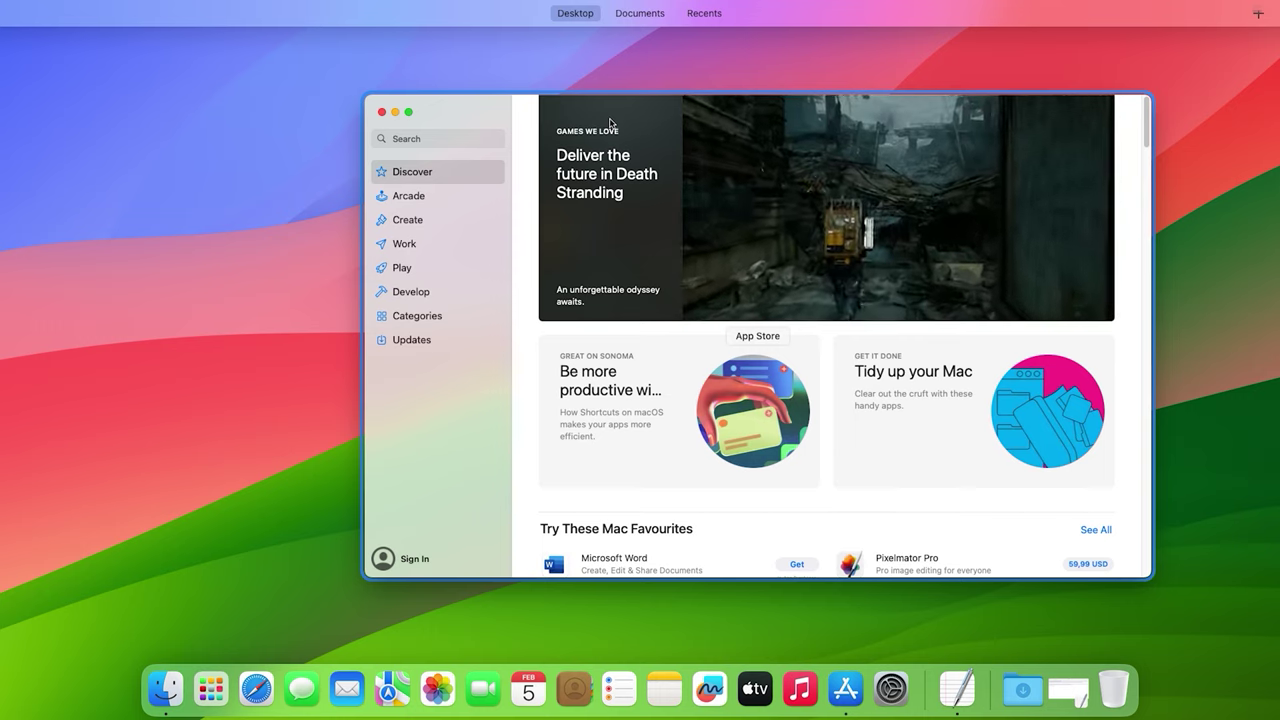
mouse_move(634, 6)
mouse_move(714, 26)
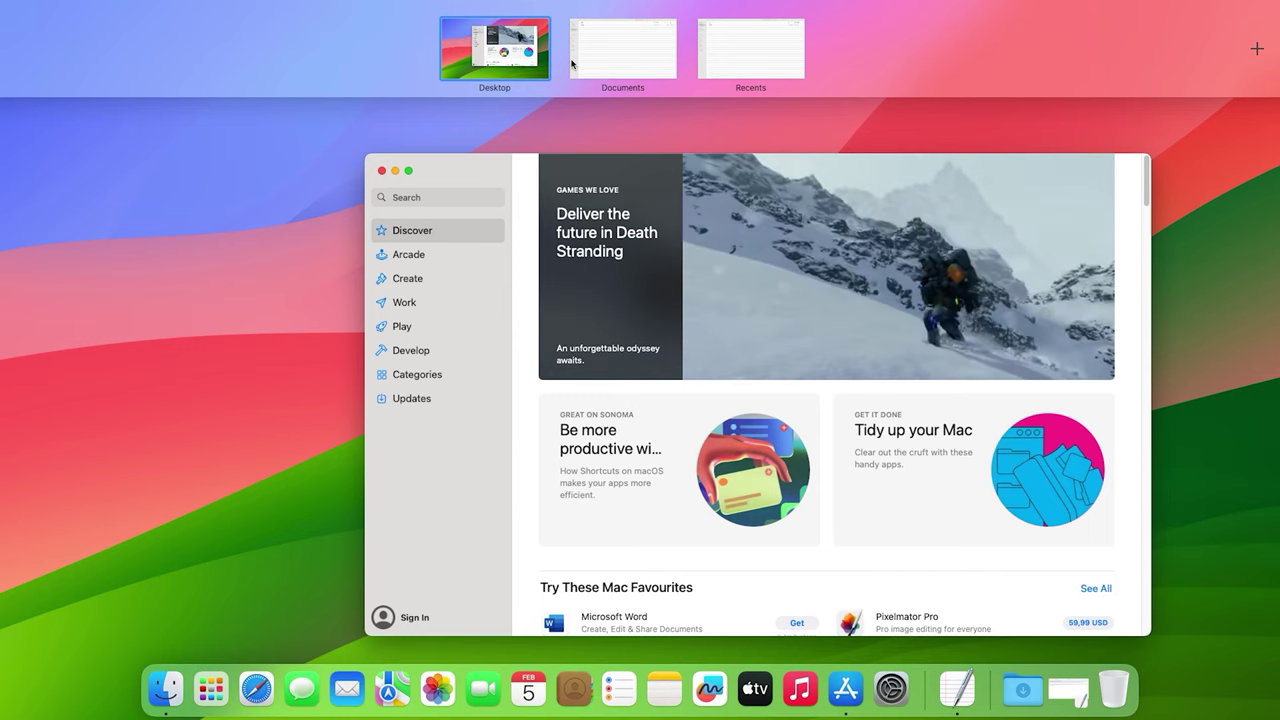
key("ctrl+Right")
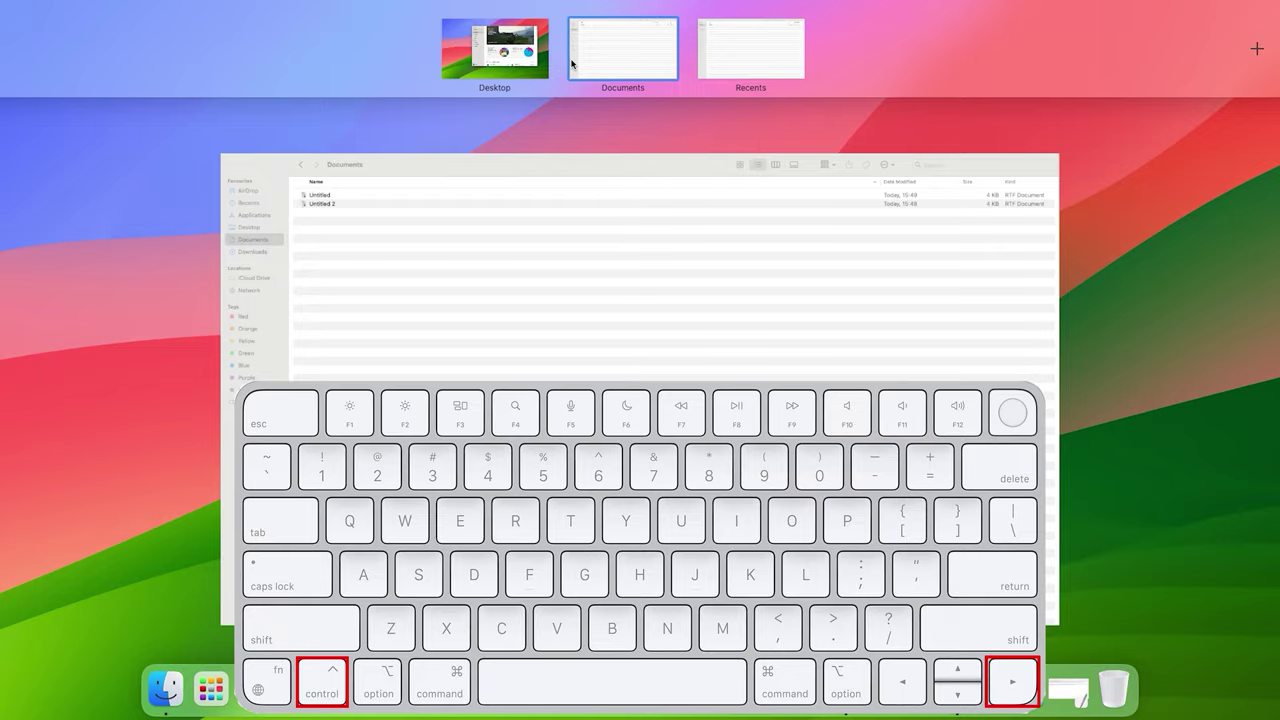
key("ctrl+Left")
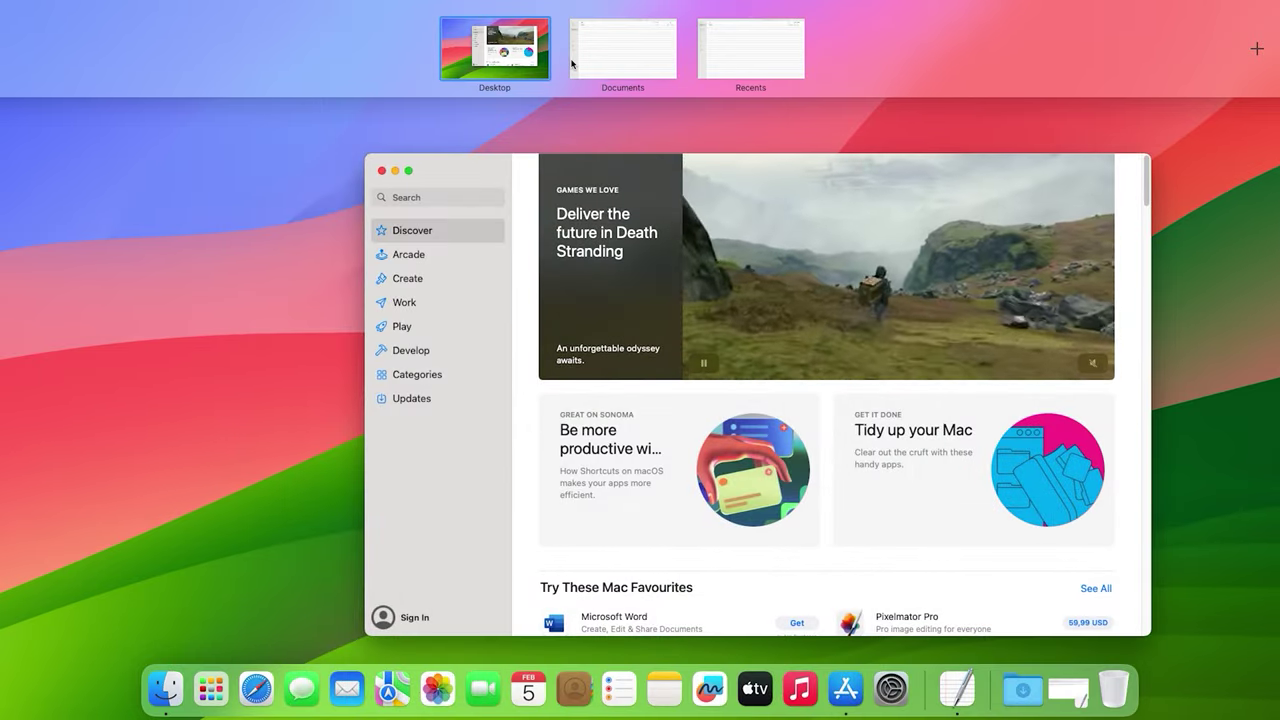
left_click(600, 50)
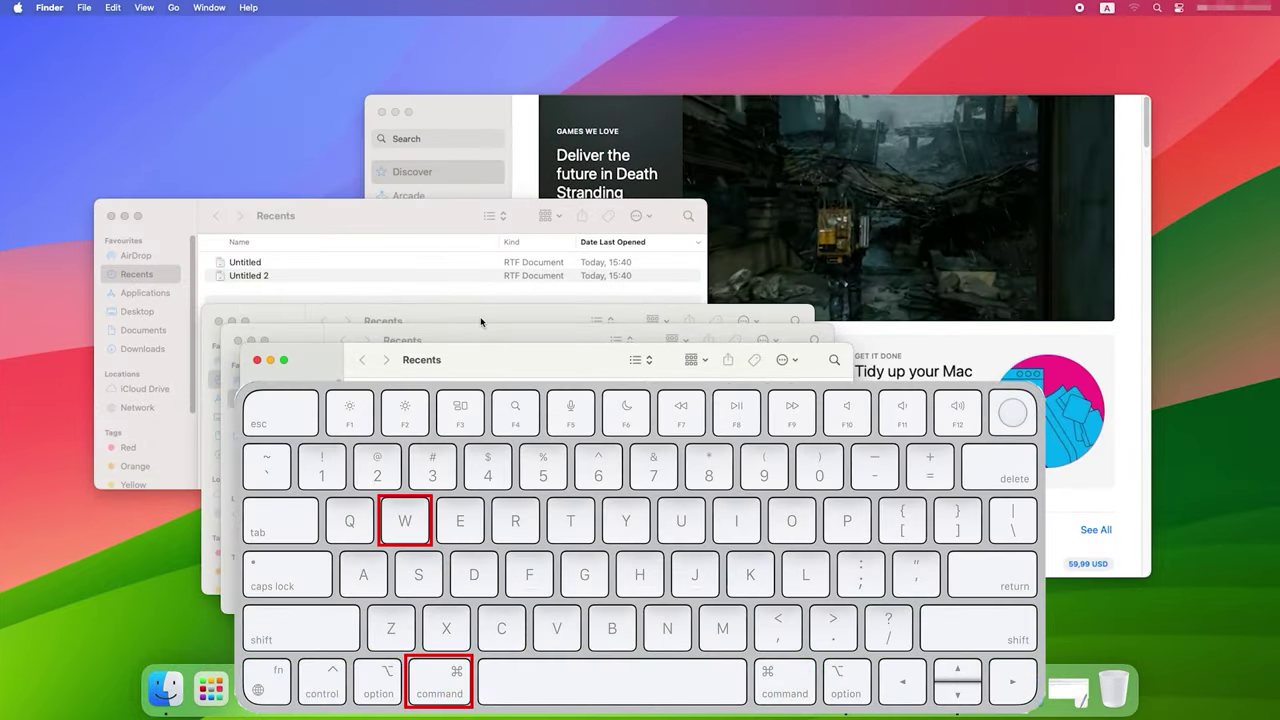
Step: Close one Recents window, minimise two to the Dock, and toggle App Store full screen
key("super+w")
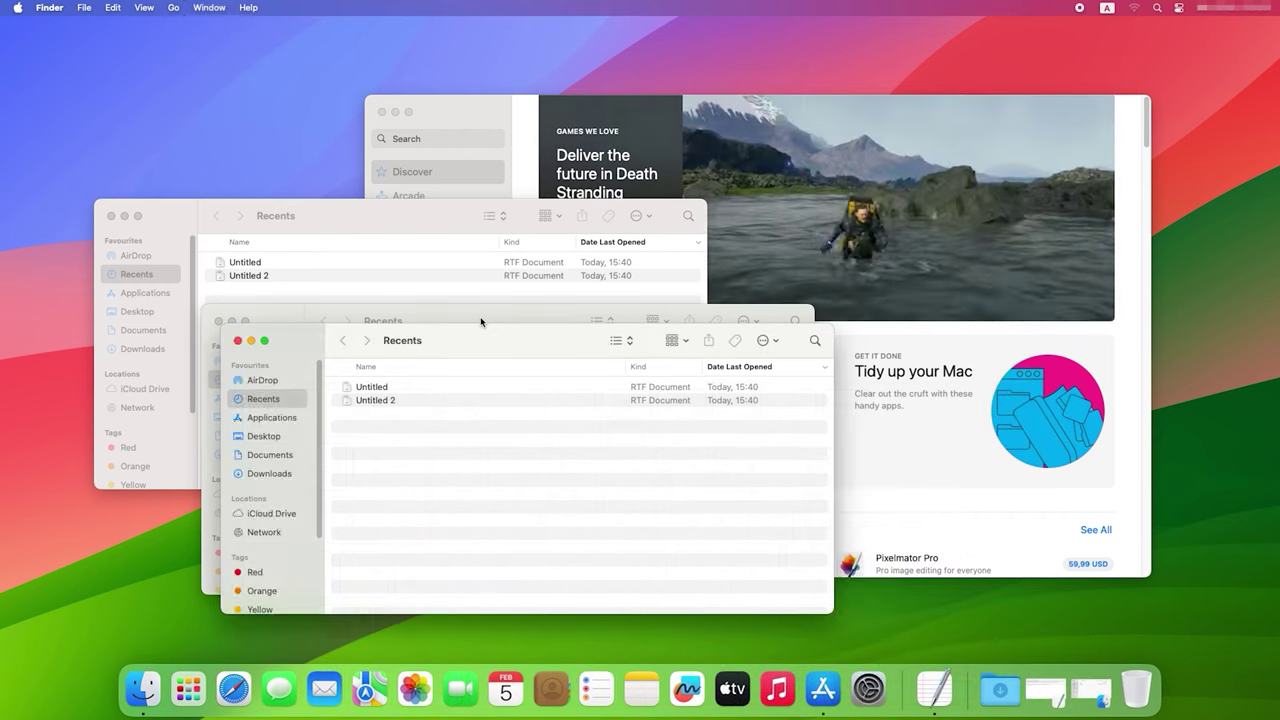
key("super+m")
key("super+m")
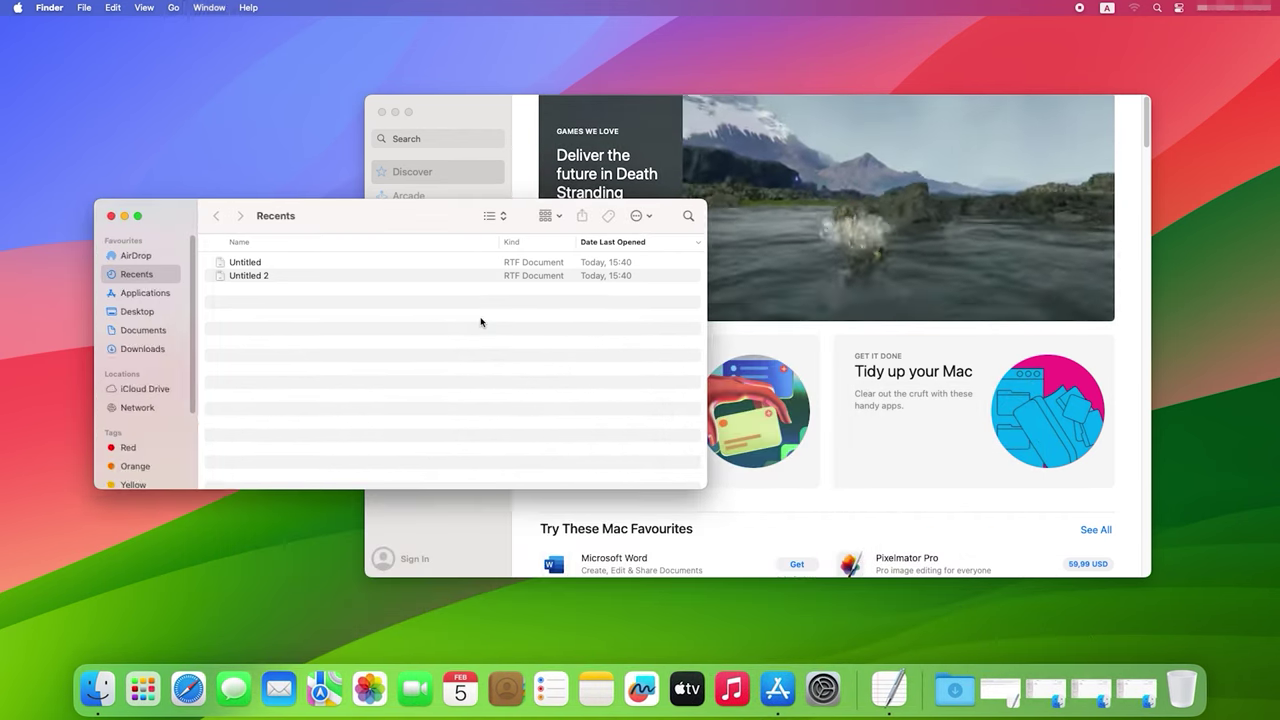
key("super+m")
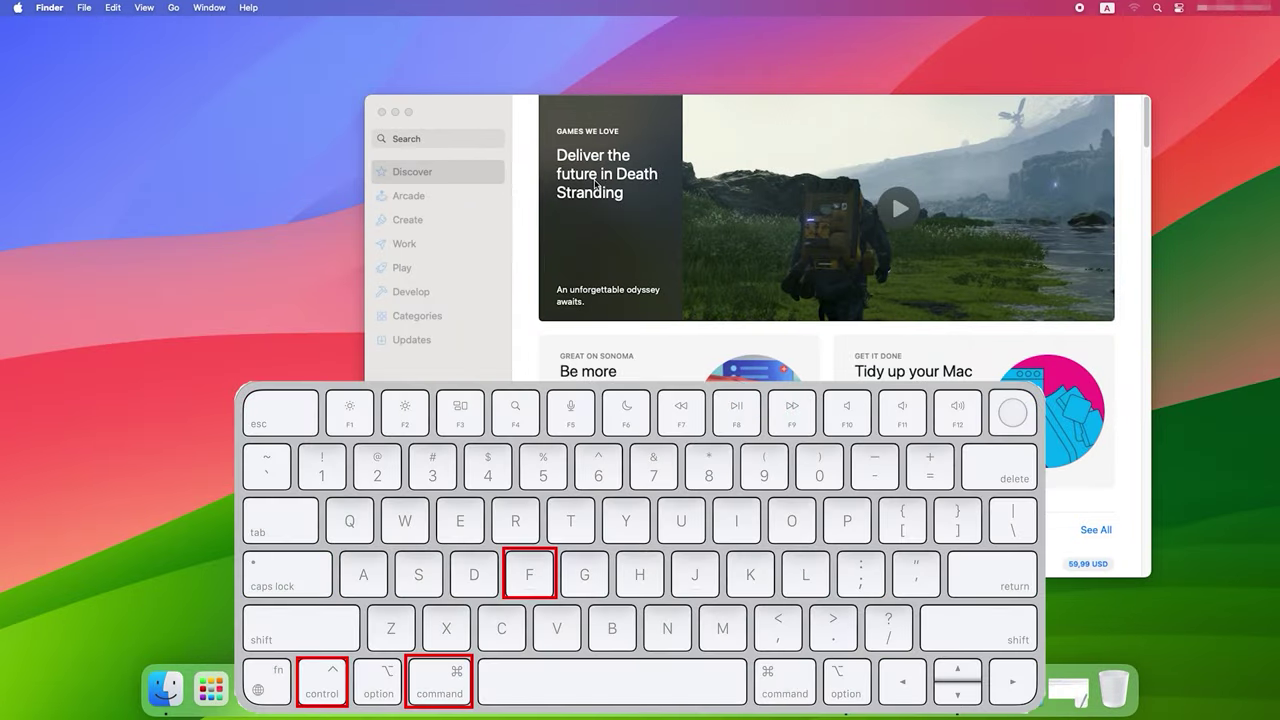
key("ctrl+super+f")
key("ctrl+super+f")
key("ctrl+super+f")
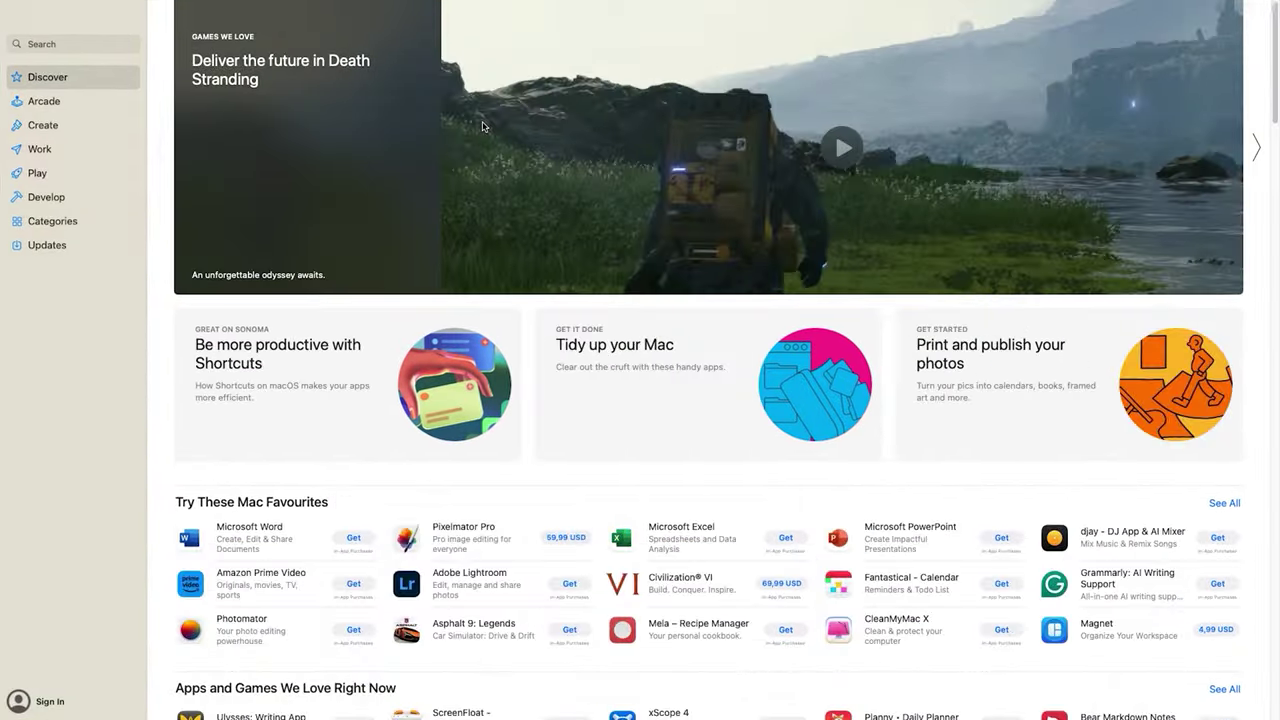
key("ctrl+super+f")
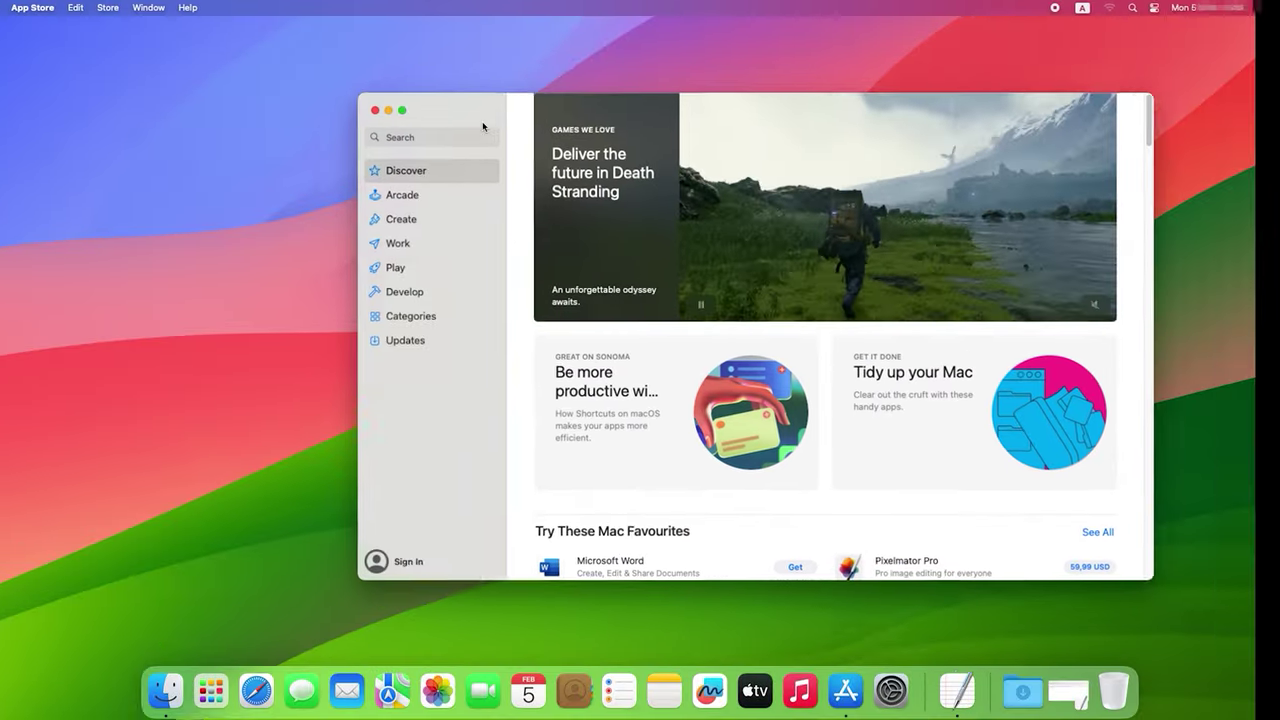
Step: Open a Finder Recents window plus three more new Finder windows
left_click(174, 688)
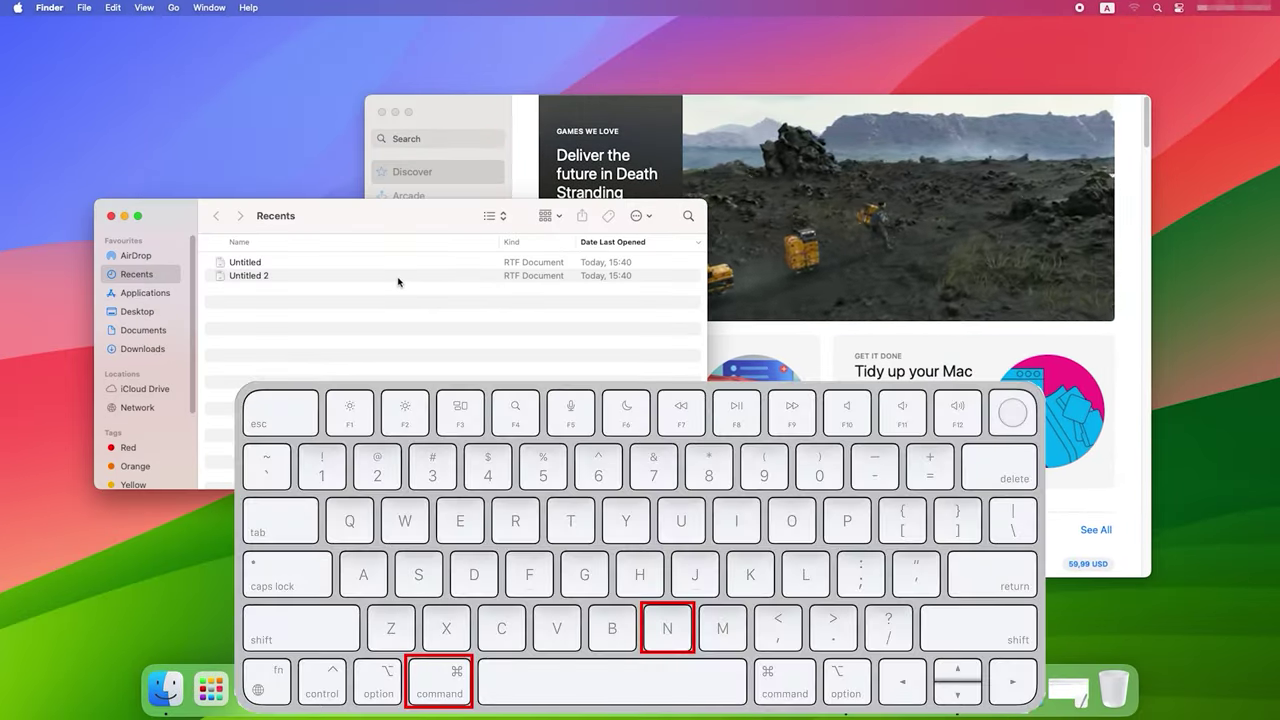
key("super+n")
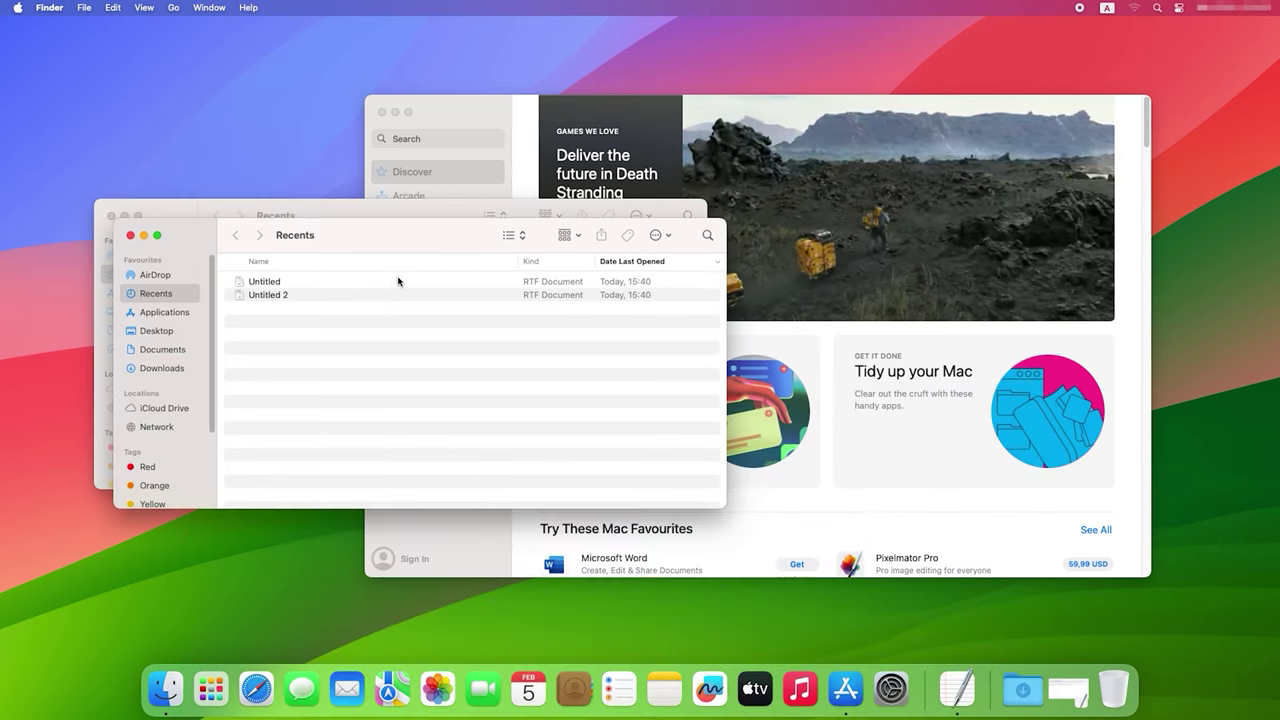
key("super+n")
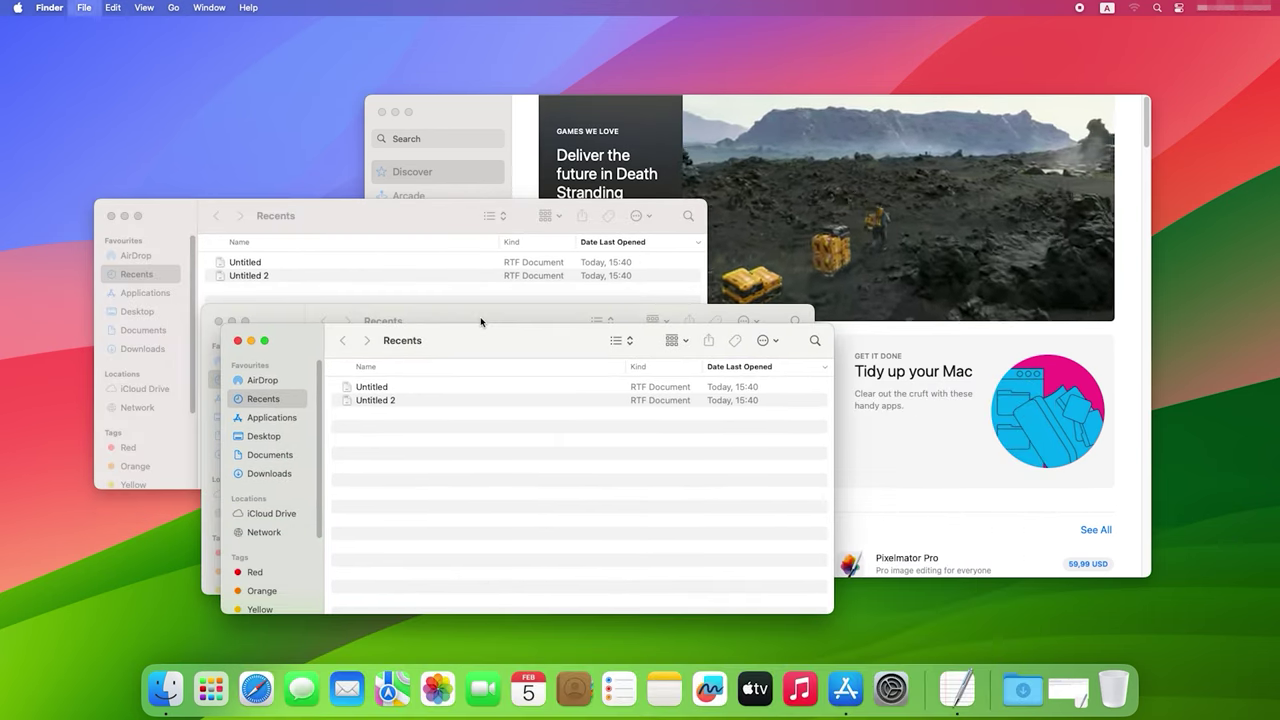
key("super+n")
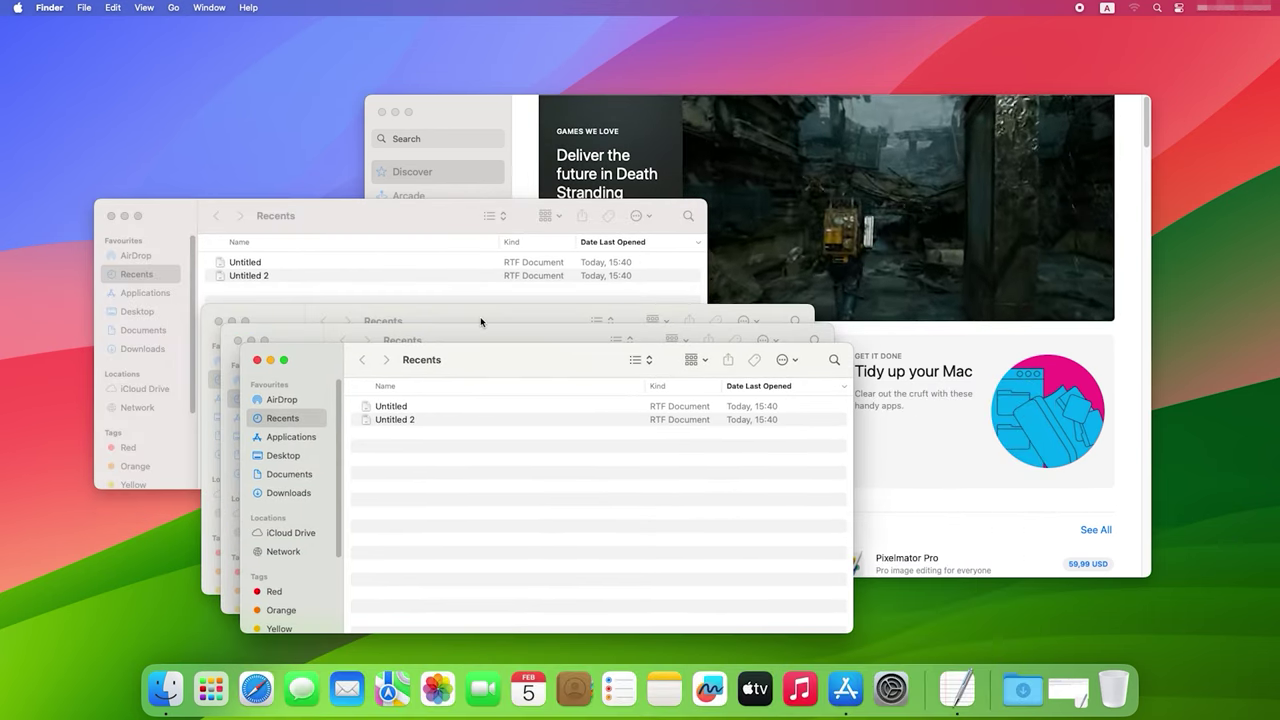
Step: Minimise all the Finder windows to the Dock
key("super+m")
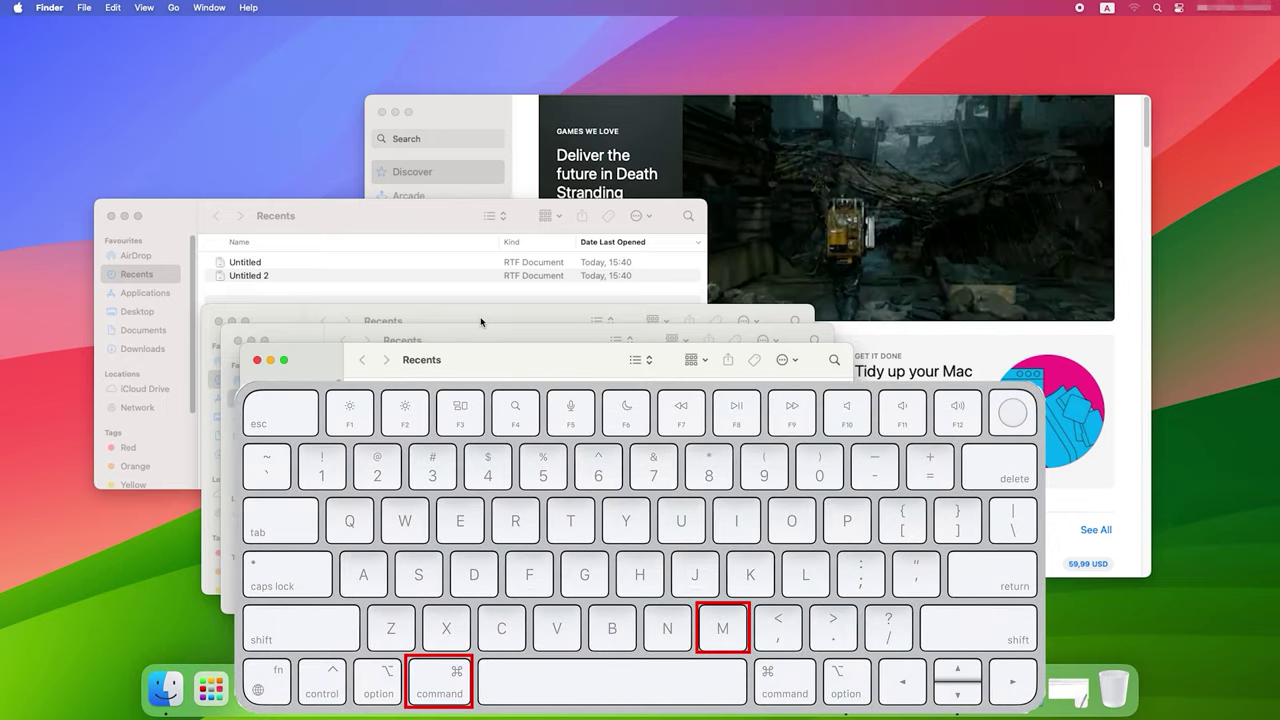
key("super+m")
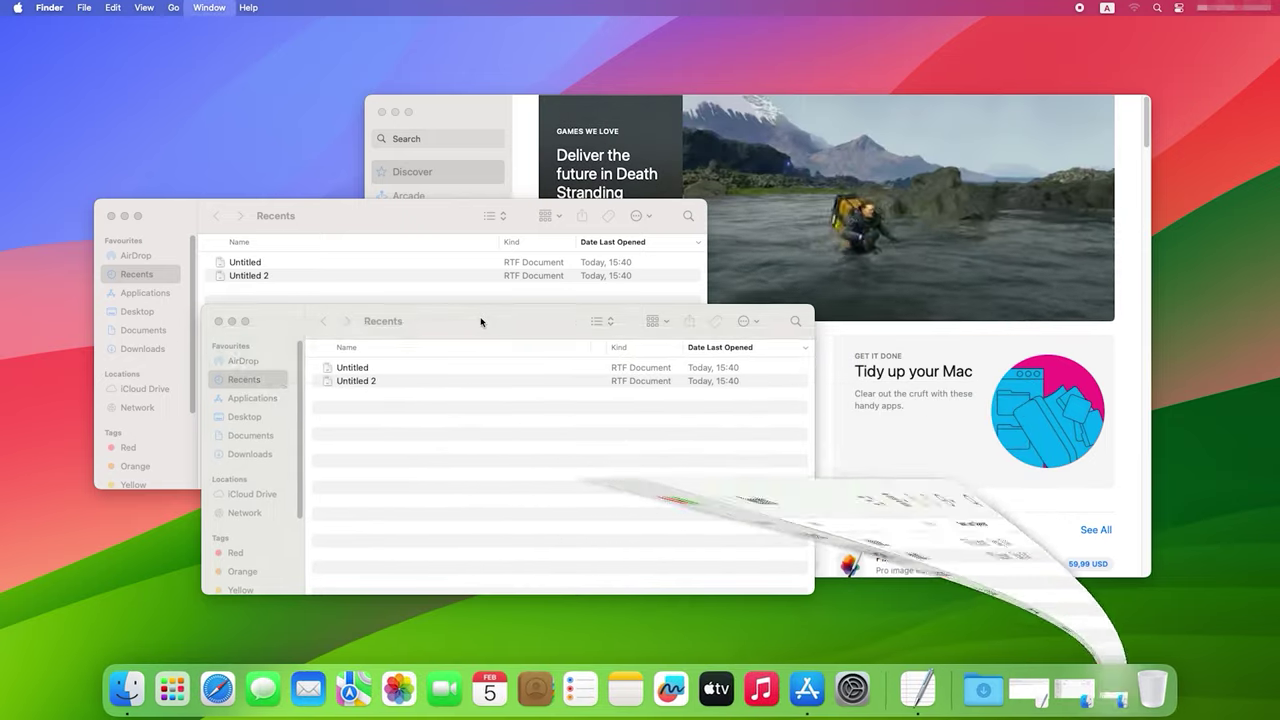
key("super+m")
key("super+m")
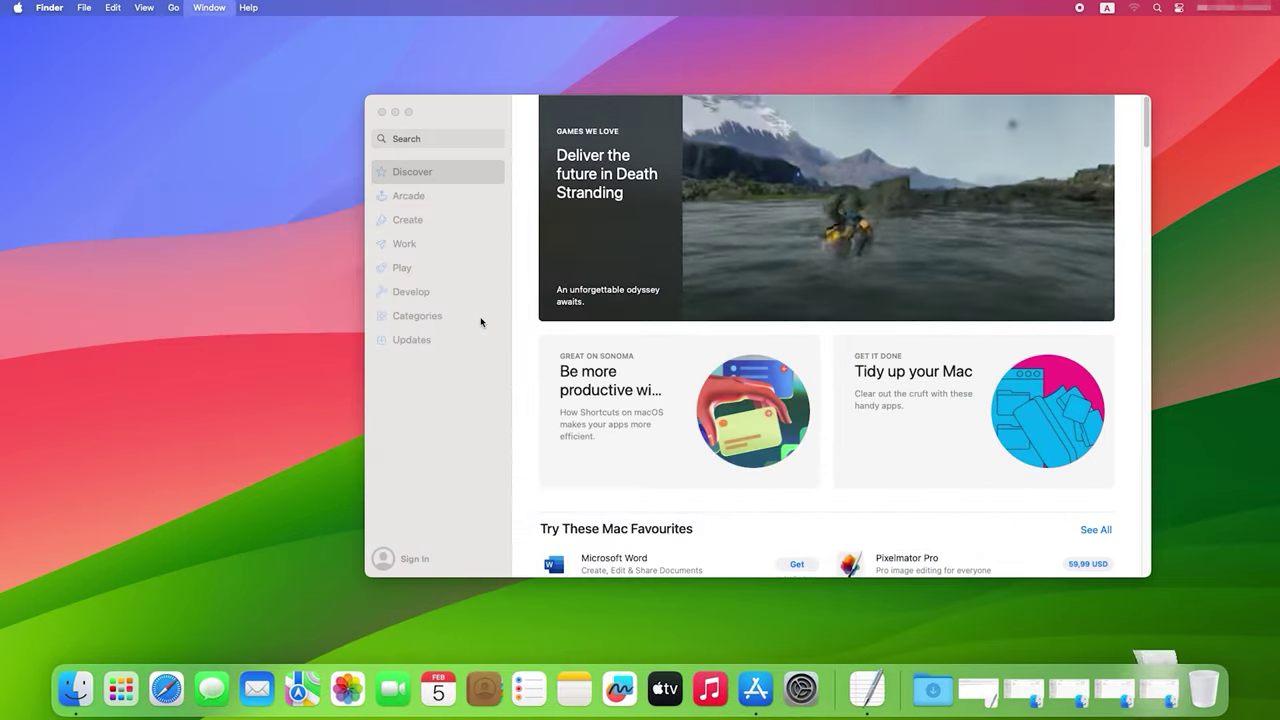
Step: Bring App Store forward, hide it and the other apps, then quit App Store
left_click(667, 358)
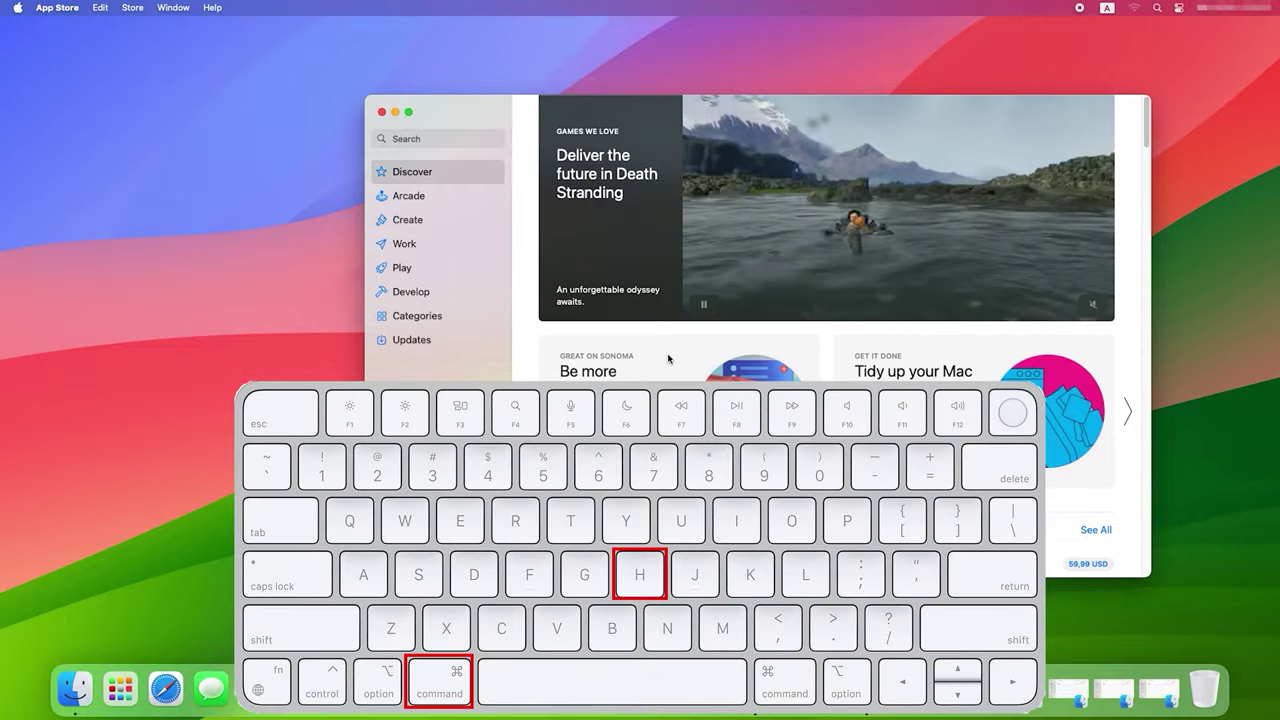
key("super+h")
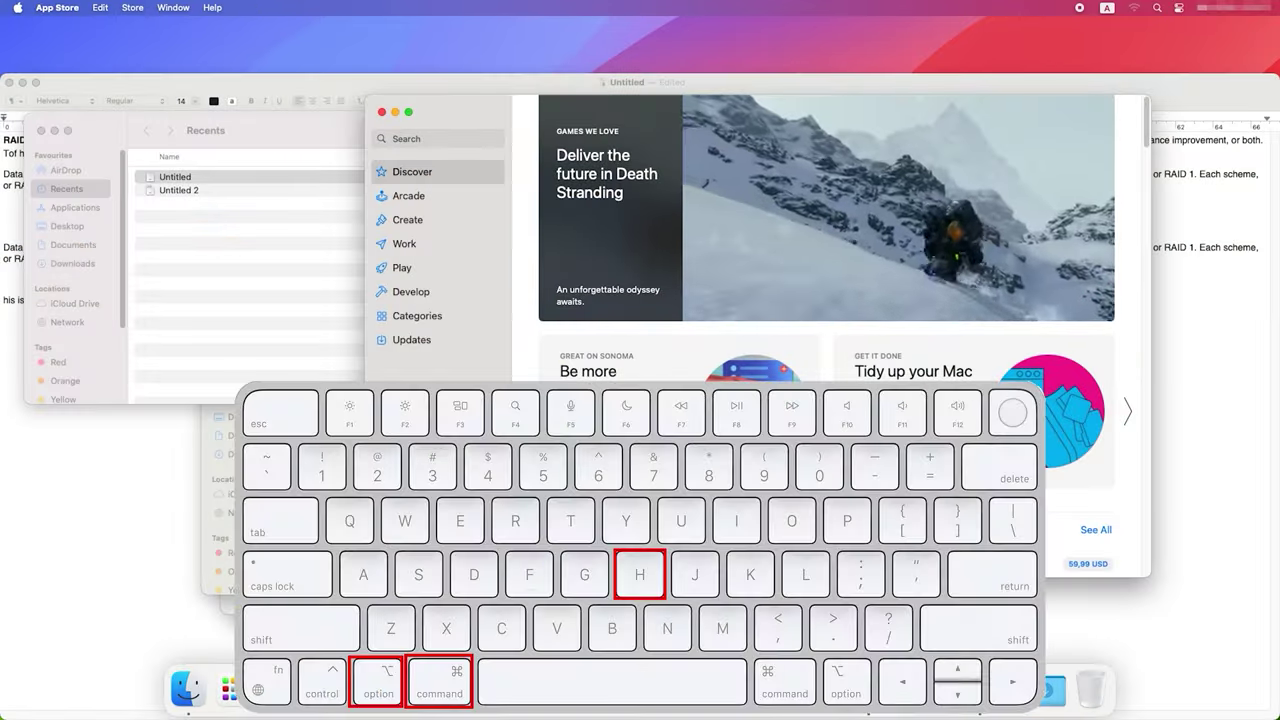
key("alt+super+h")
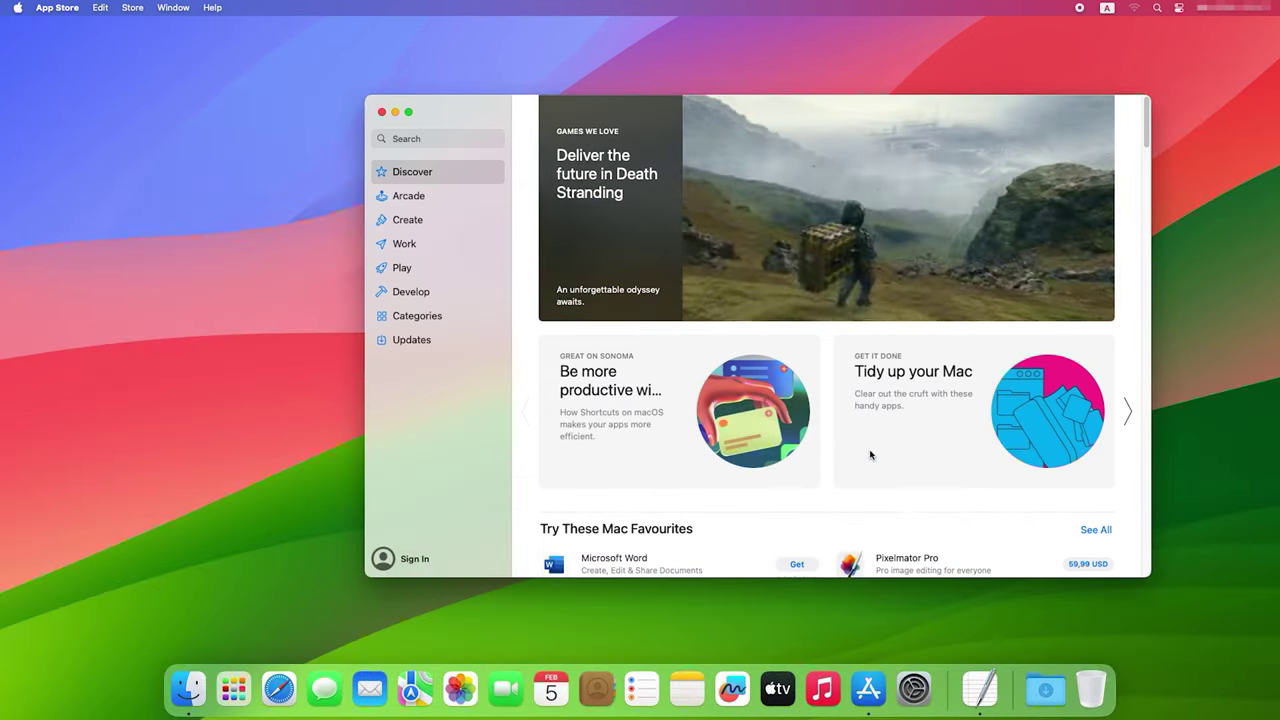
key("super+q")
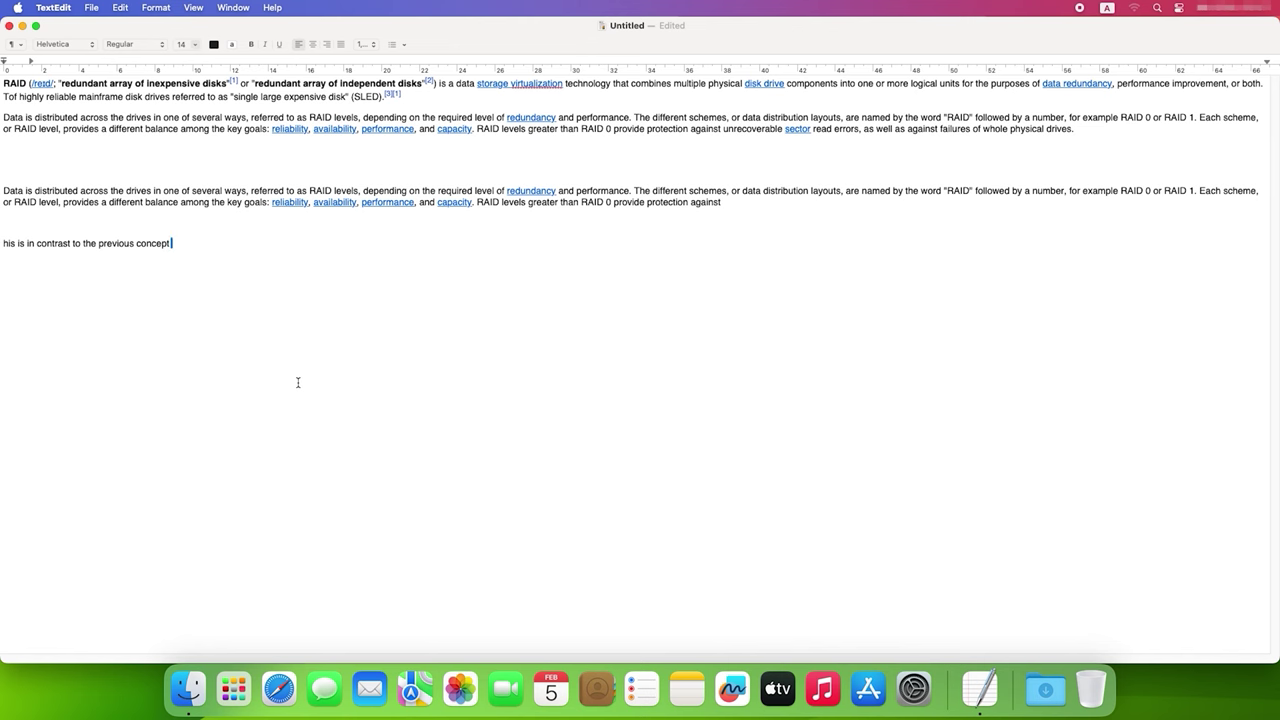
key("alt+Right")
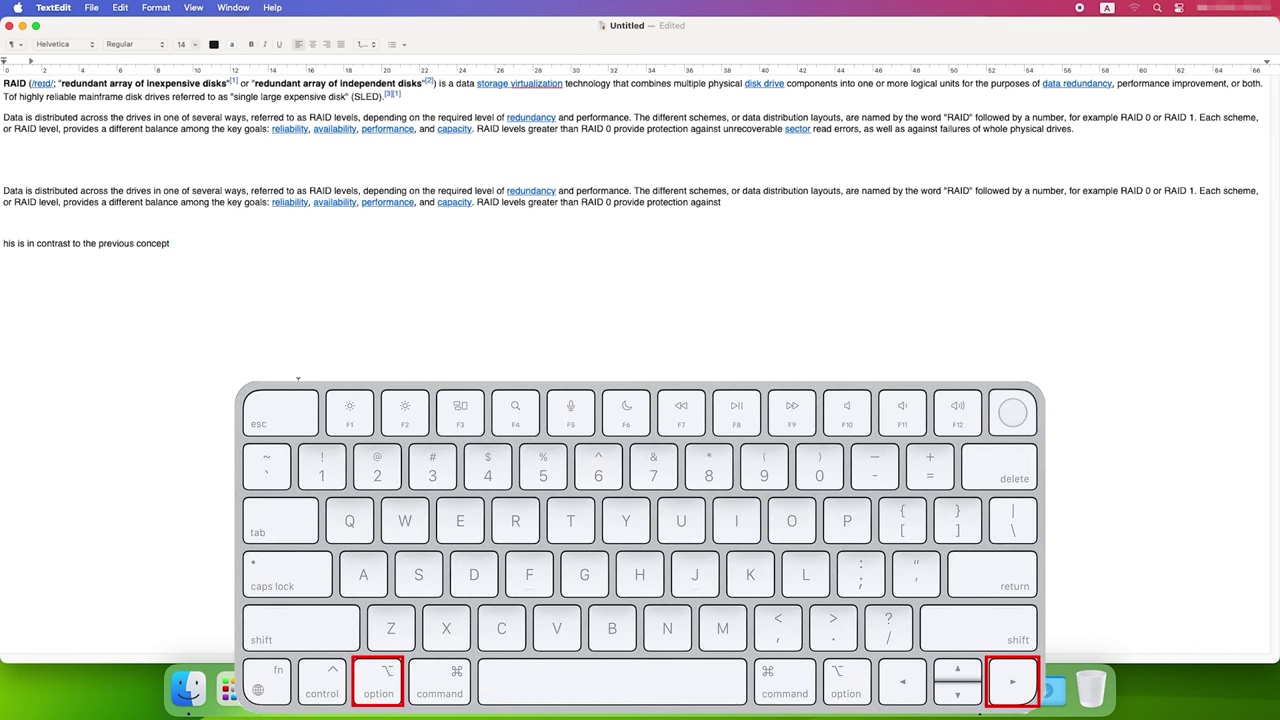
key("alt+Left")
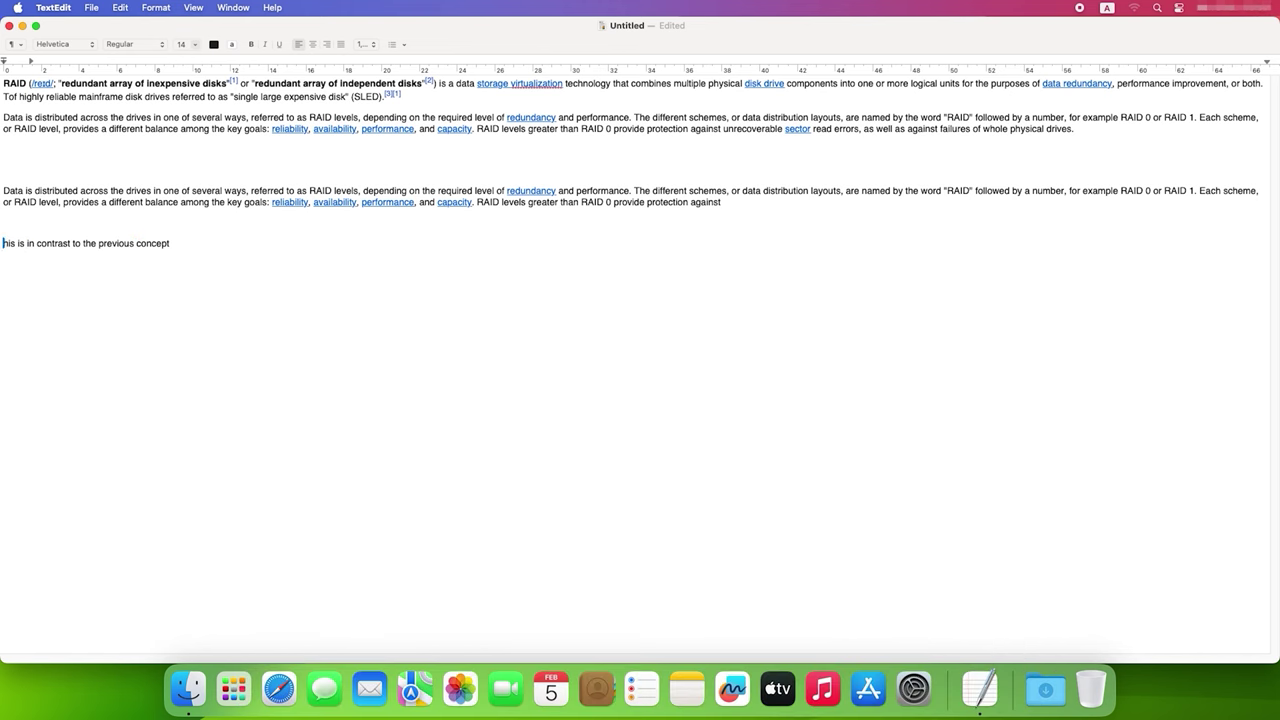
key("ctrl+Right")
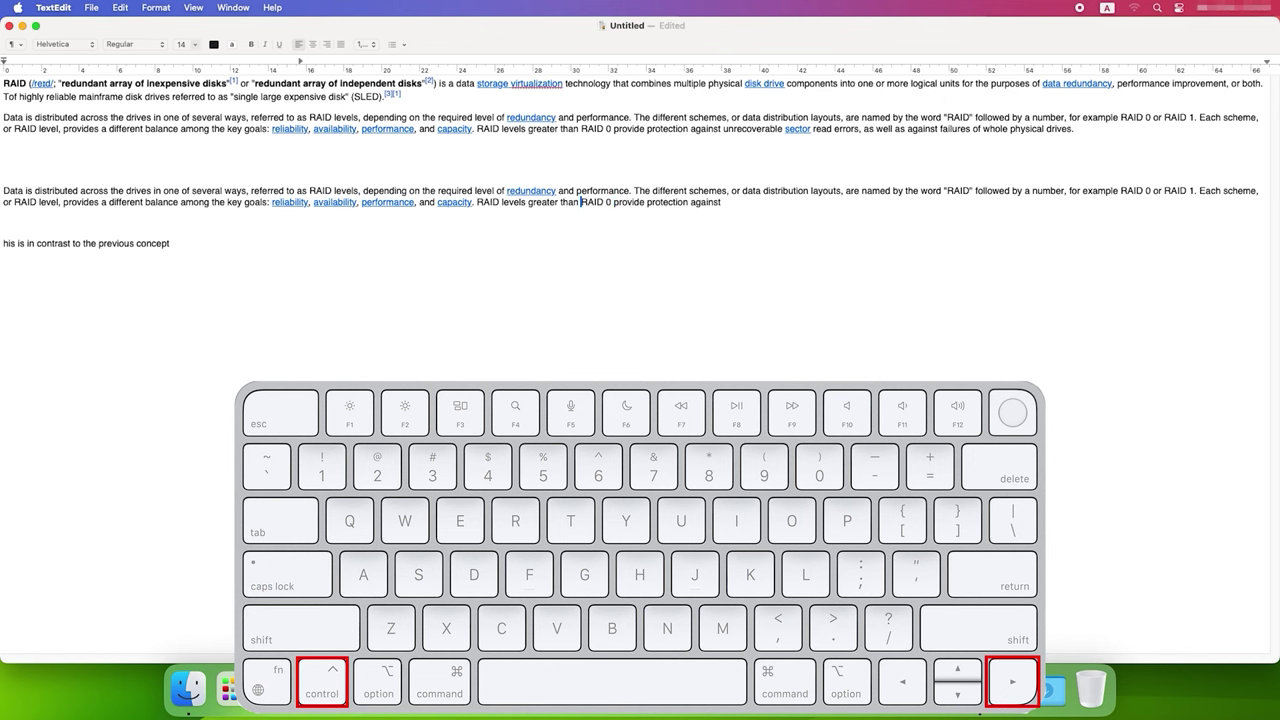
key("ctrl+Left")
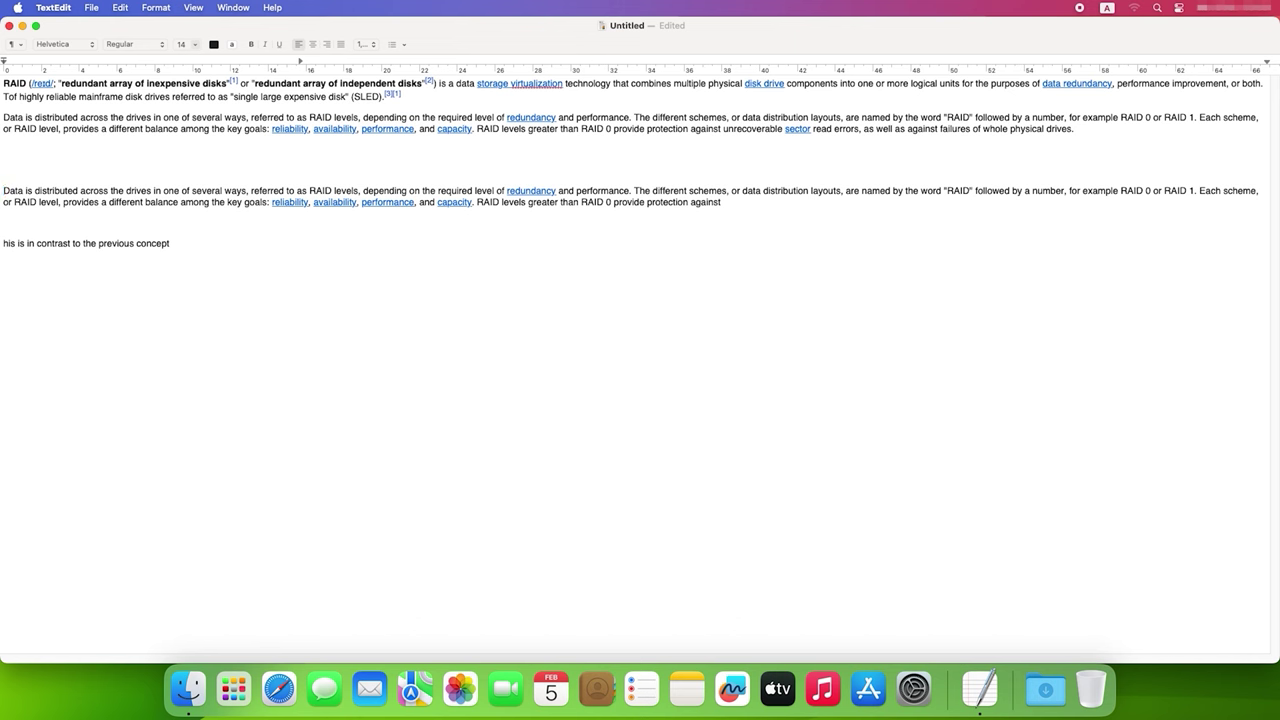
key("ctrl+super+space")
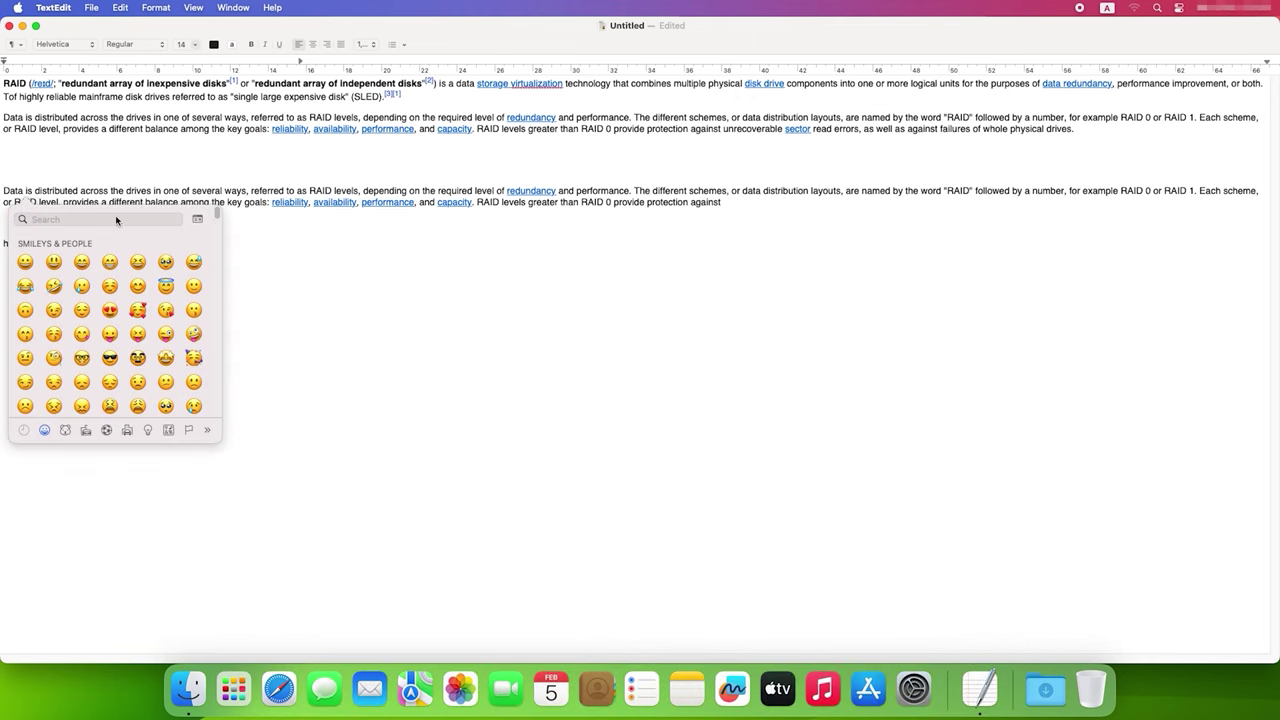
Step: Insert grinning-face emoji before the paragraph and toggle the input source to Ukrainian and back
double_click(25, 262)
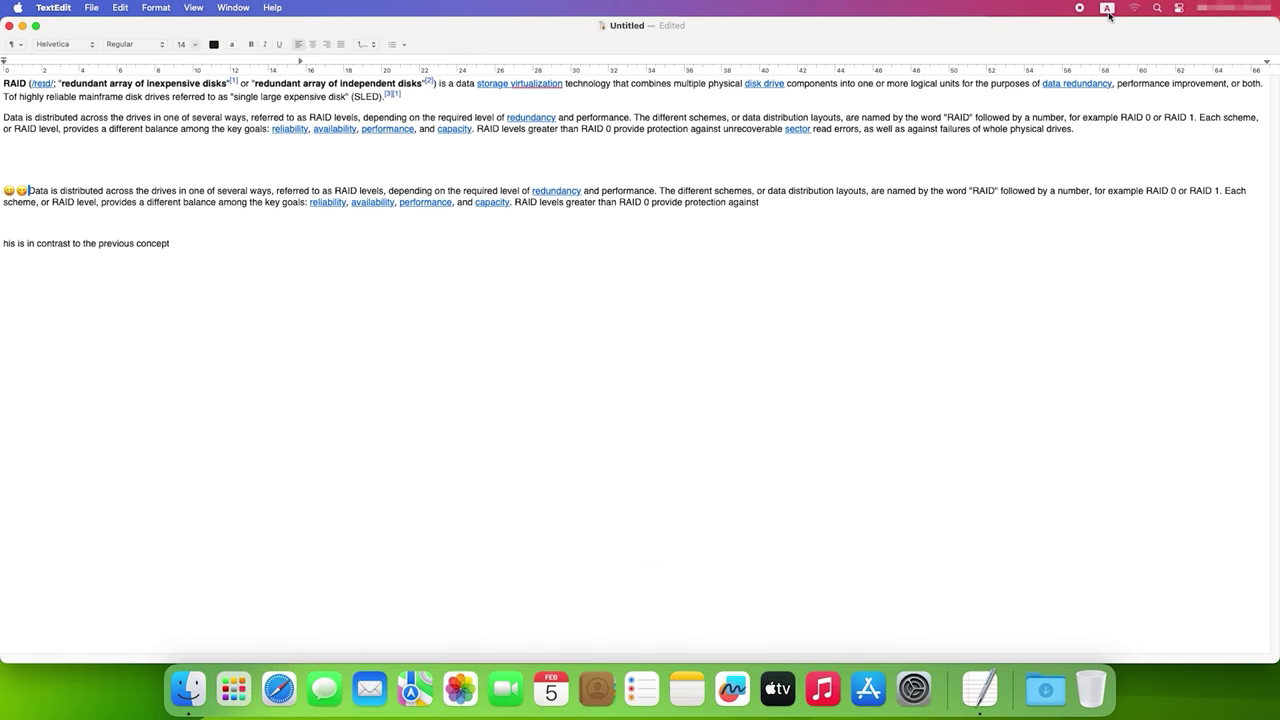
key("ctrl+space")
key("ctrl+space")
key("ctrl+space")
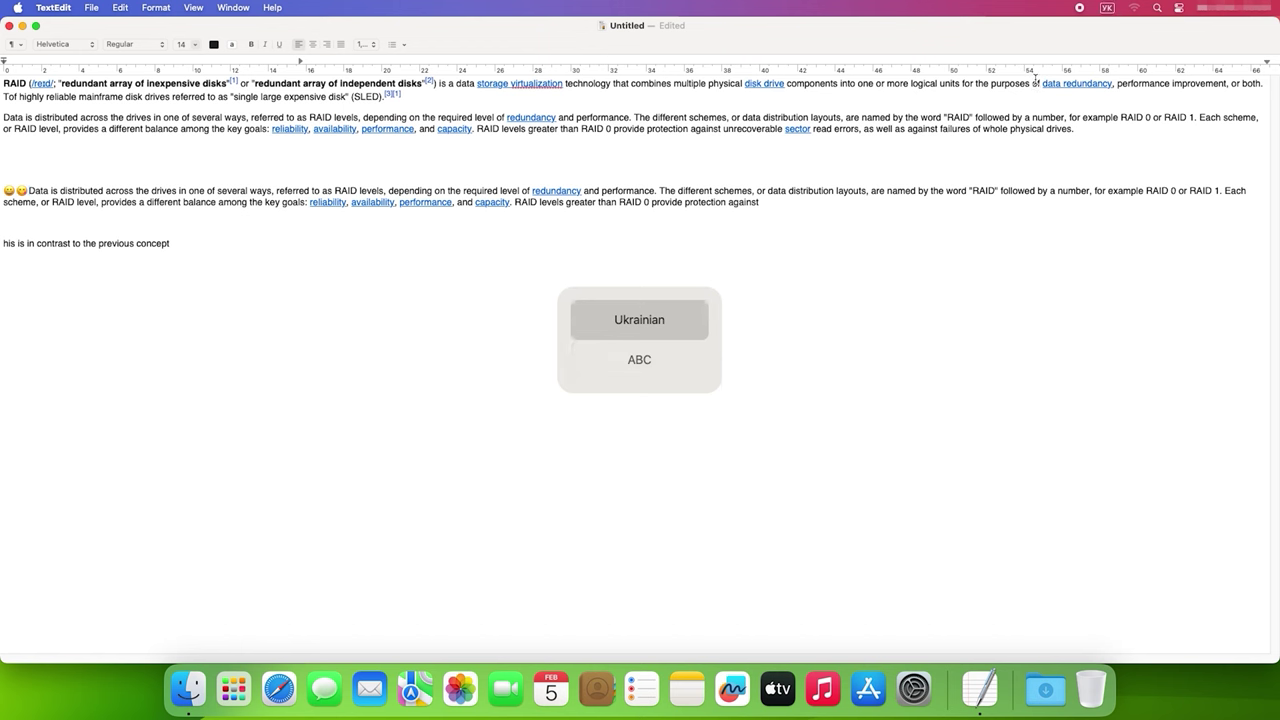
key("ctrl+space")
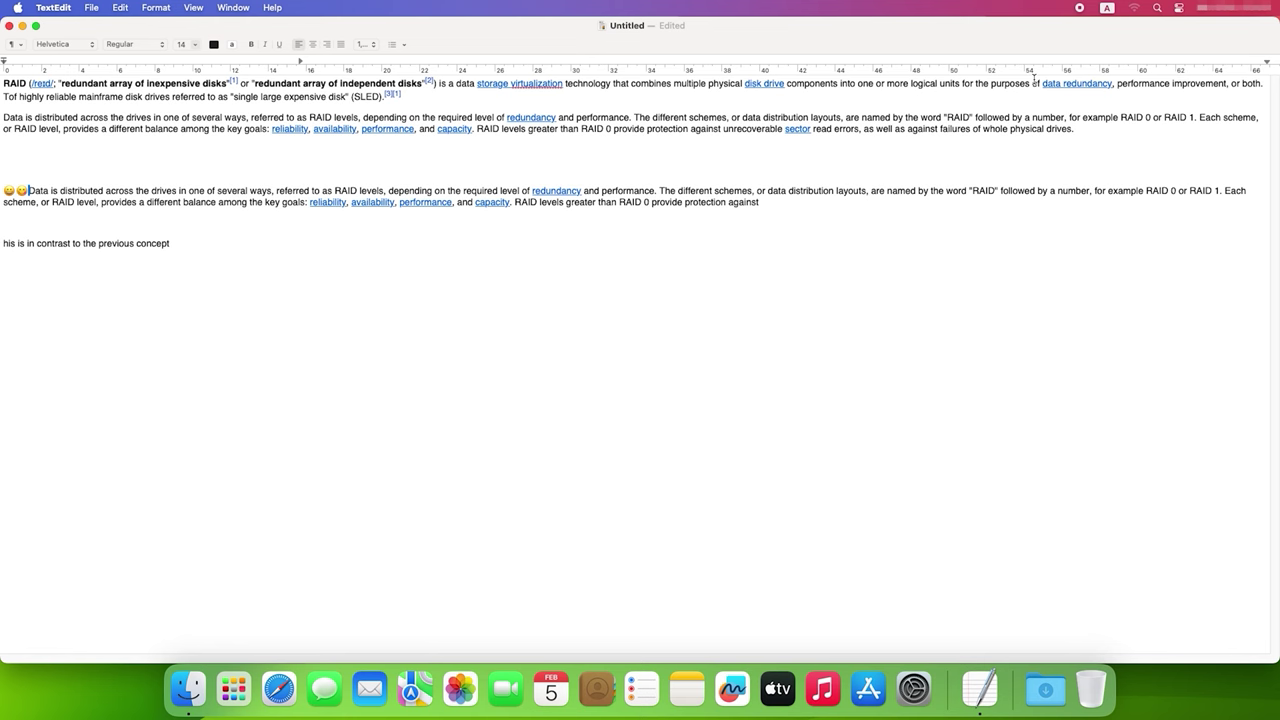
Step: Copy, cut and paste back the whole text, bring up Find, and save the document
key("super+a")
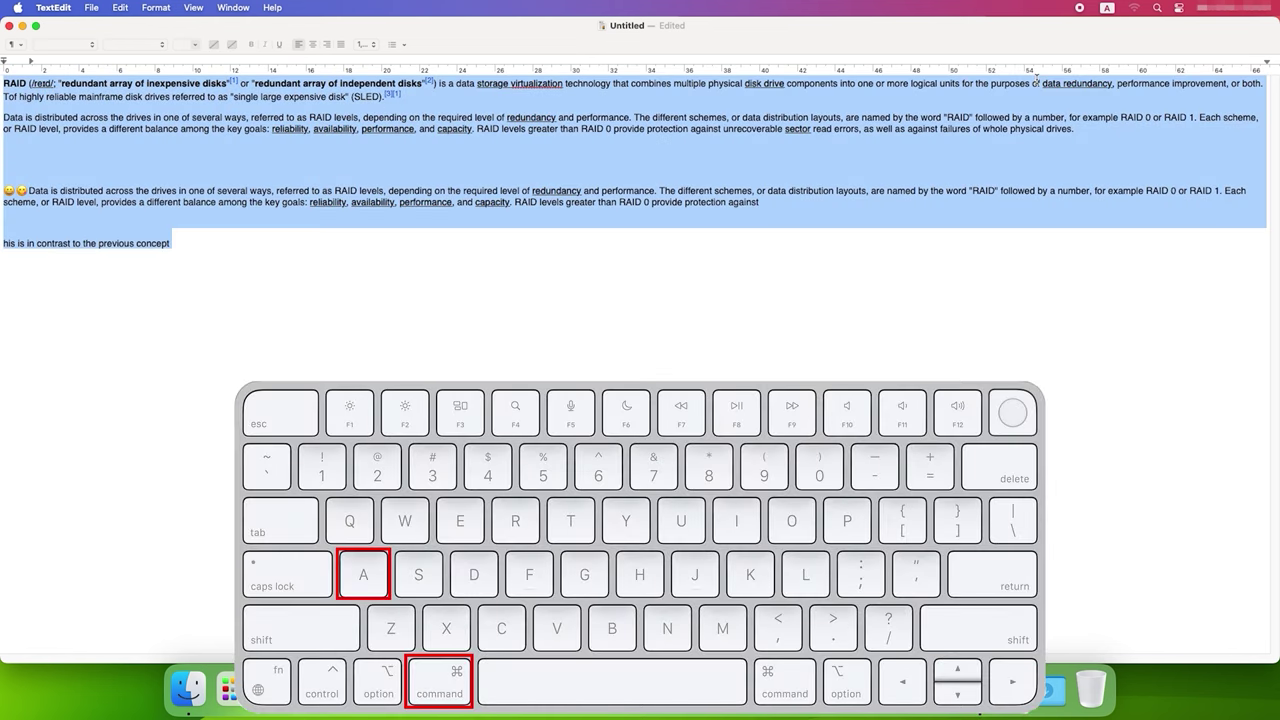
key("super+c")
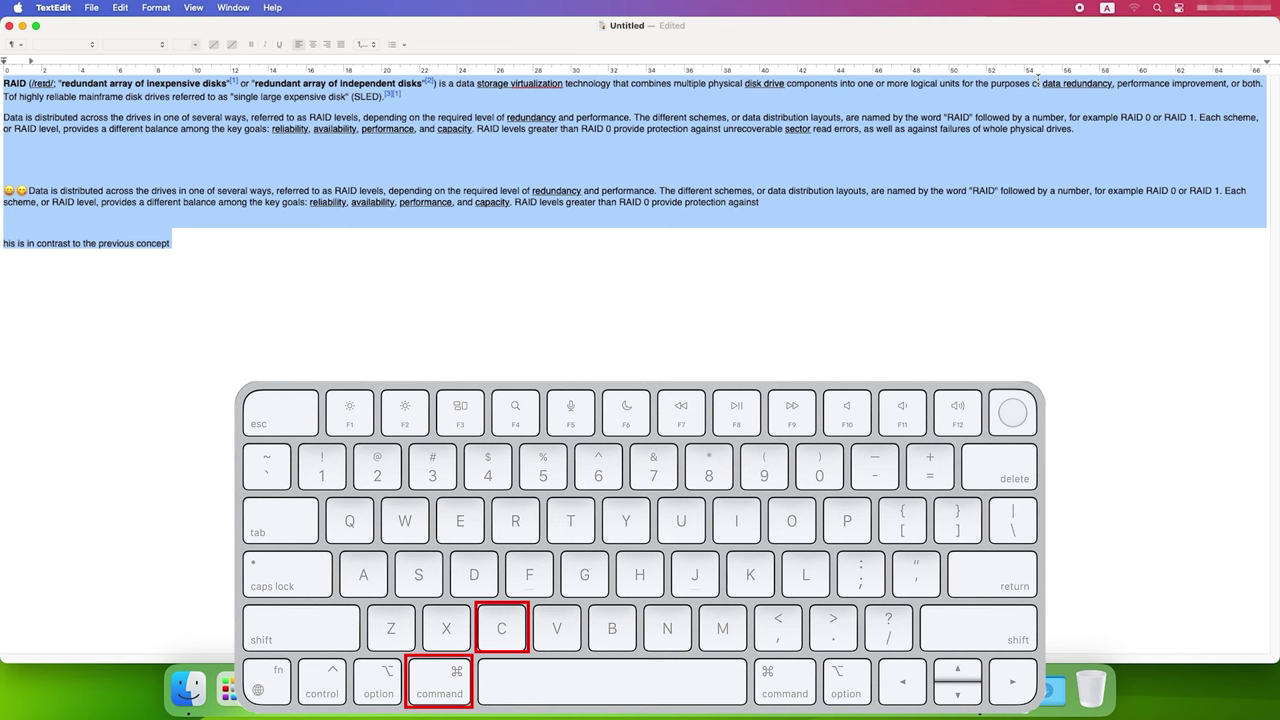
key("super+x")
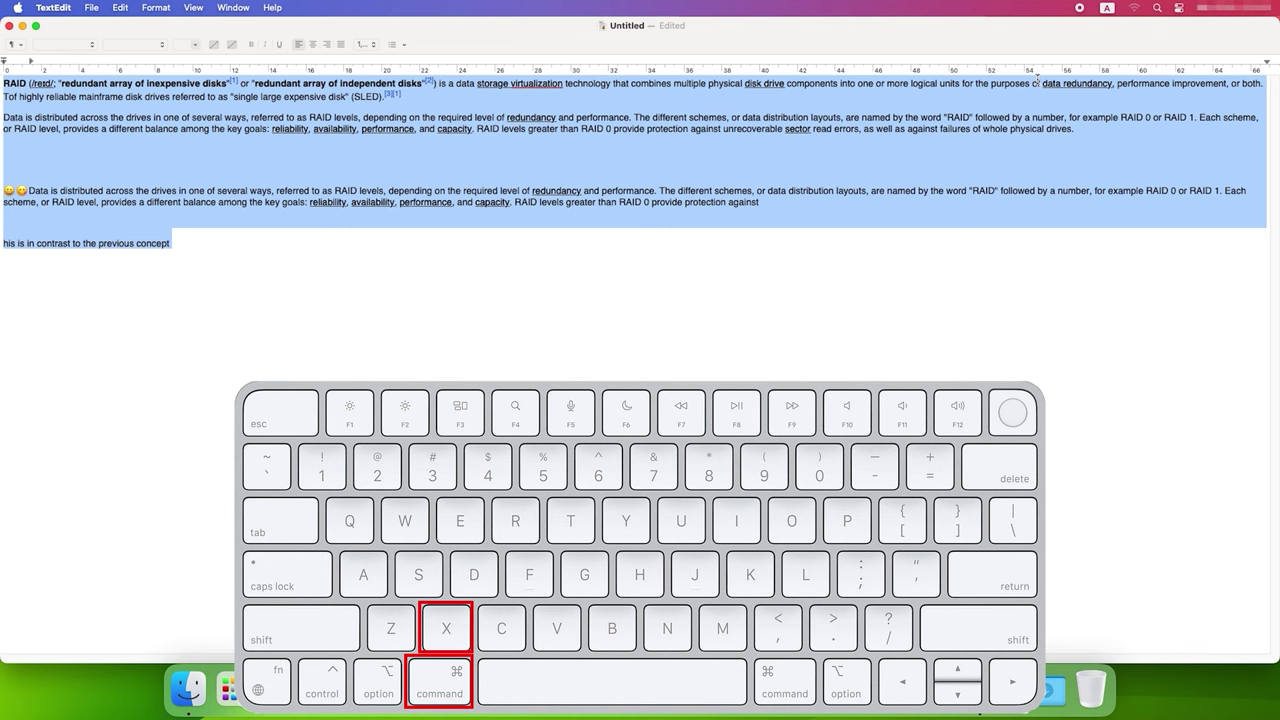
key("super+v")
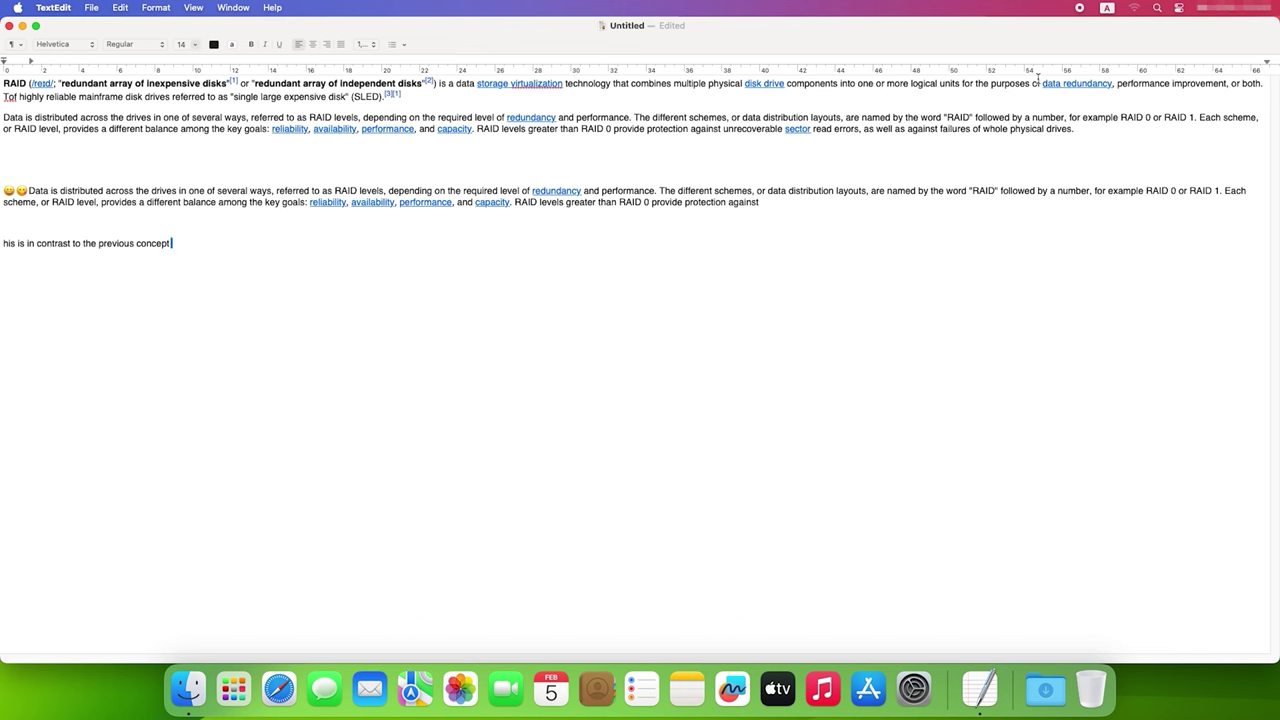
key("super+f")
left_click(91, 7)
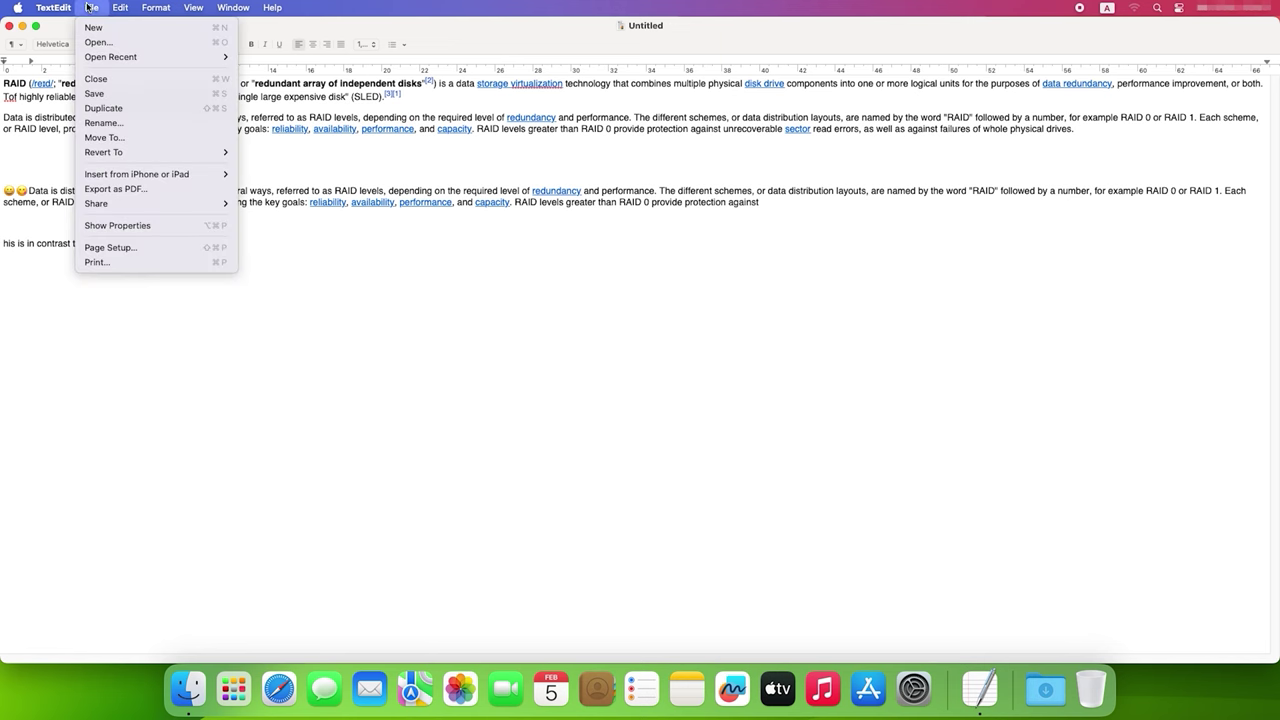
key("super+s")
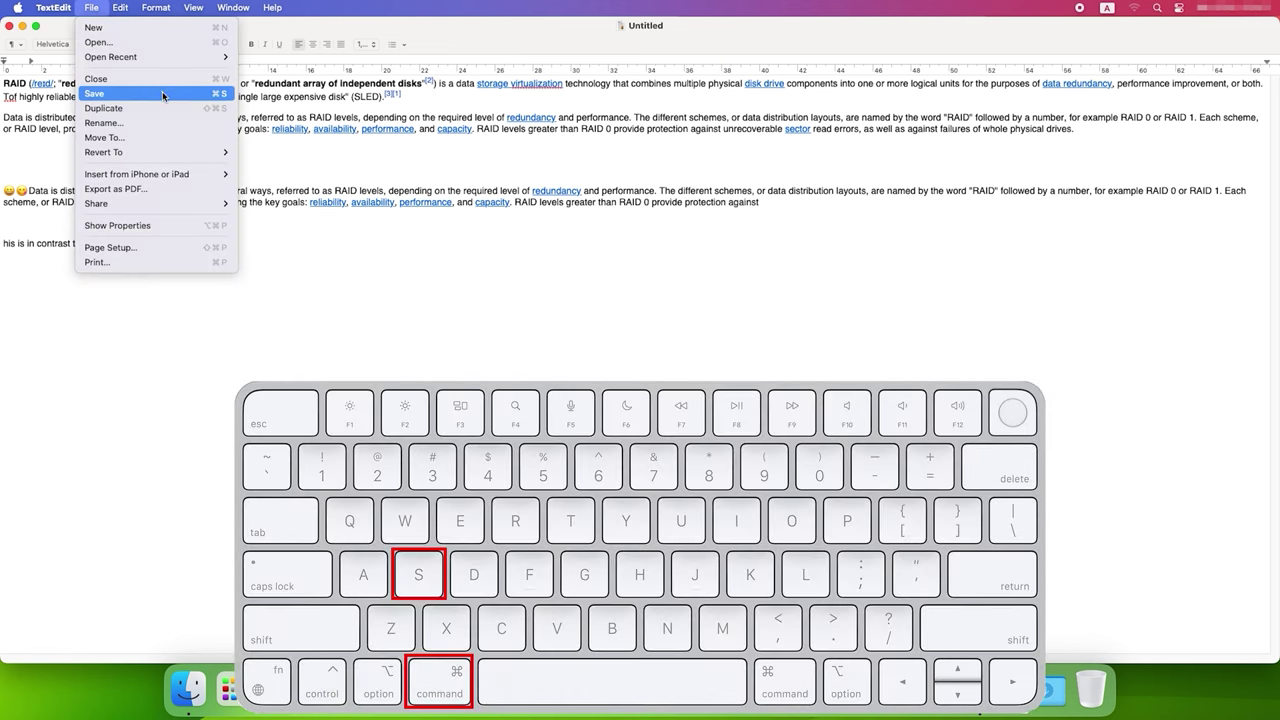
Step: Delete the last line, undo the deletion, then redo
left_click(339, 257)
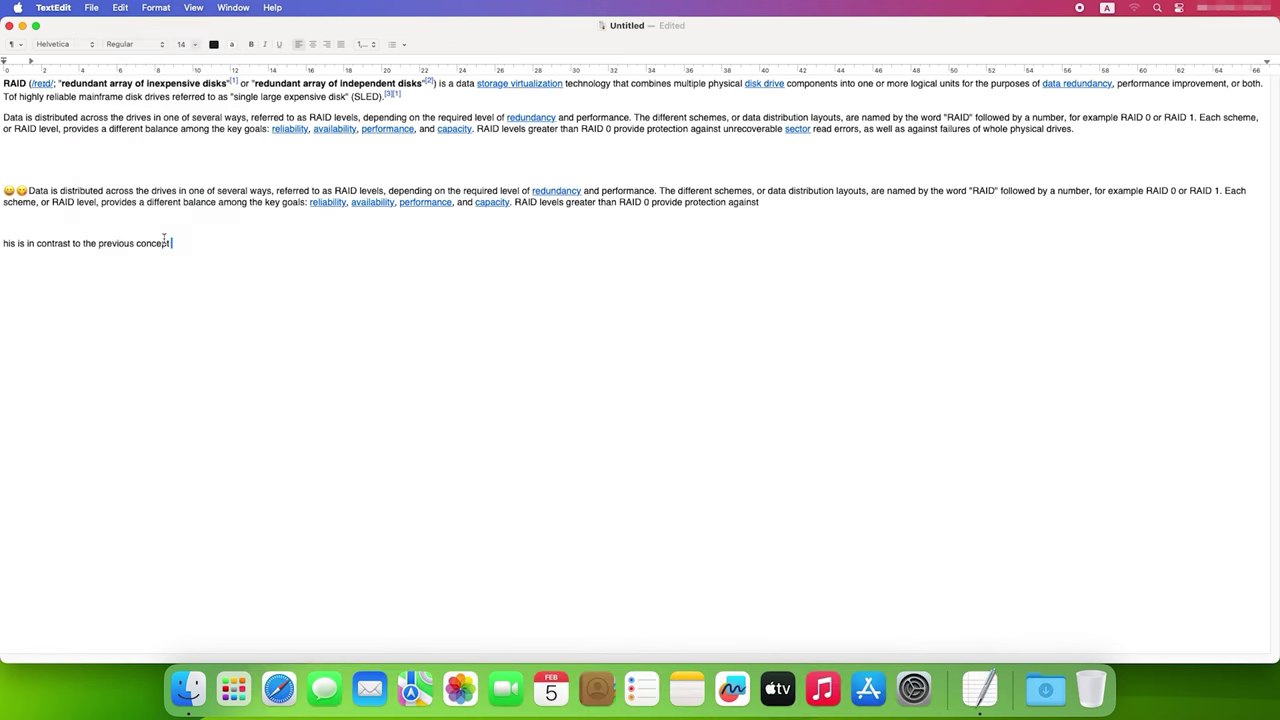
left_click_drag(180, 243, 1, 243)
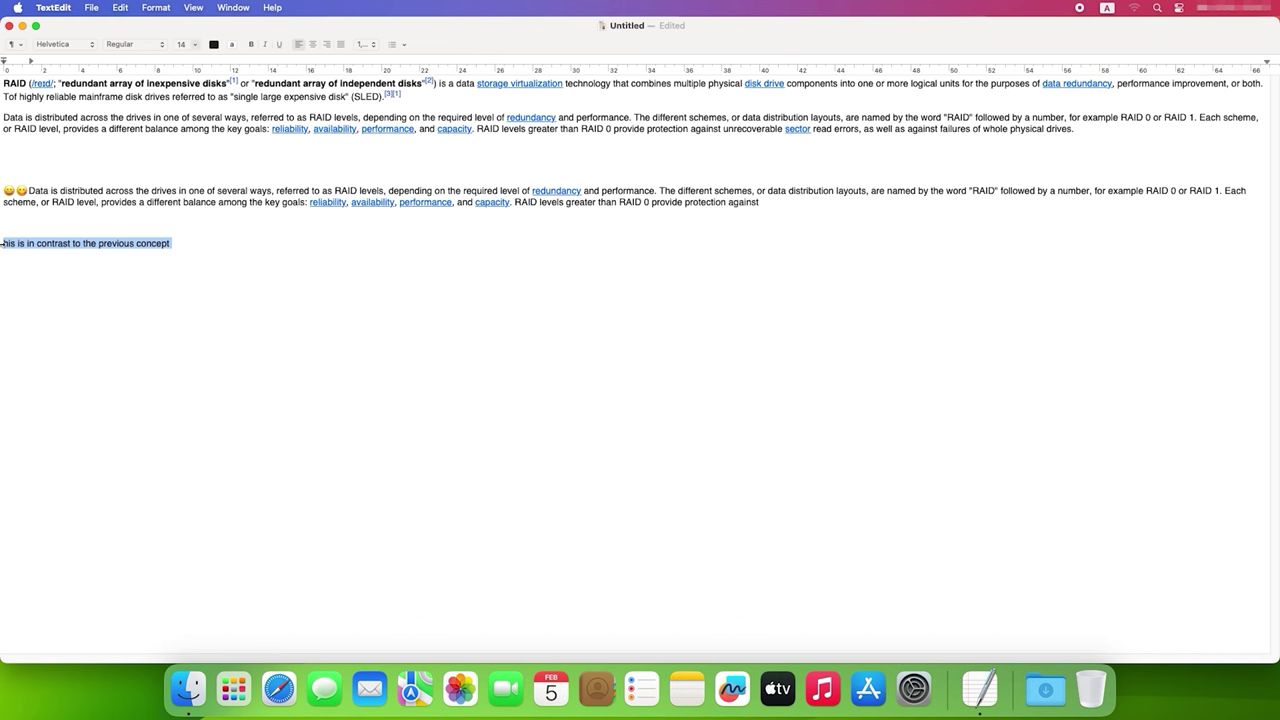
key("BackSpace")
key("cmd+z")
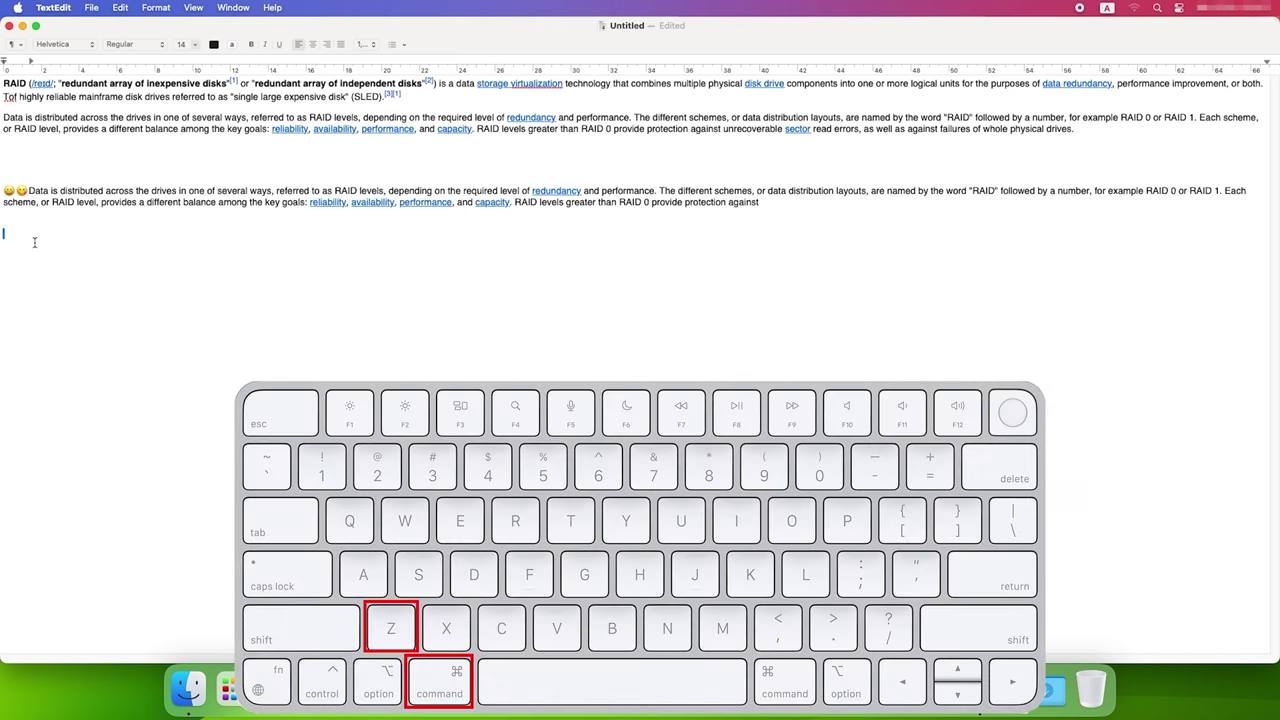
left_click(234, 258)
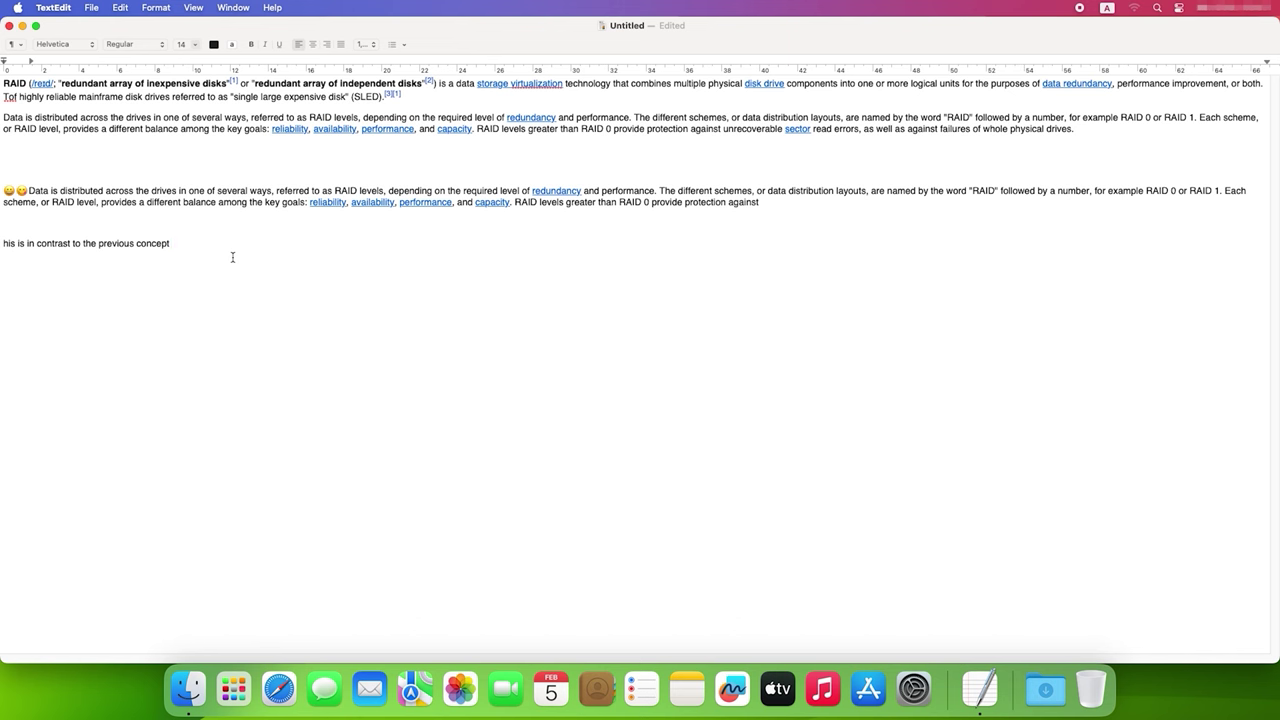
key("super+shift+z")
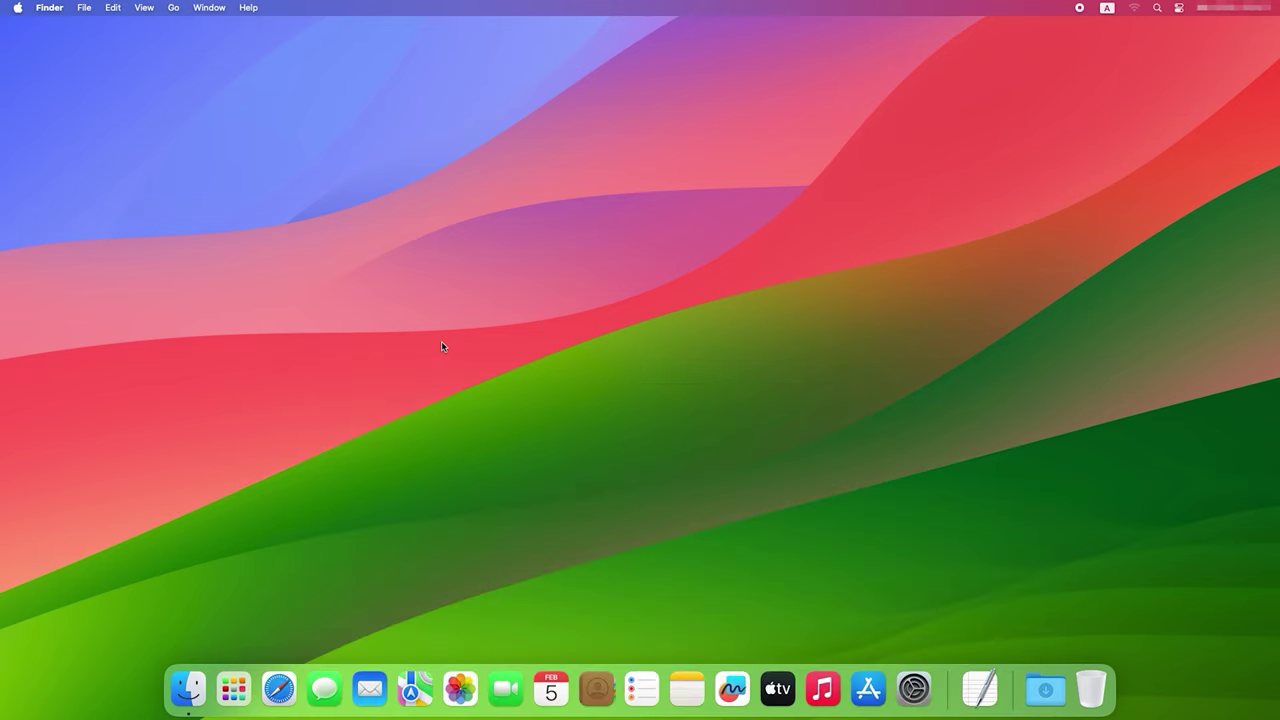
Step: Launch Music from a Spotlight search for 'musi', then open and close Finder Settings
key("super+space")
type("musi")
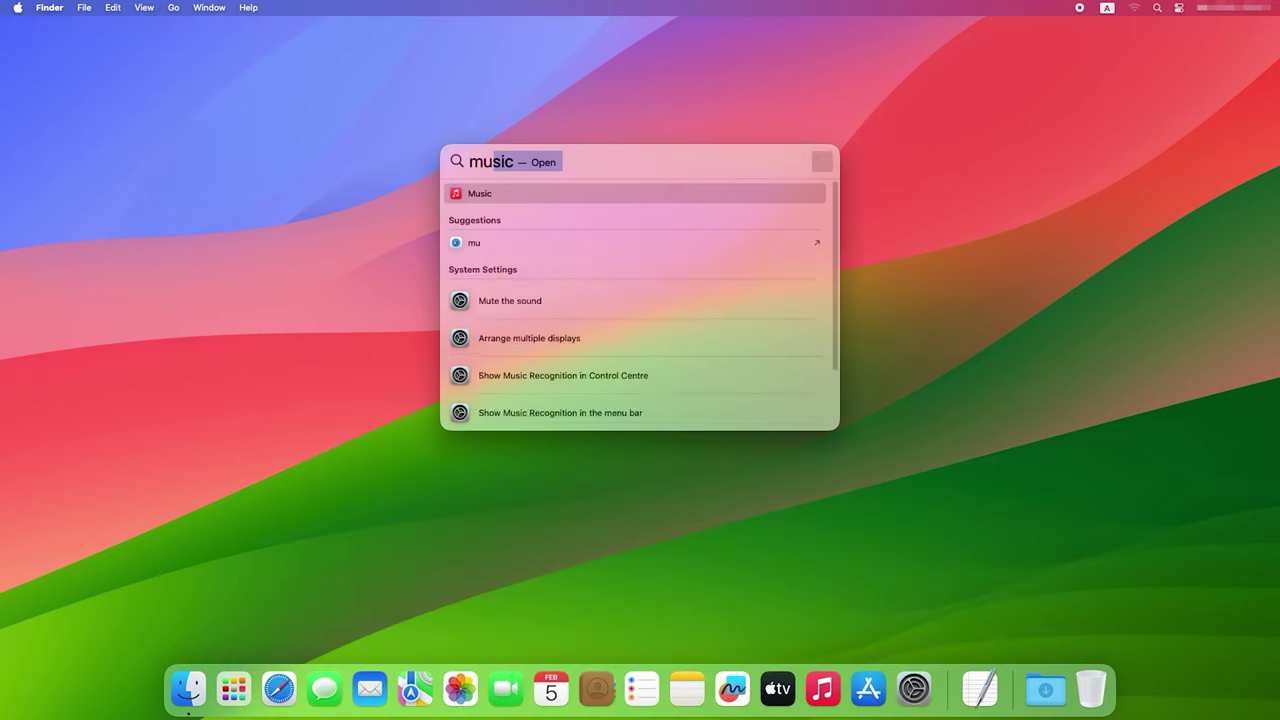
left_click(515, 193)
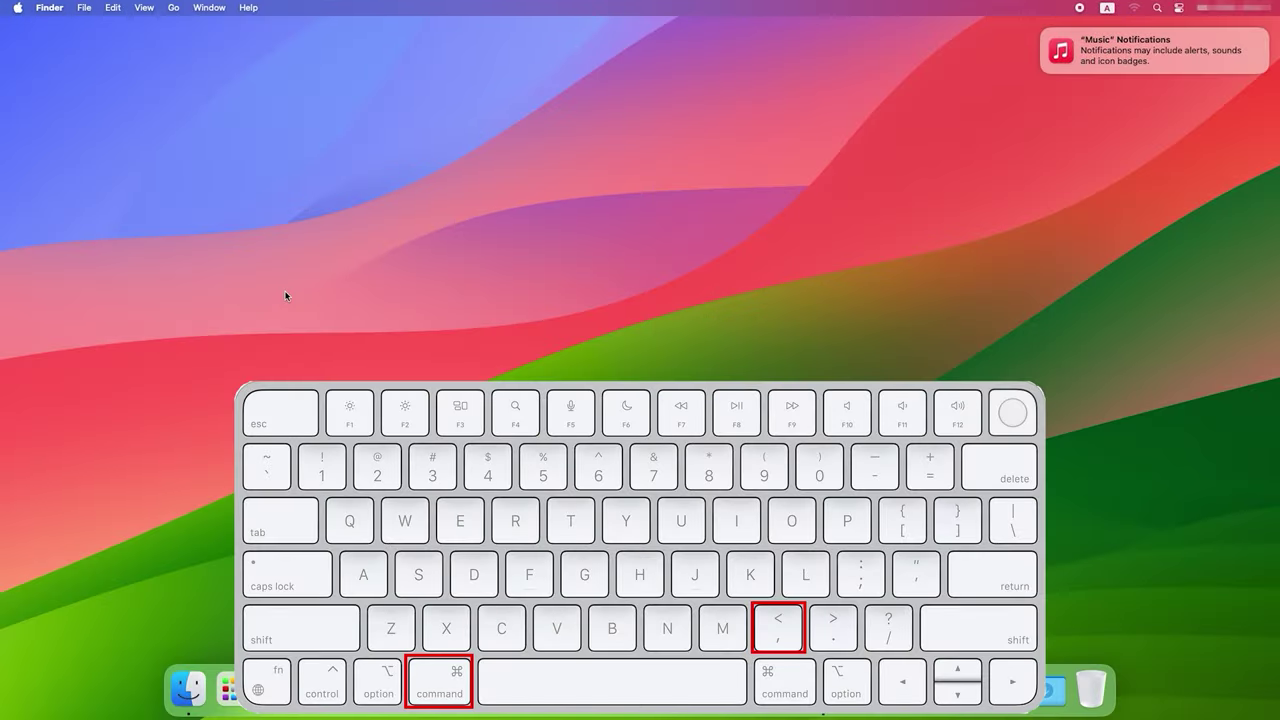
key("super+comma")
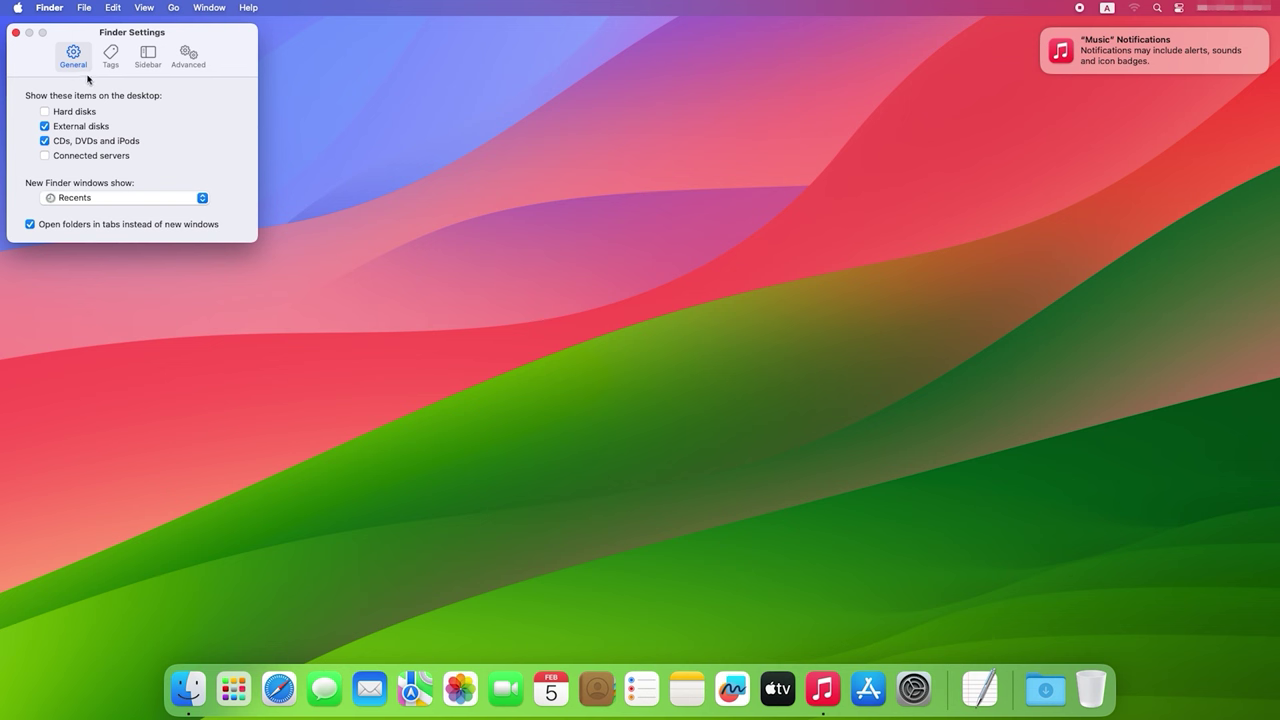
left_click(16, 34)
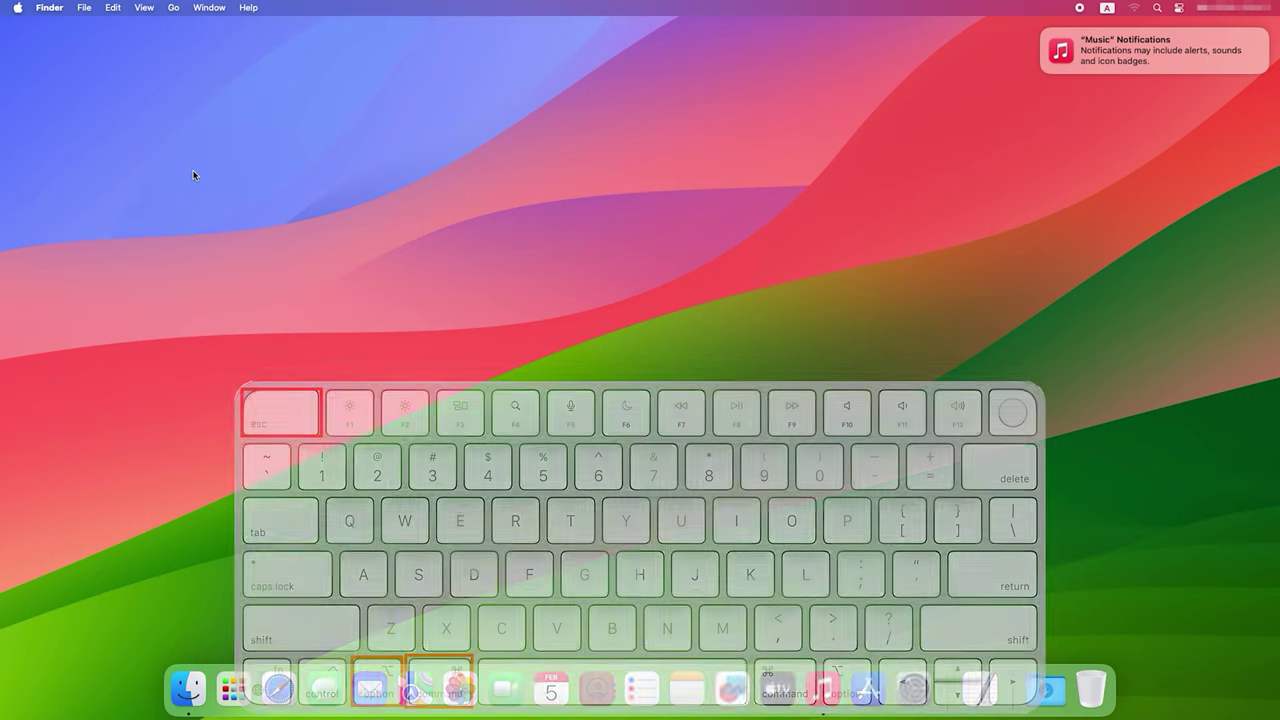
Step: Force quit Music from the Force Quit Applications window
key("super+alt+Escape")
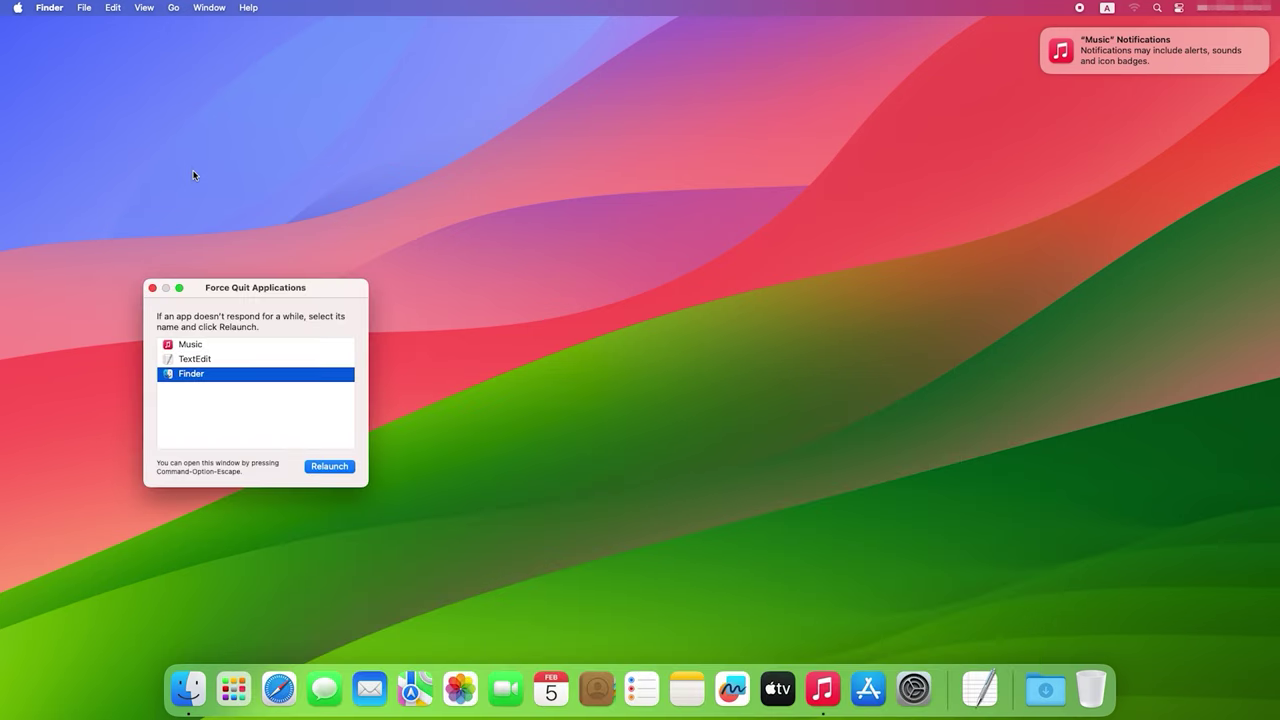
left_click(197, 346)
left_click(200, 362)
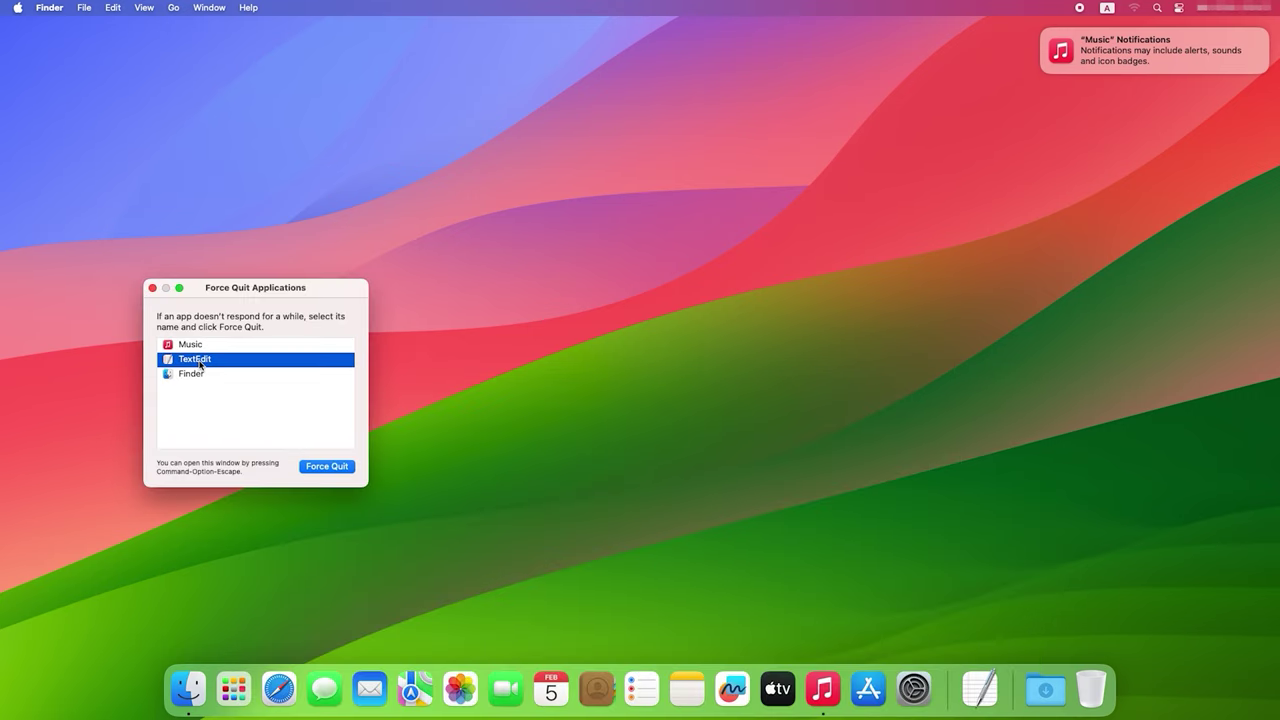
left_click(198, 348)
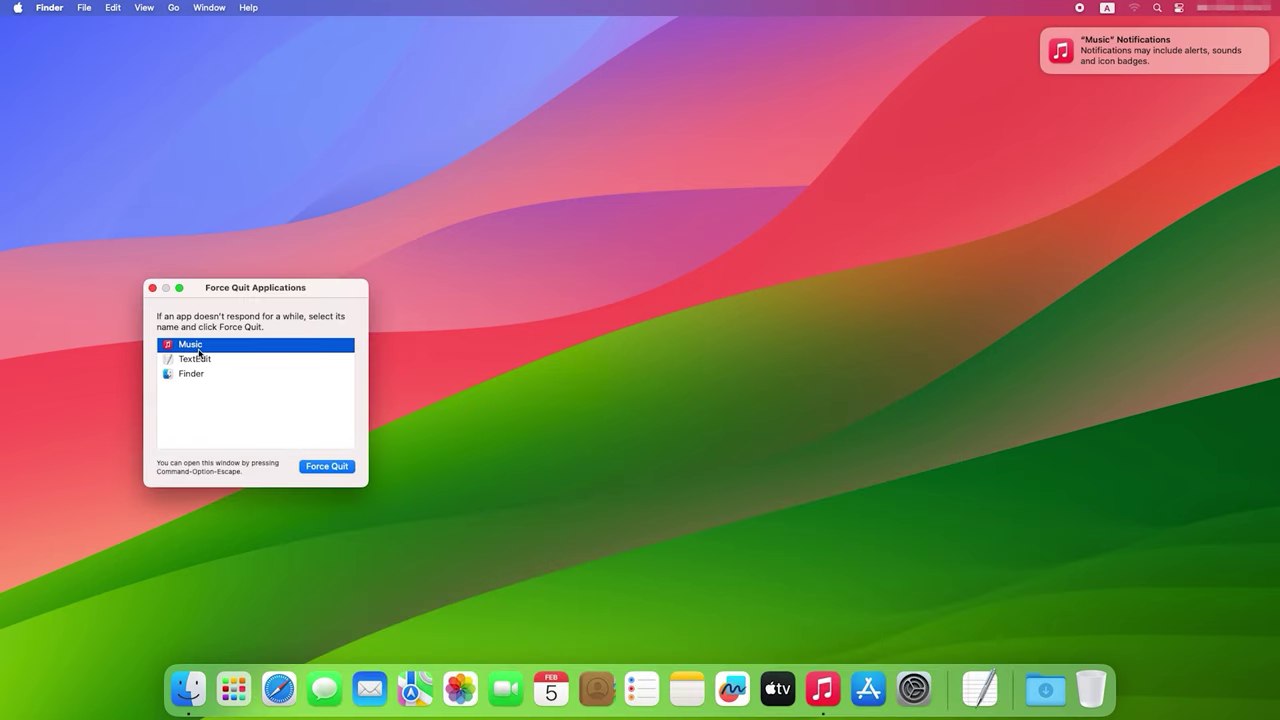
left_click(318, 470)
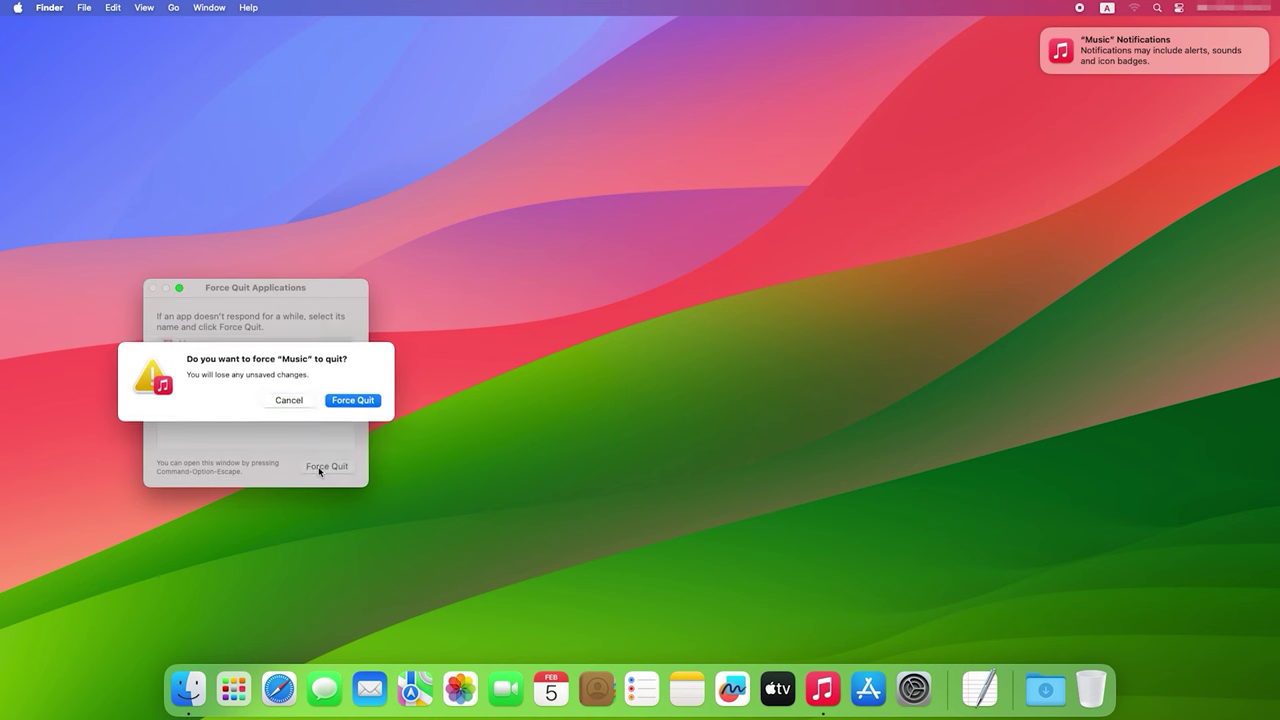
left_click(356, 405)
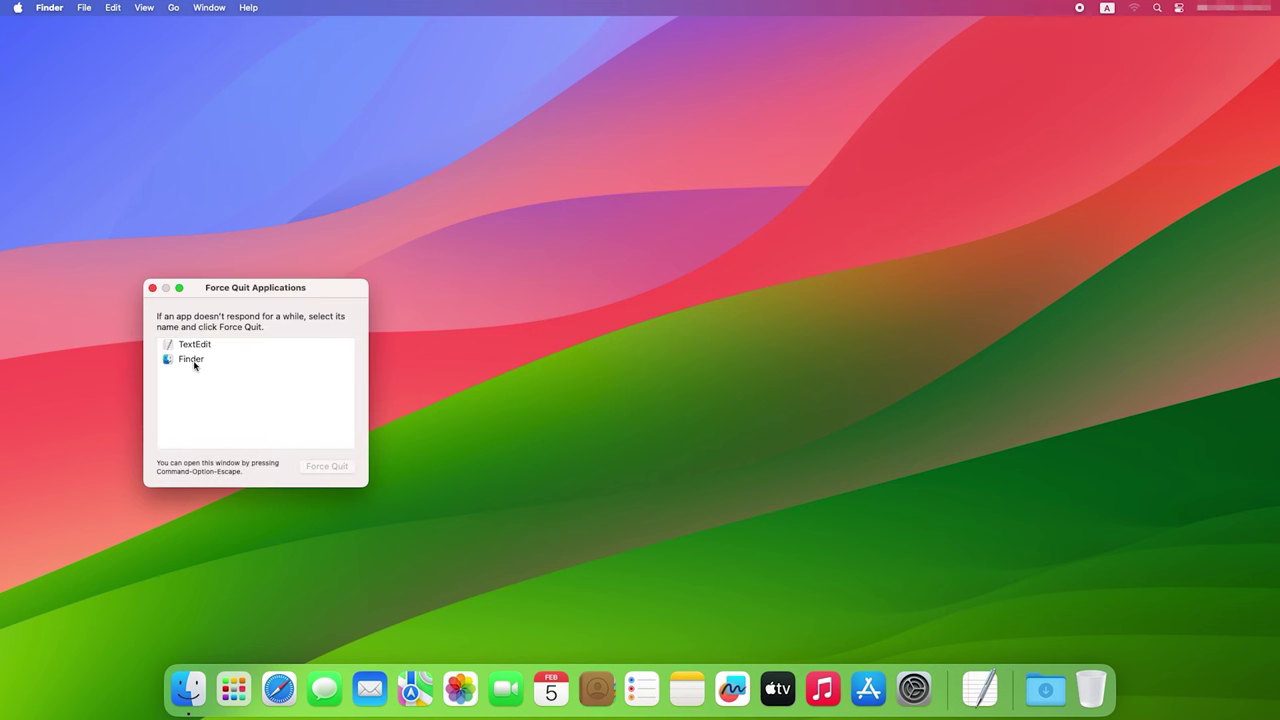
Step: Relaunch Finder and confirm
left_click(194, 363)
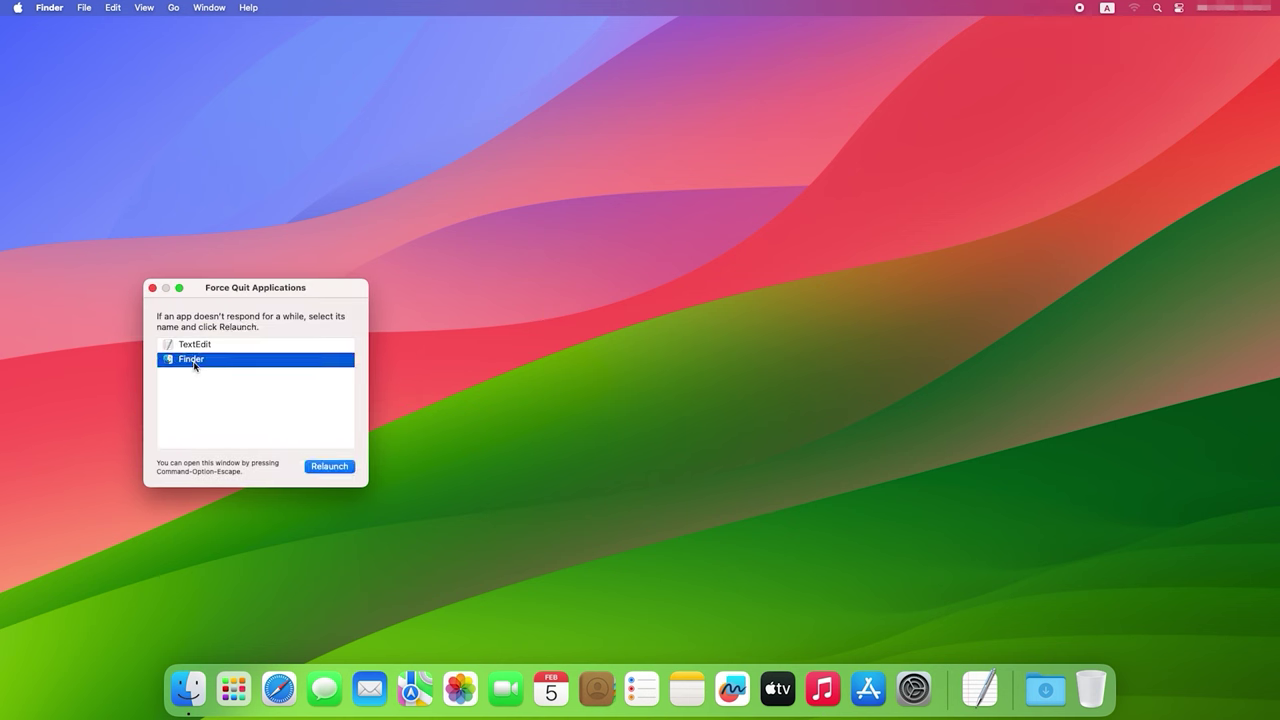
left_click(335, 470)
left_click(355, 403)
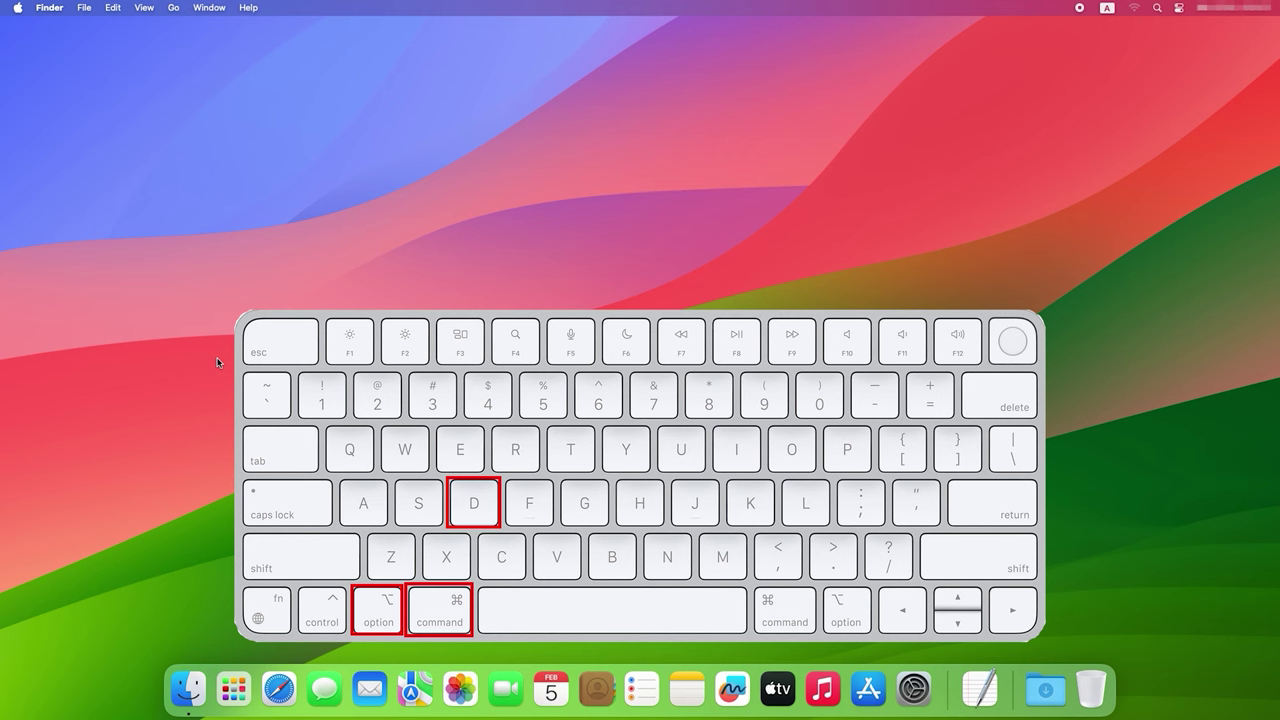
key("alt+super+d")
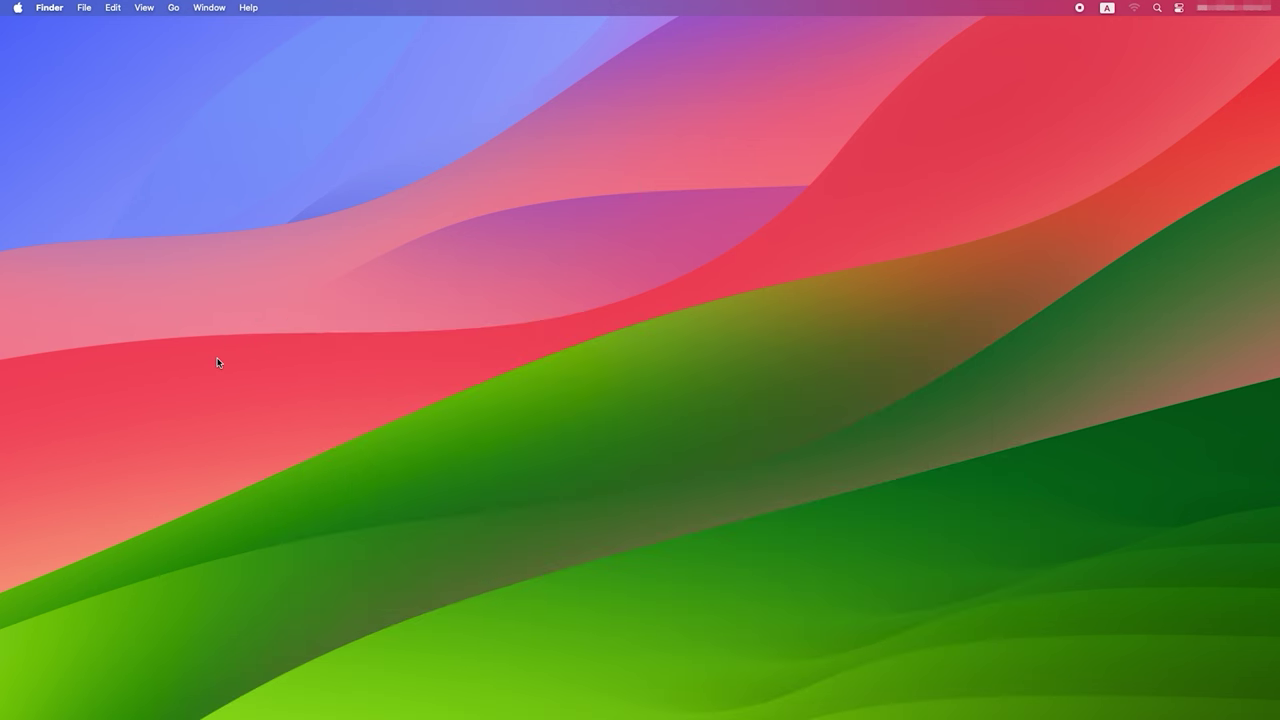
key("alt+super+d")
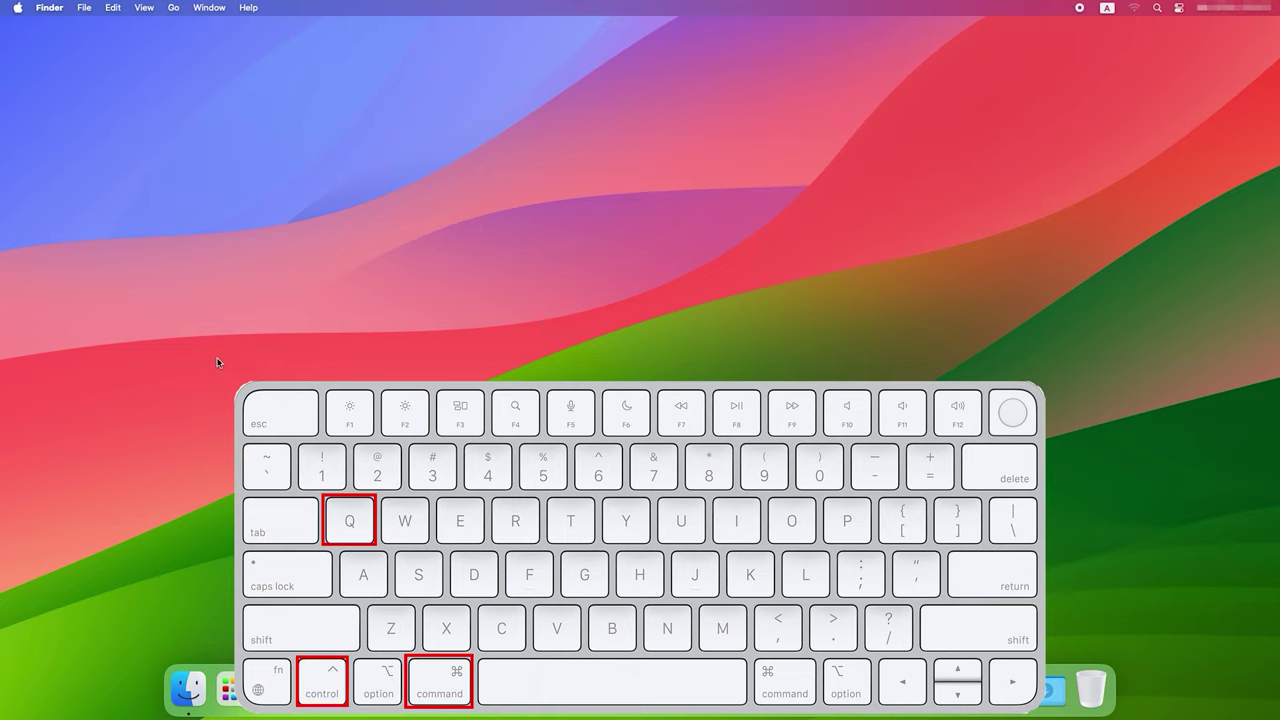
key("ctrl+super+q")
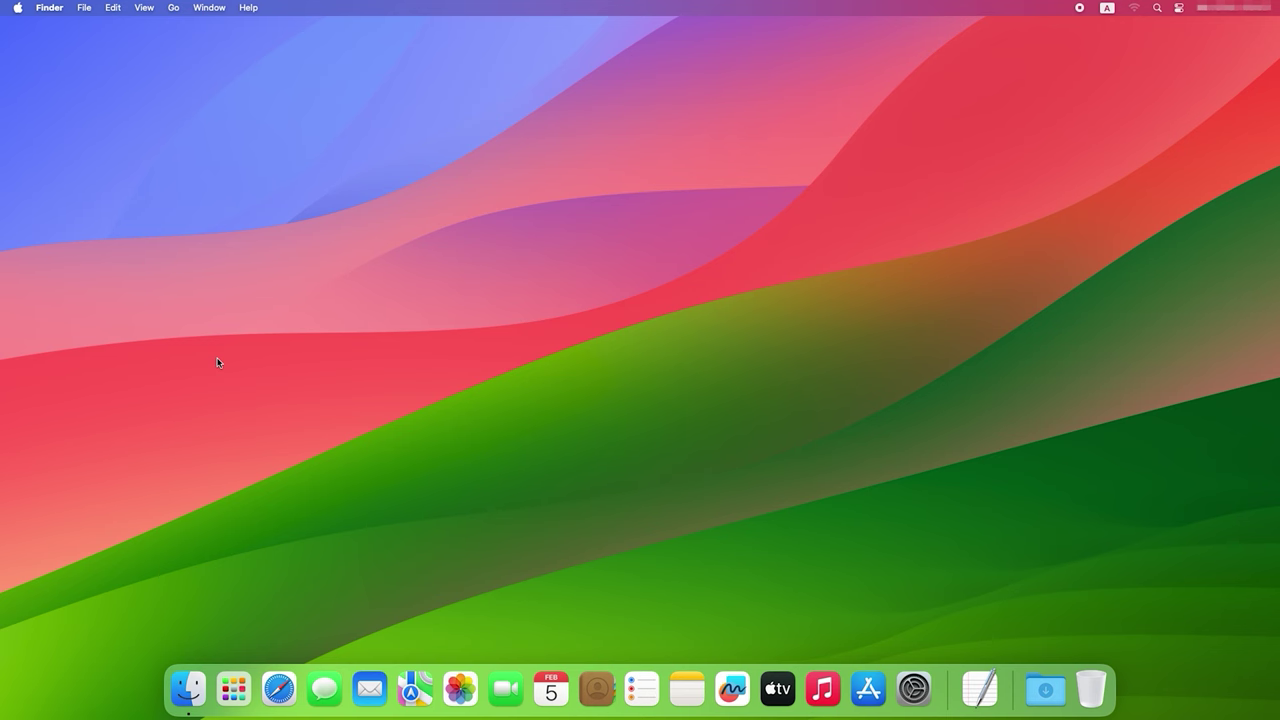
Step: Open two Finder windows, go to Documents, add an untitled folder, trash it, then undo
key("super+n")
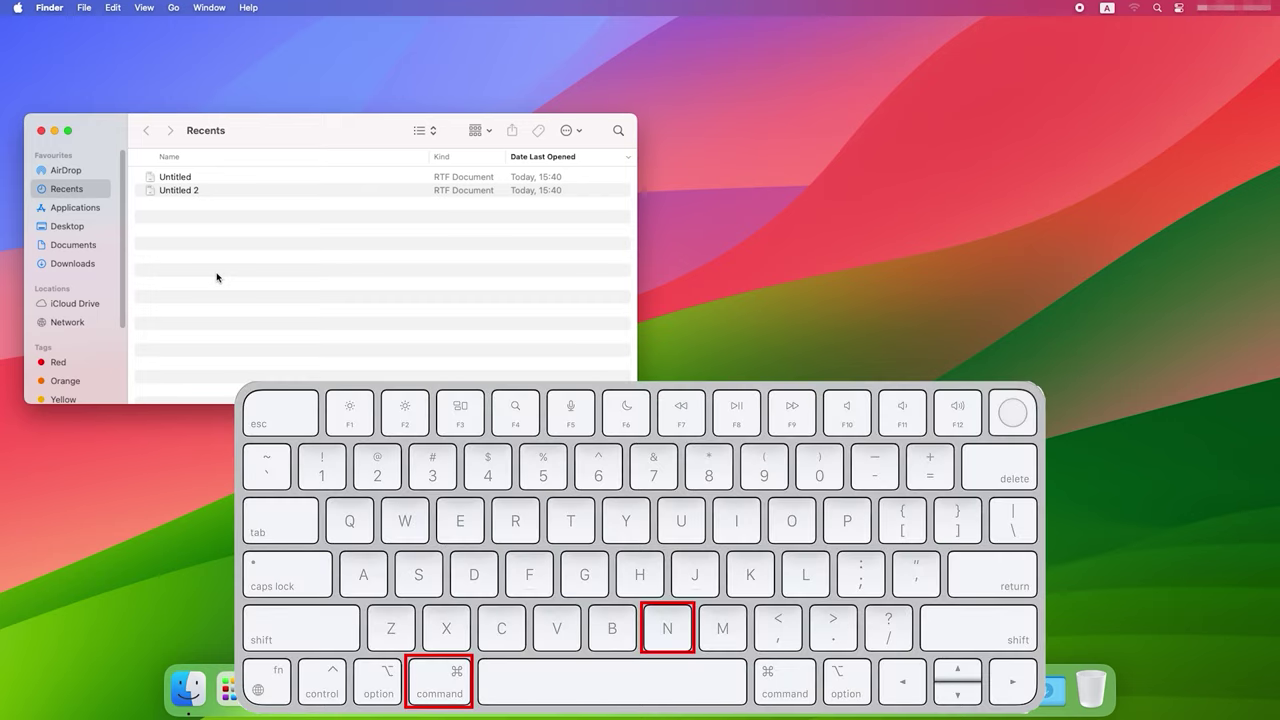
key("super+n")
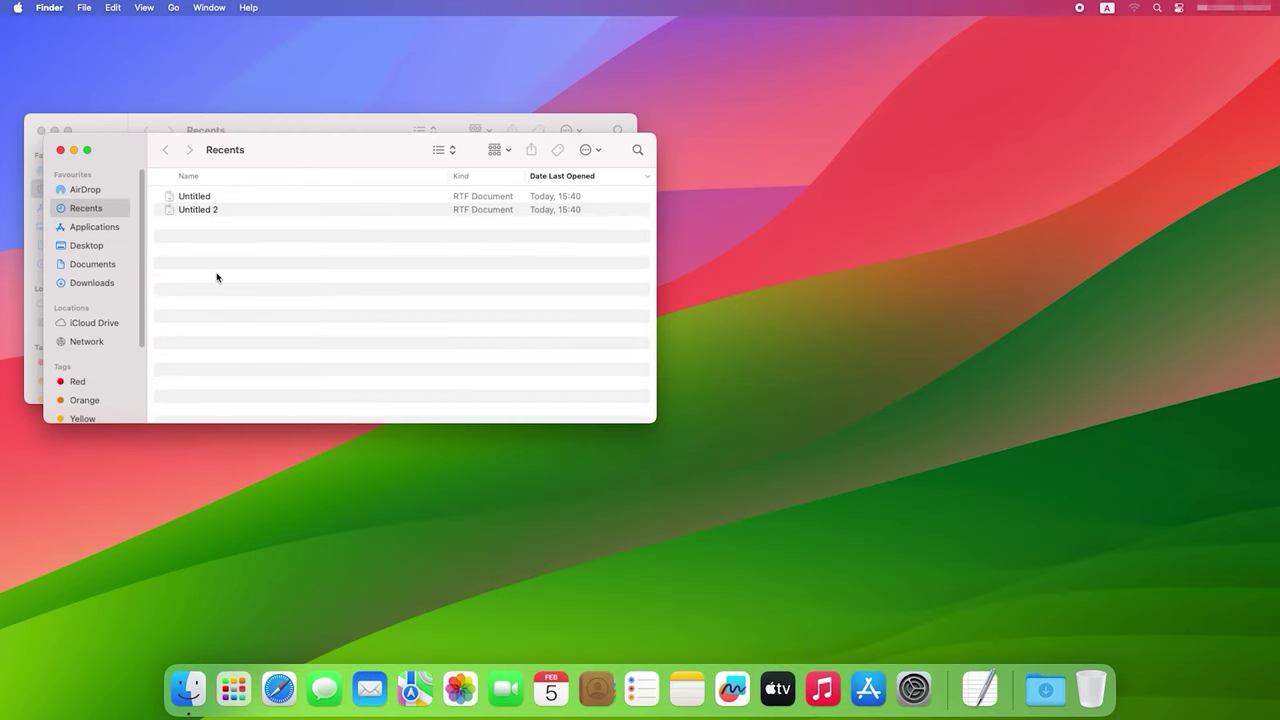
key("shift+super+o")
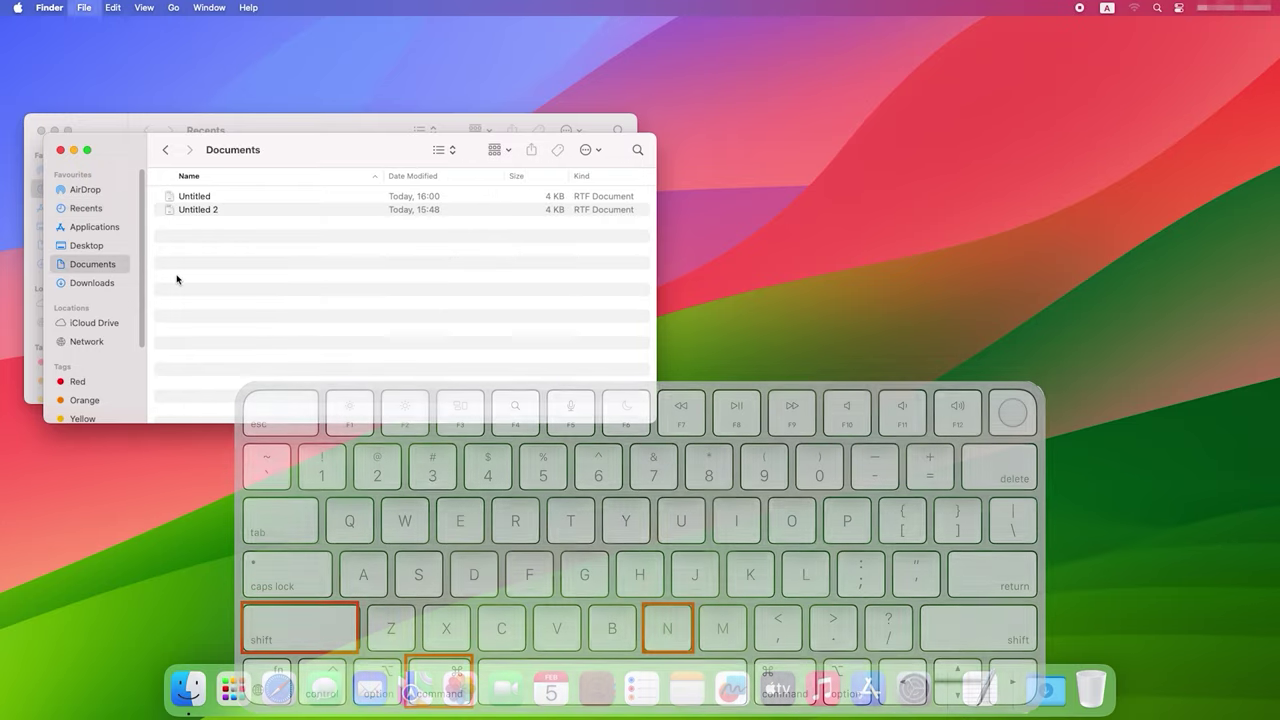
key("shift+super+n")
key("super+BackSpace")
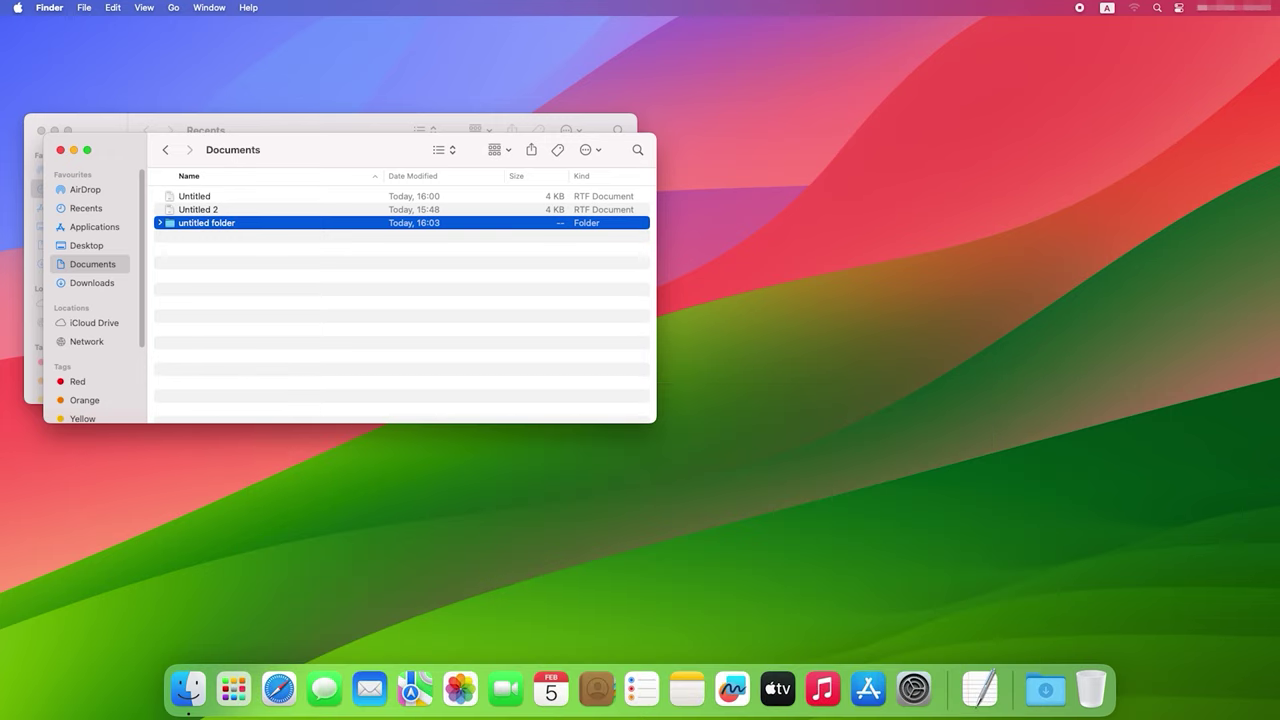
key("super+z")
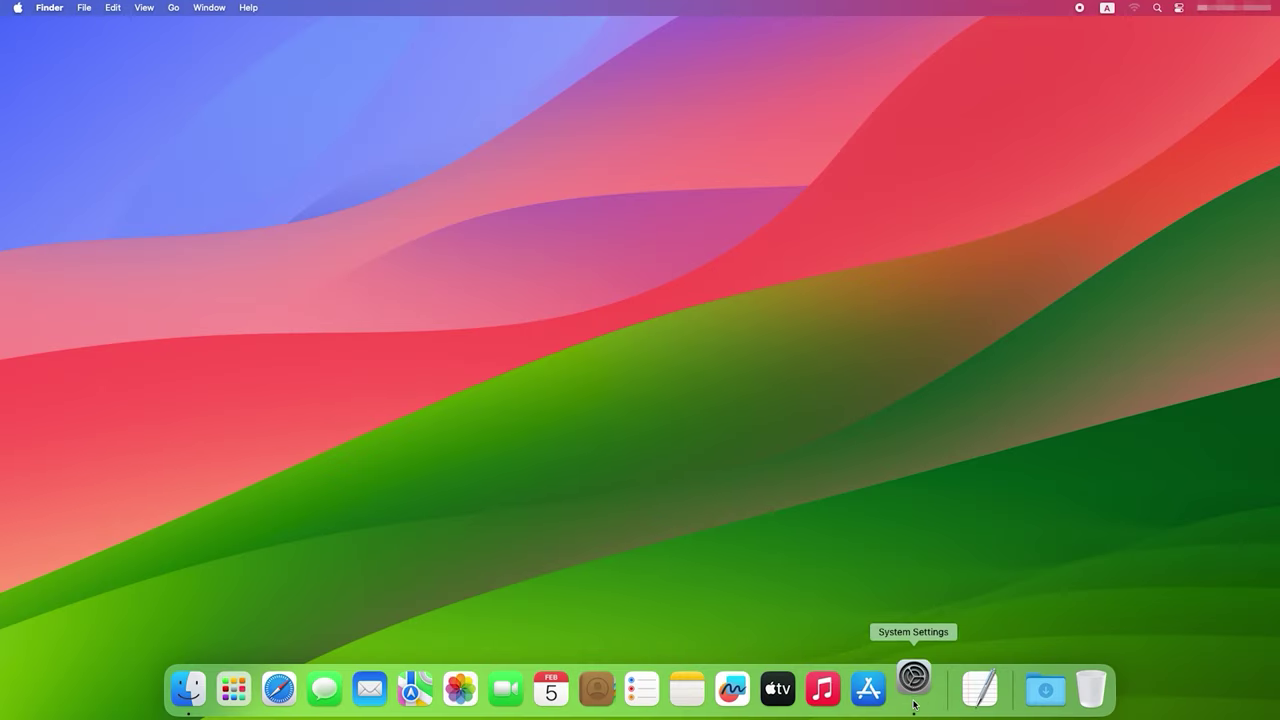
Step: Go to the App Shortcuts category of Keyboard Shortcuts in System Settings
left_click(913, 704)
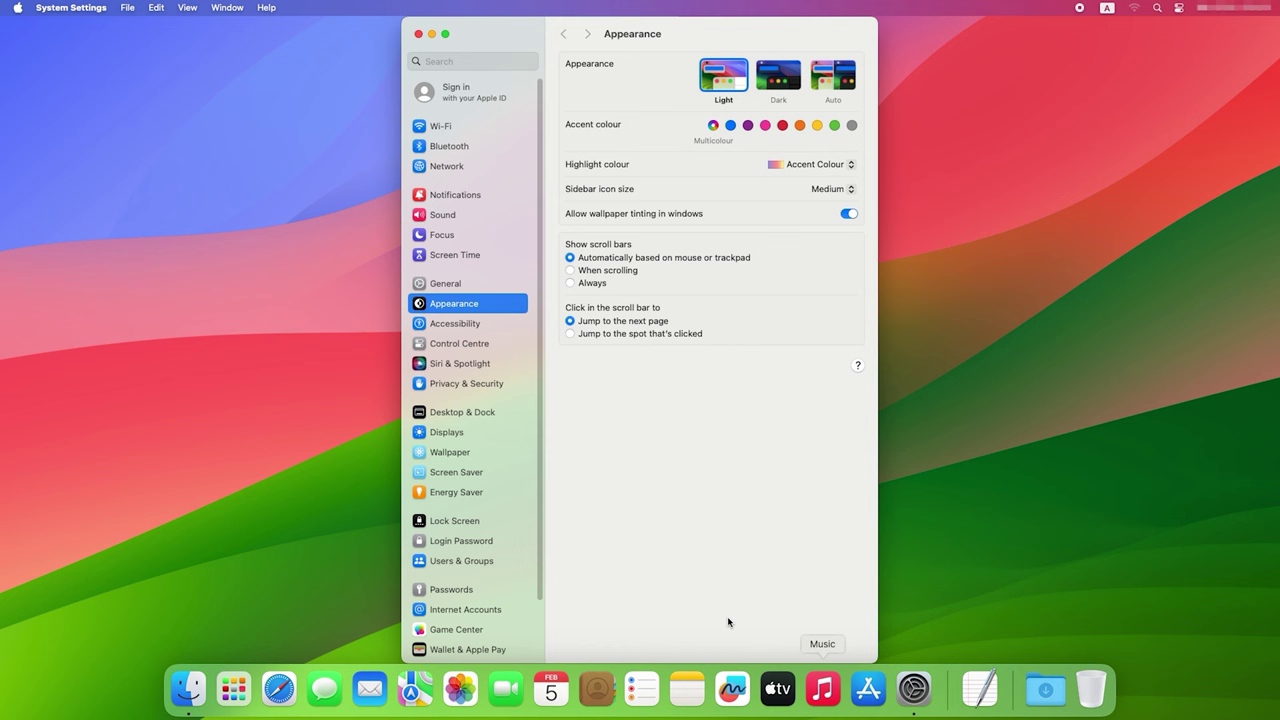
scroll(497, 508, "down", 3)
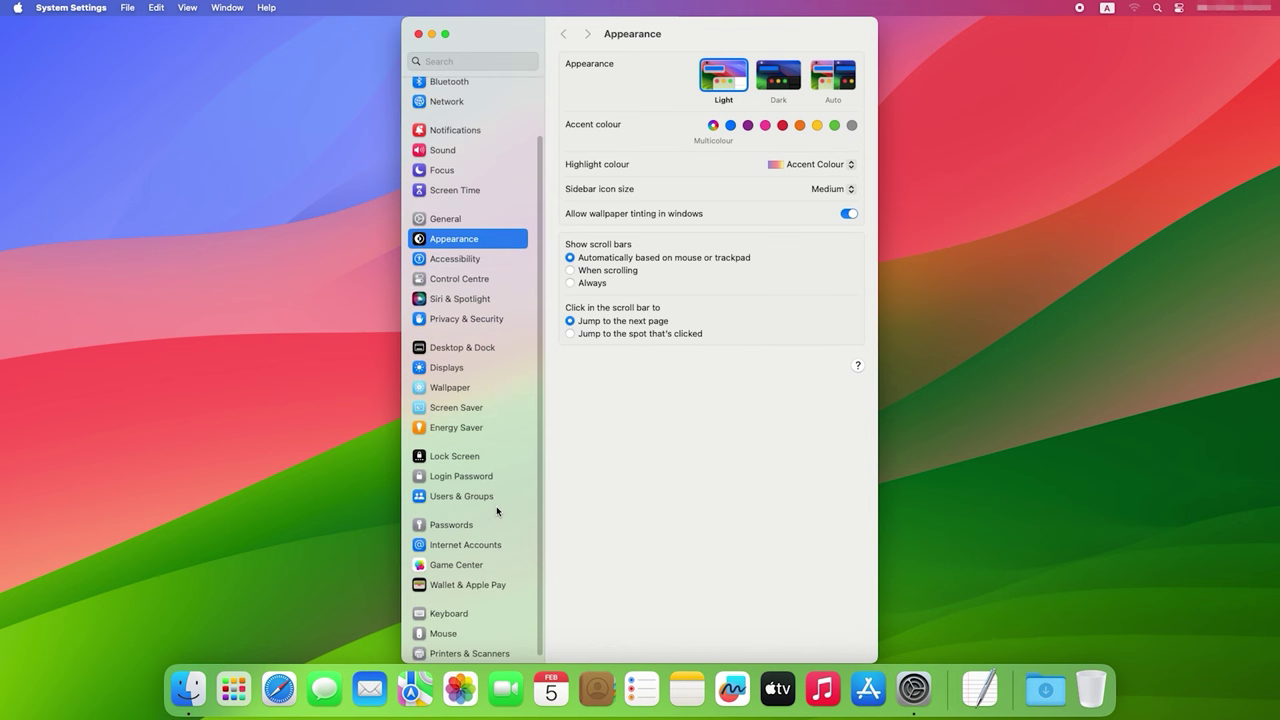
left_click(461, 613)
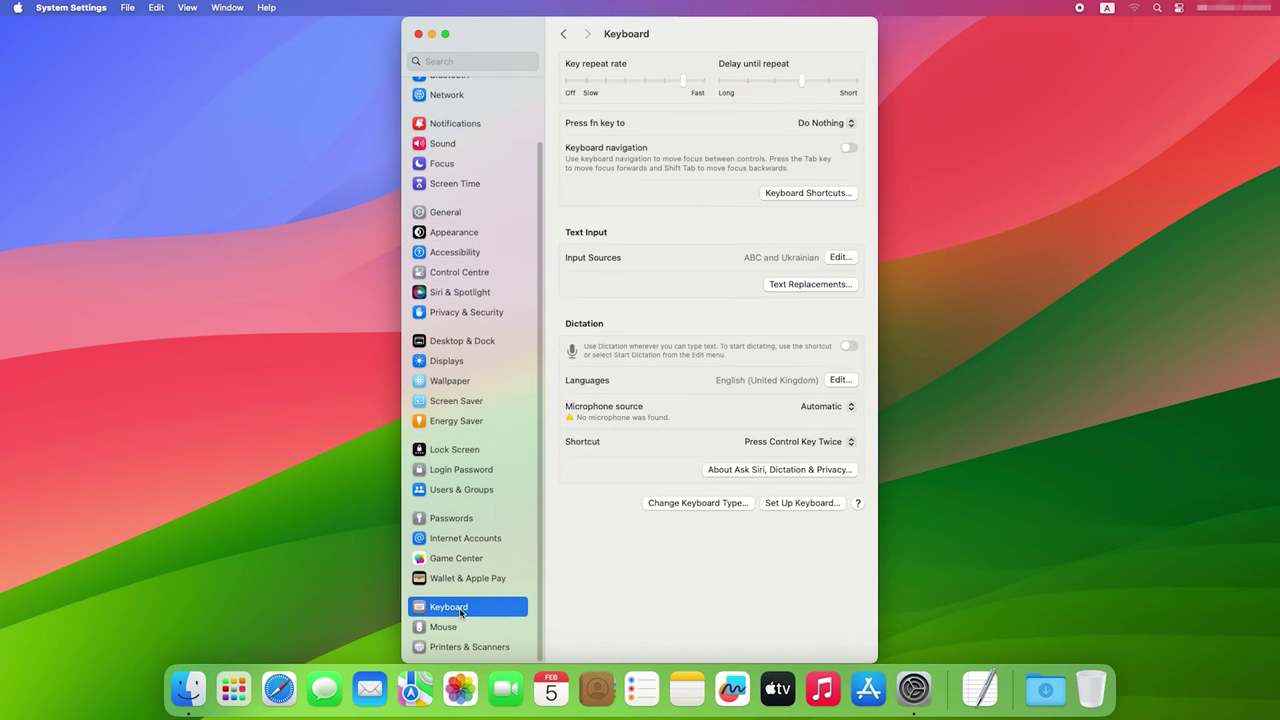
left_click(824, 196)
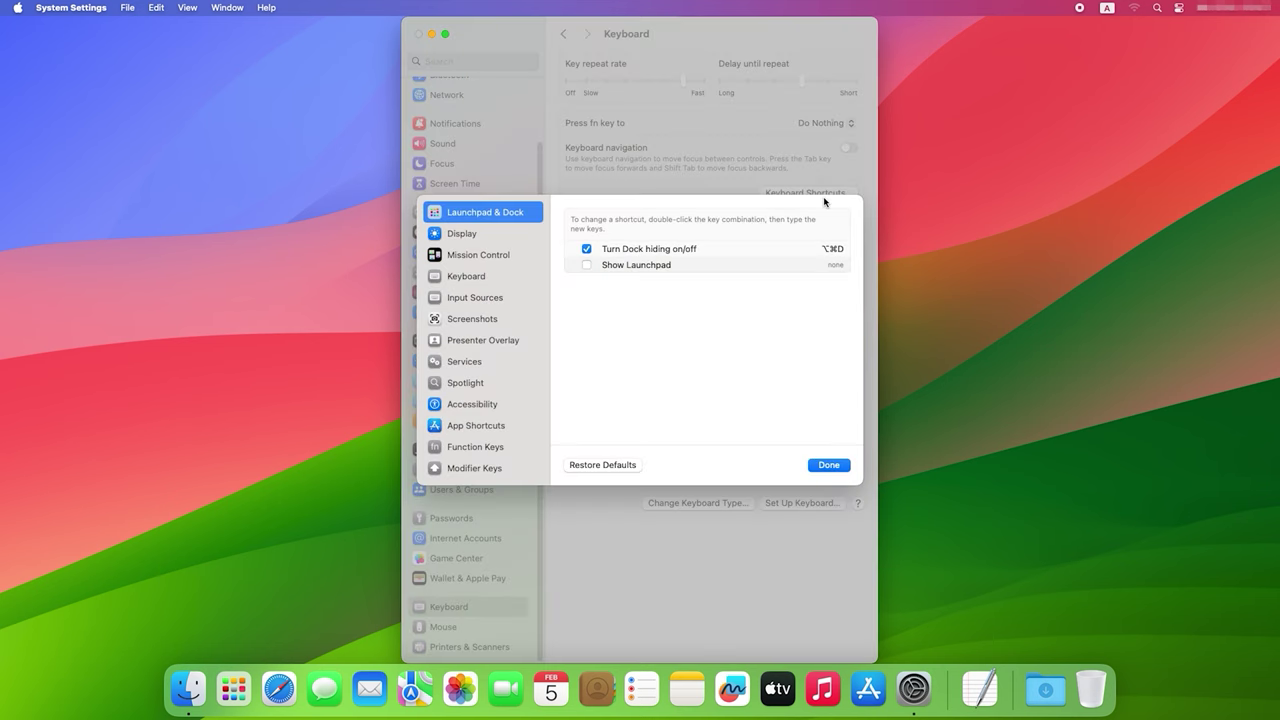
left_click(478, 430)
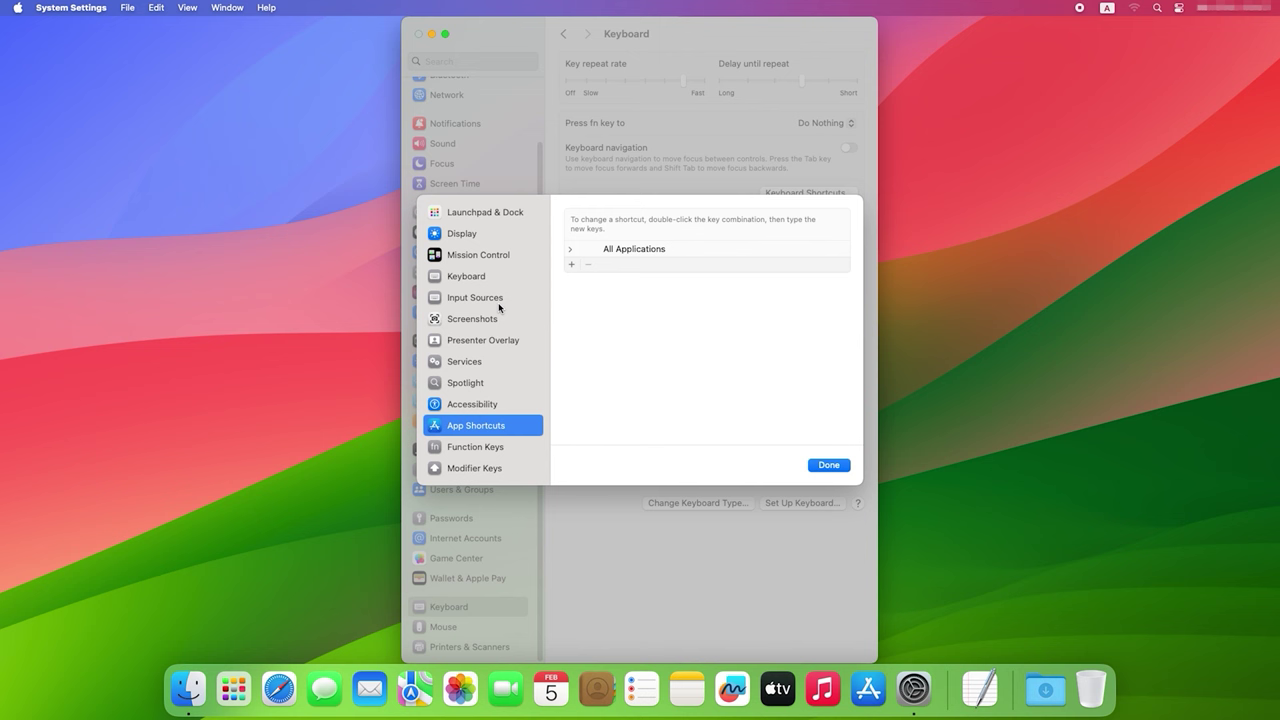
Step: Add a Books shortcut for menu title '1' using Control+Option+Command+Z
left_click(576, 267)
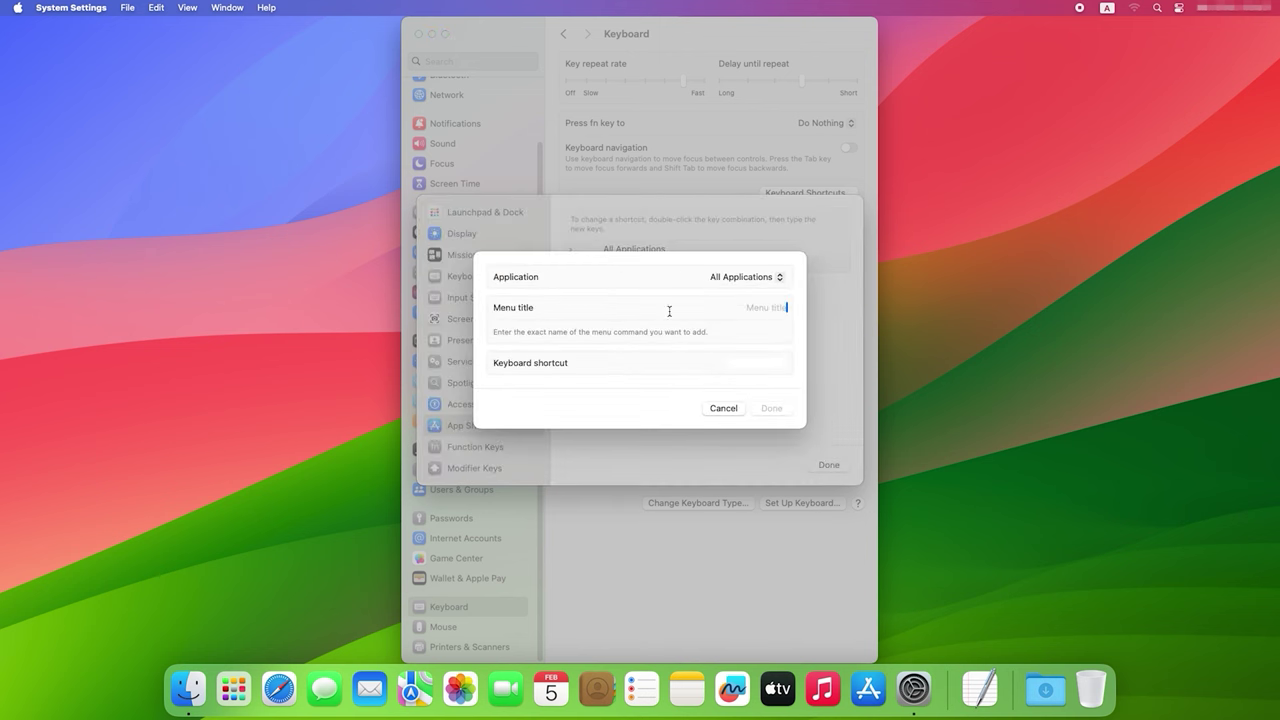
left_click(782, 287)
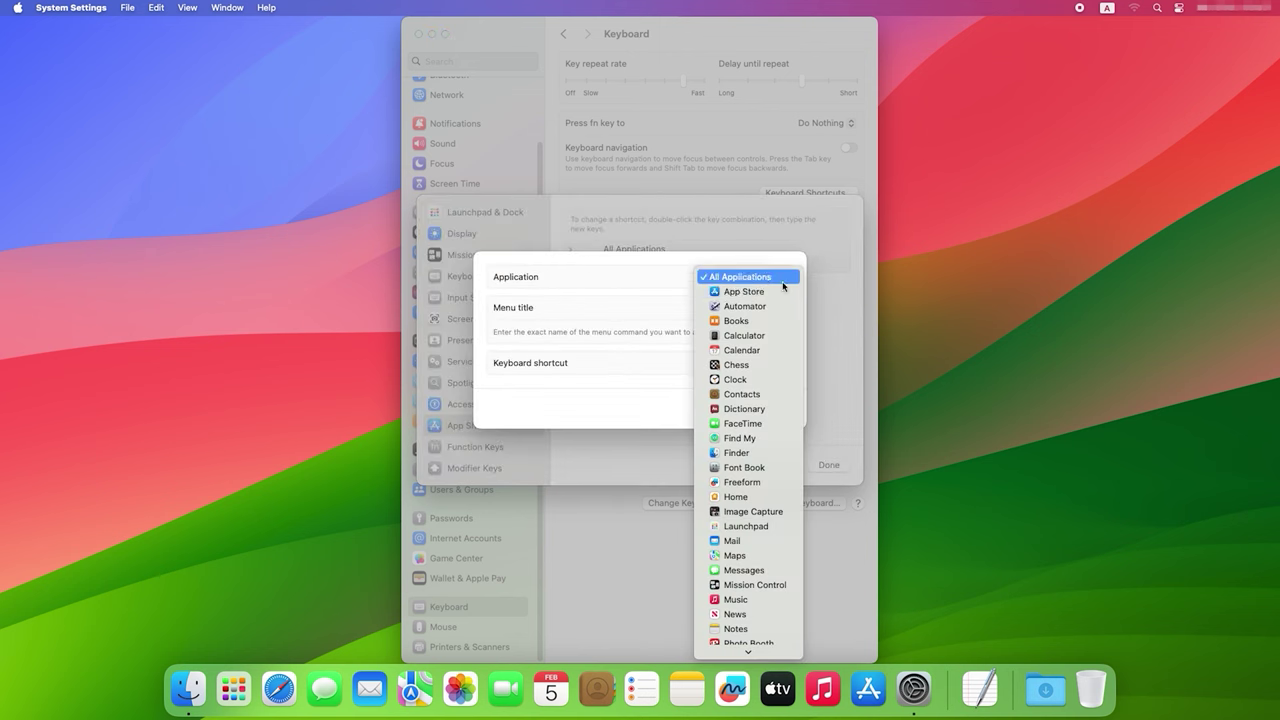
left_click(754, 320)
left_click(776, 307)
type("1")
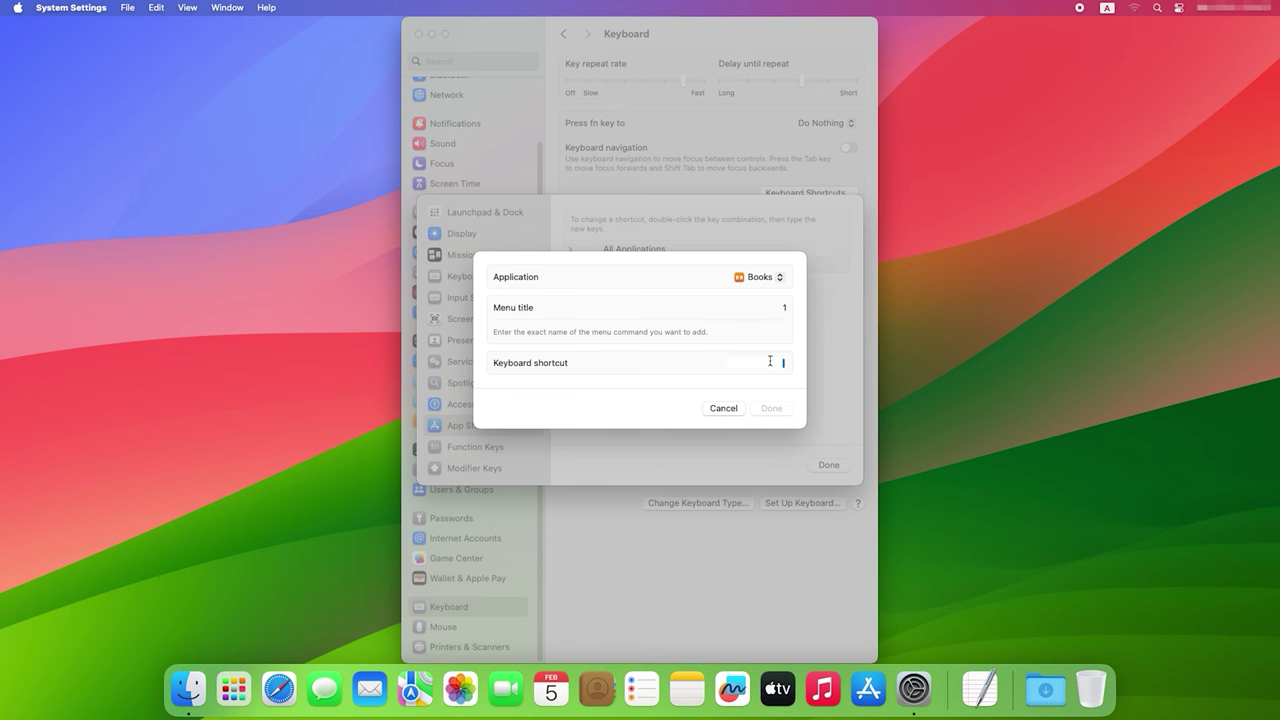
key("ctrl+alt+super+z")
left_click(771, 408)
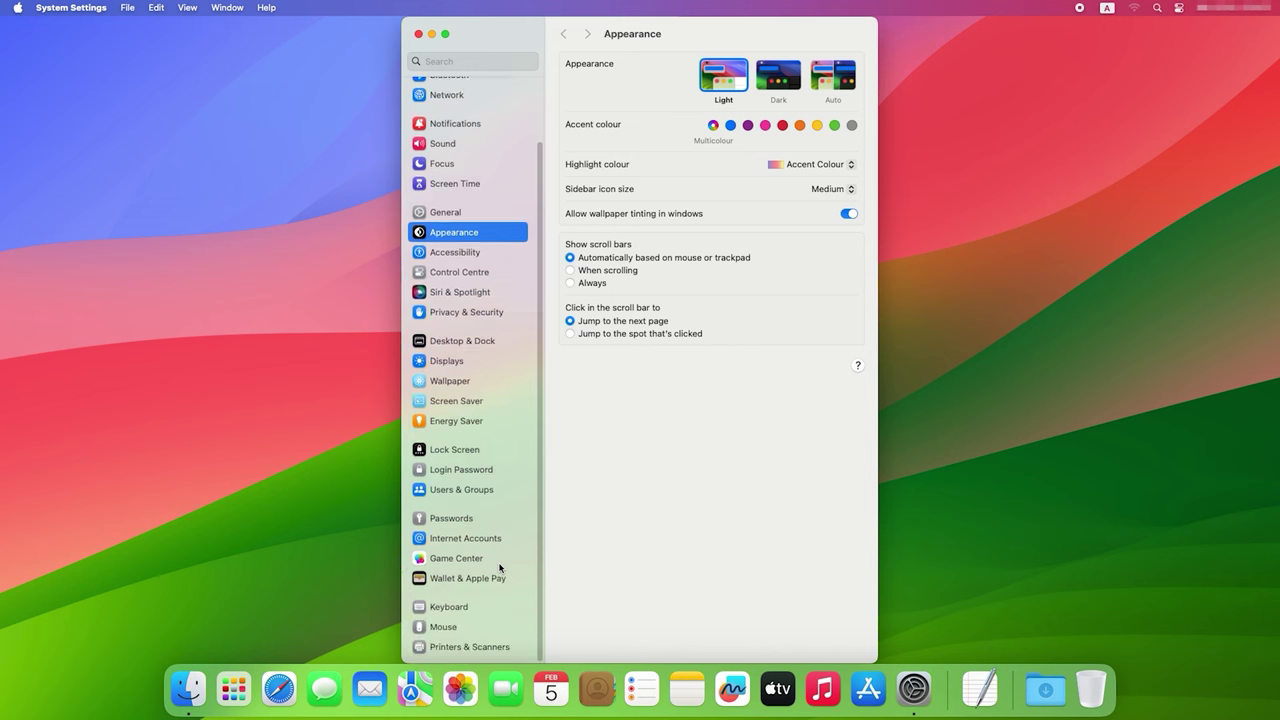
Step: Browse each Keyboard Shortcuts category, from Display through App Shortcuts to Function Keys
left_click(463, 607)
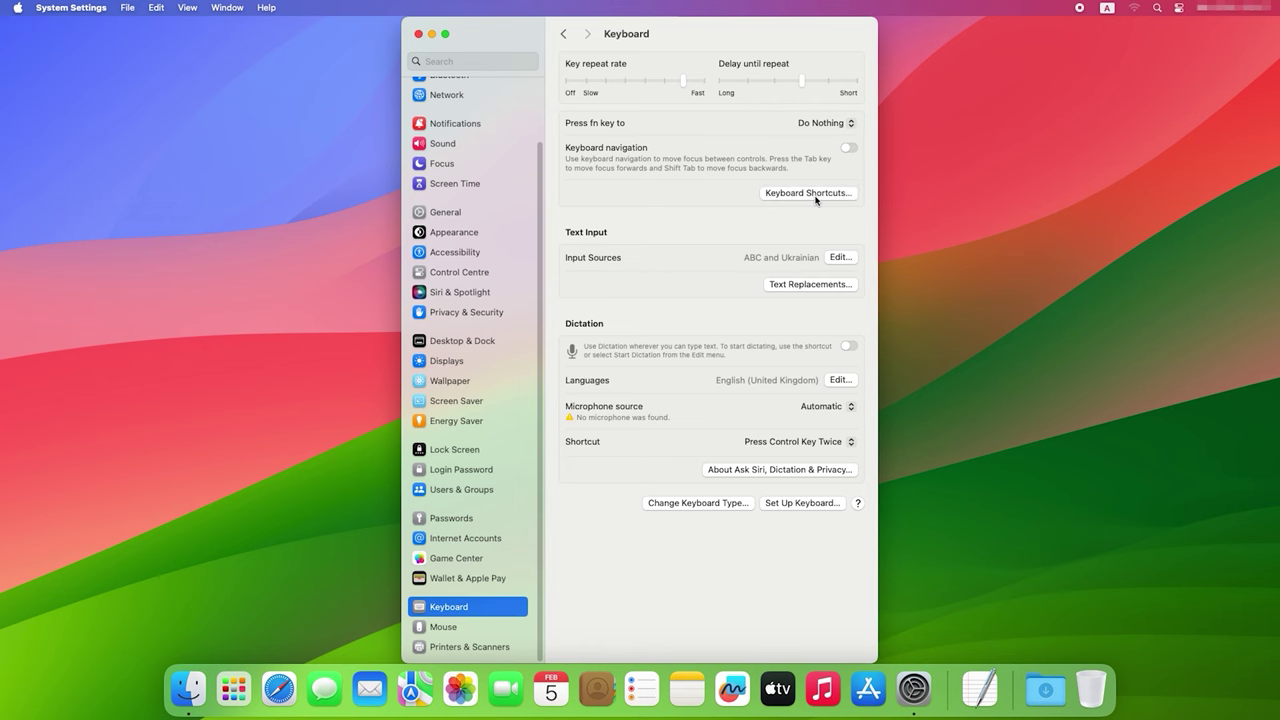
left_click(815, 195)
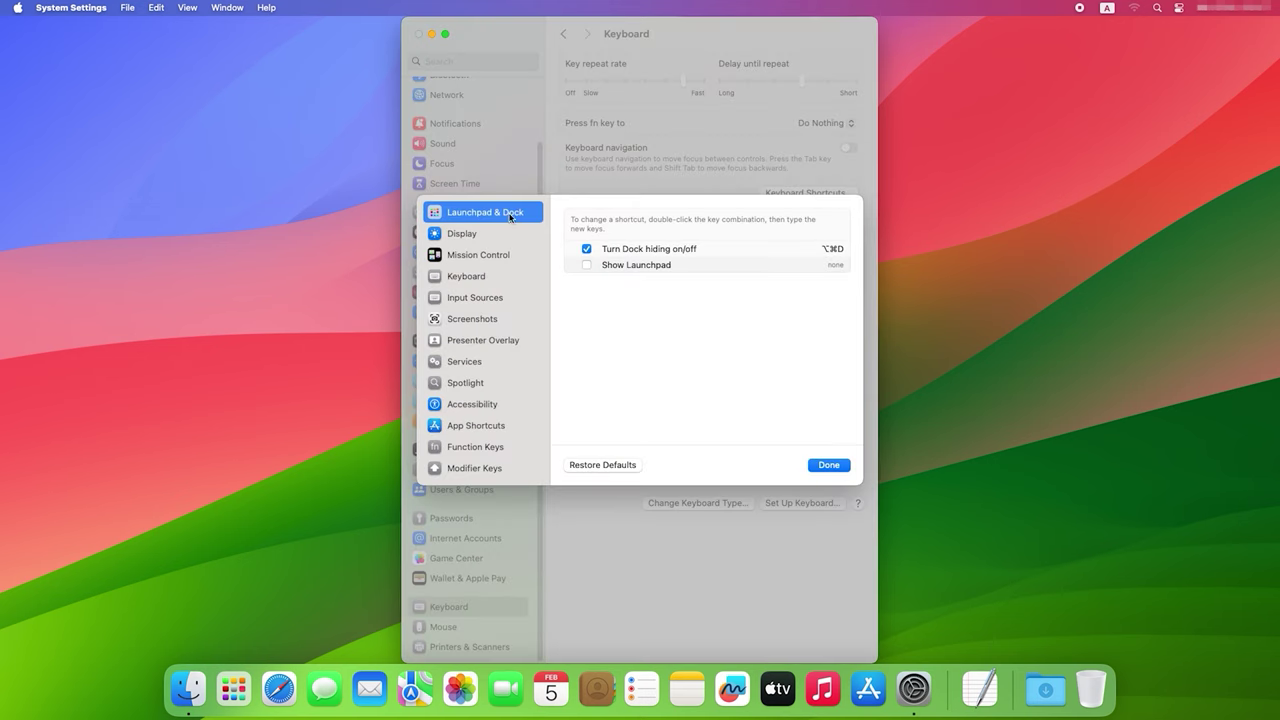
left_click(476, 237)
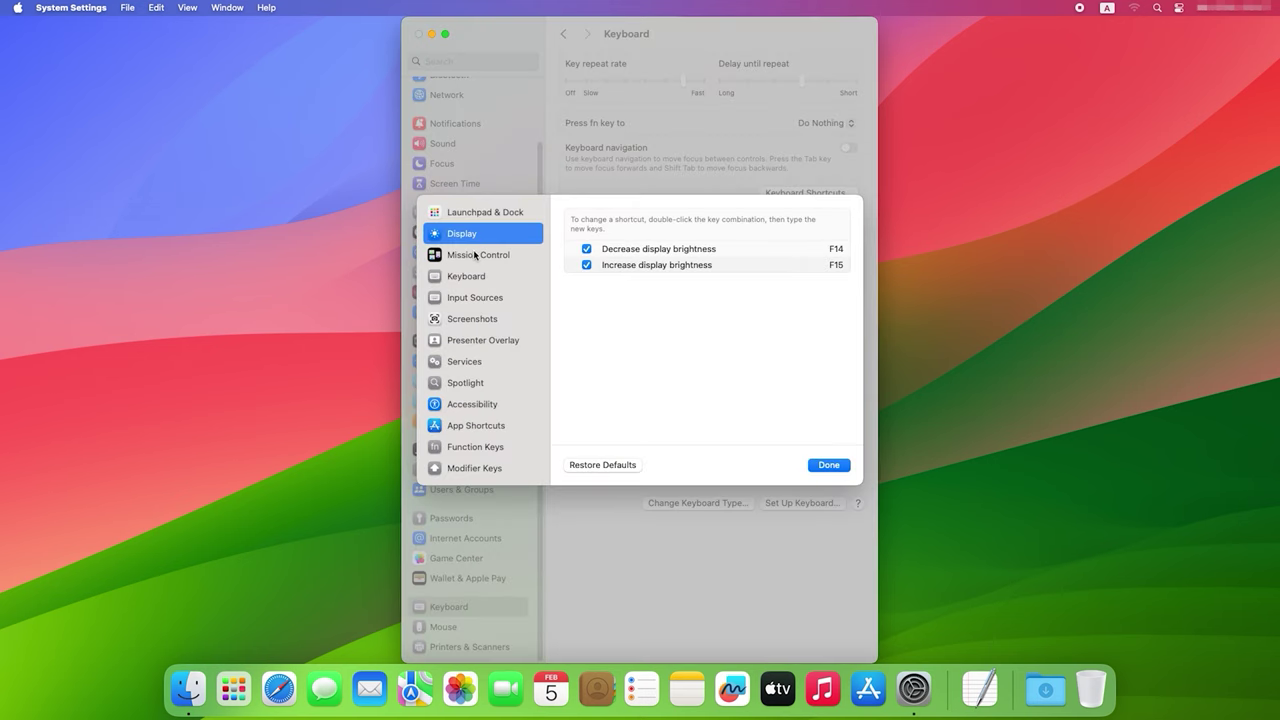
left_click(476, 257)
left_click(473, 280)
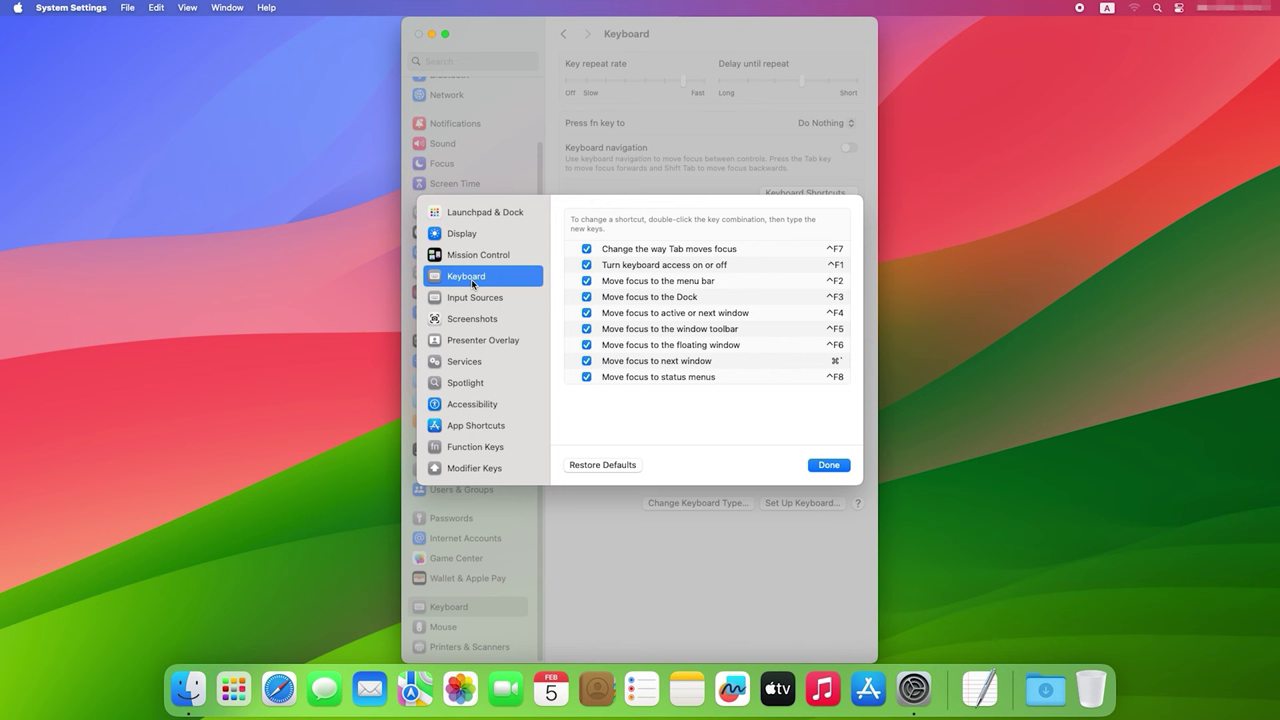
left_click(471, 302)
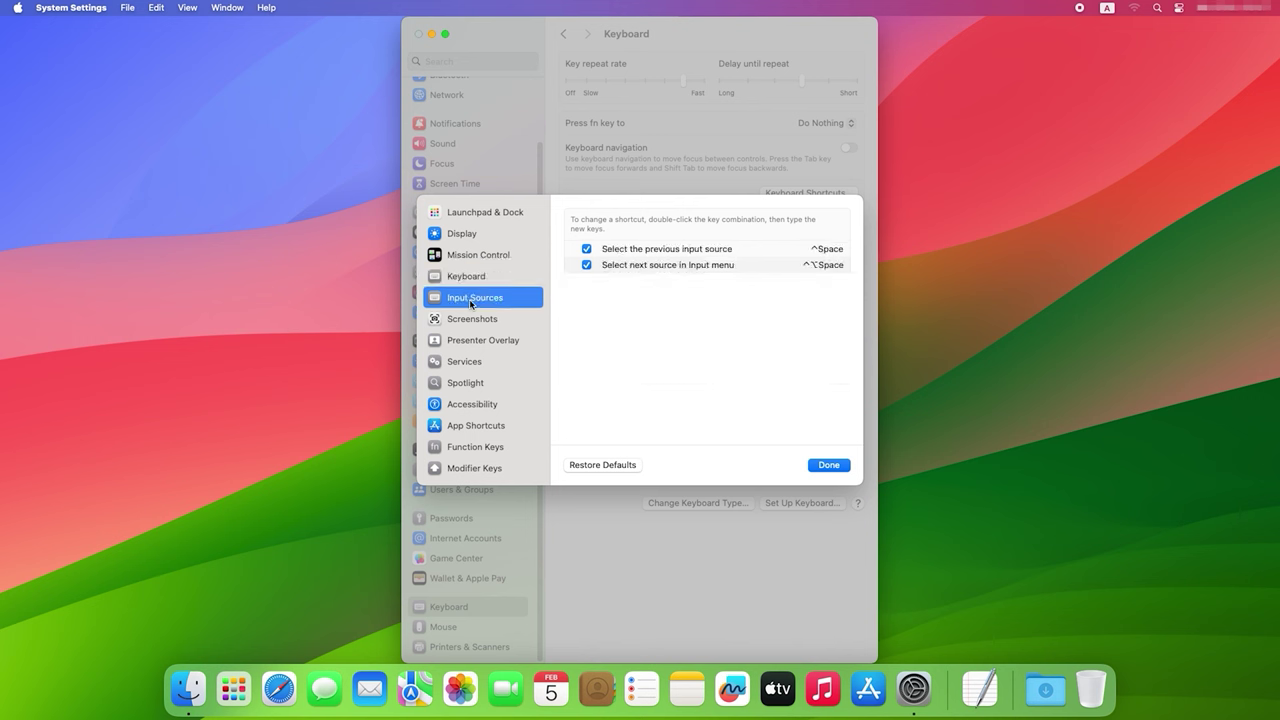
left_click(472, 318)
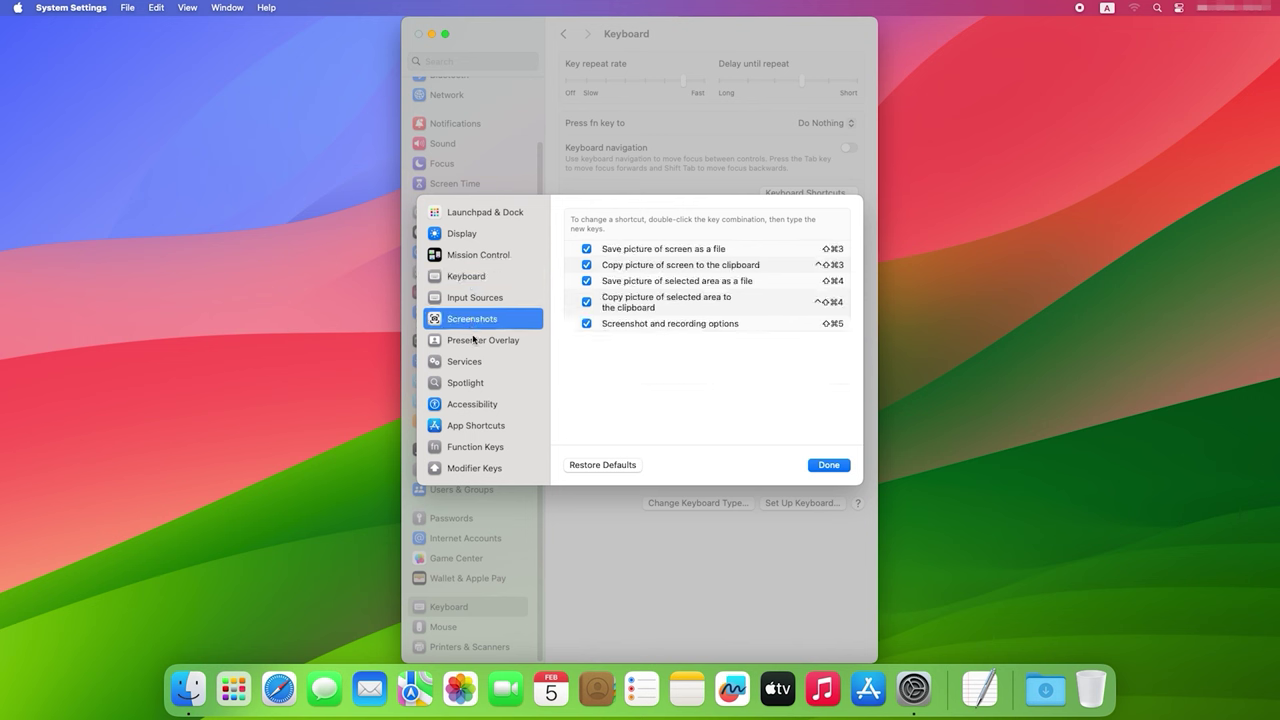
left_click(474, 347)
left_click(475, 365)
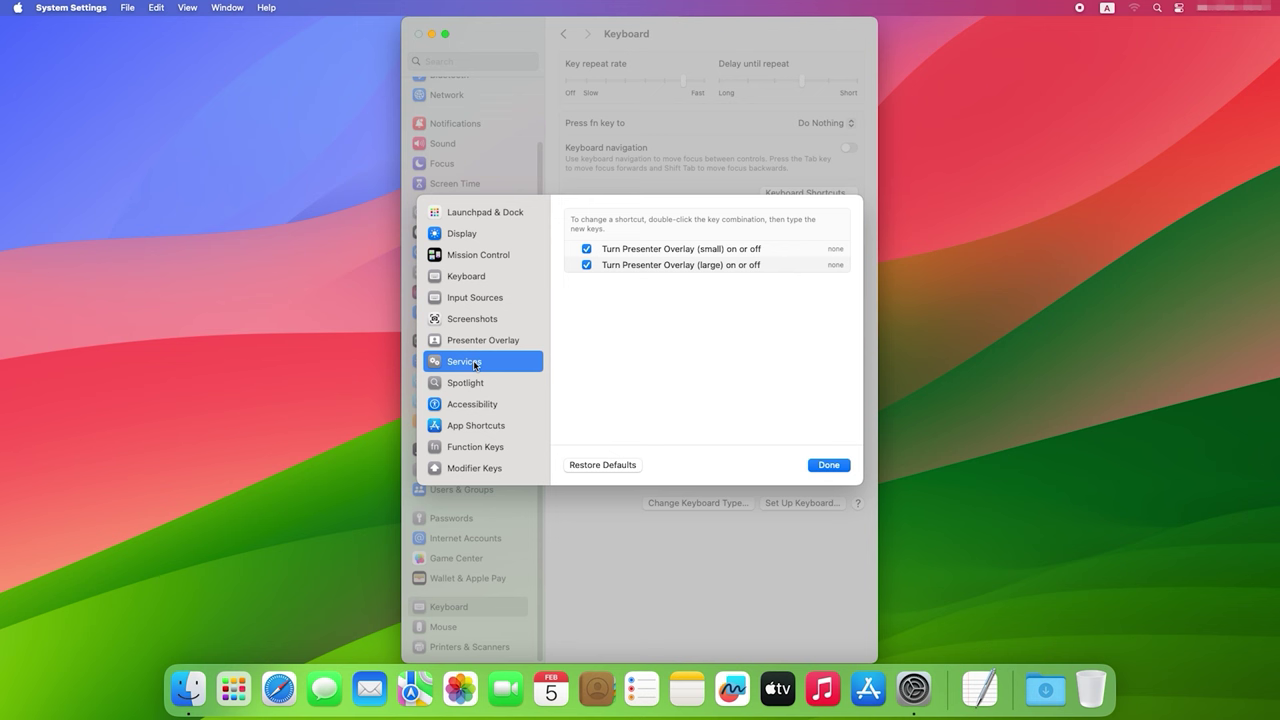
left_click(474, 381)
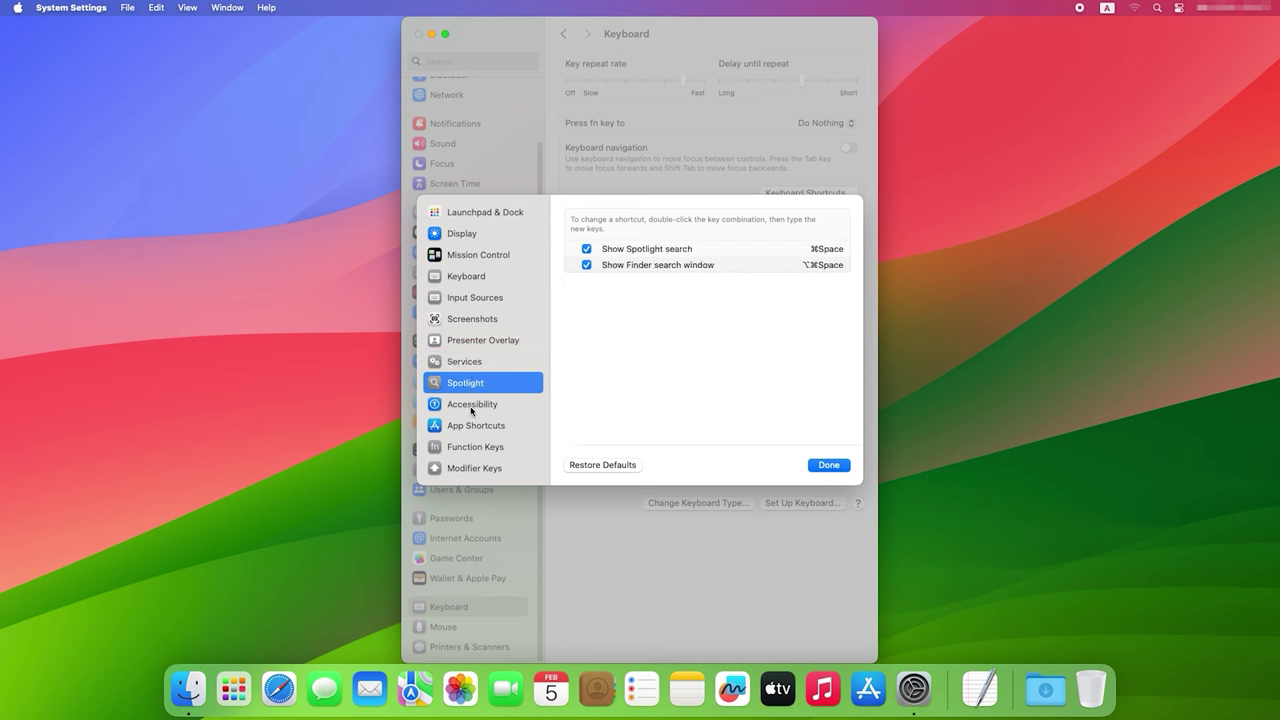
left_click(471, 406)
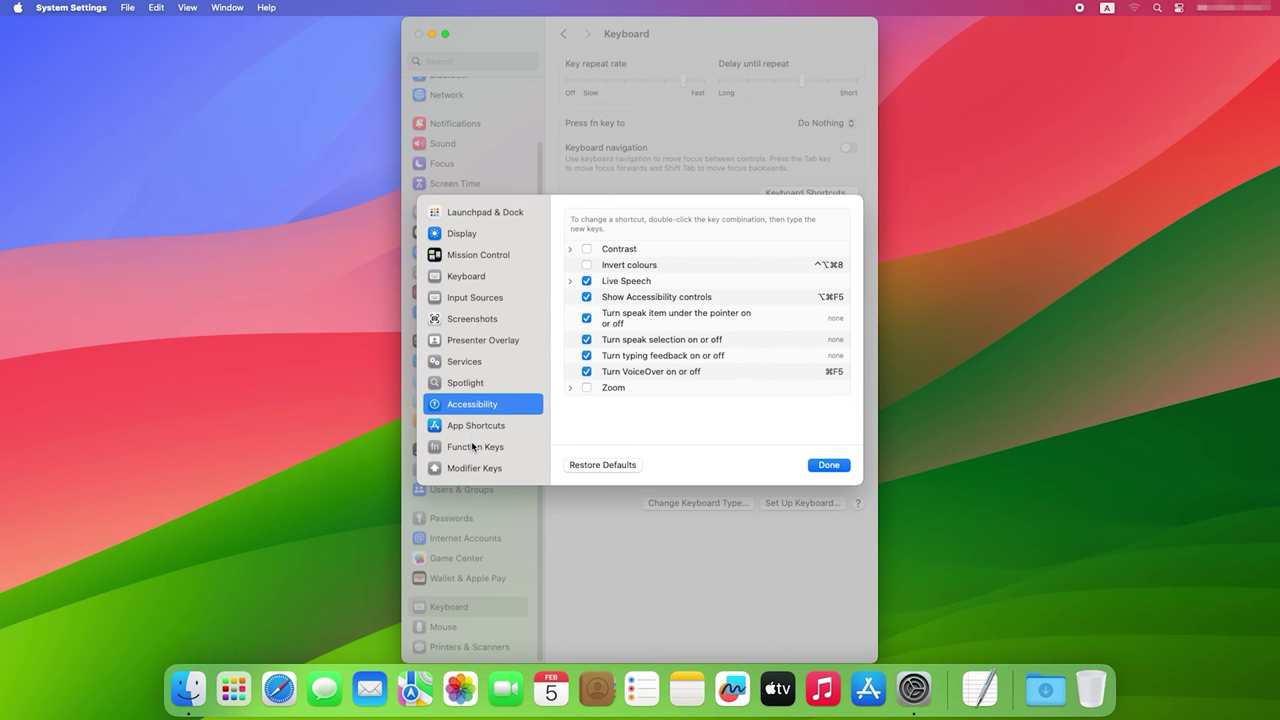
left_click(474, 432)
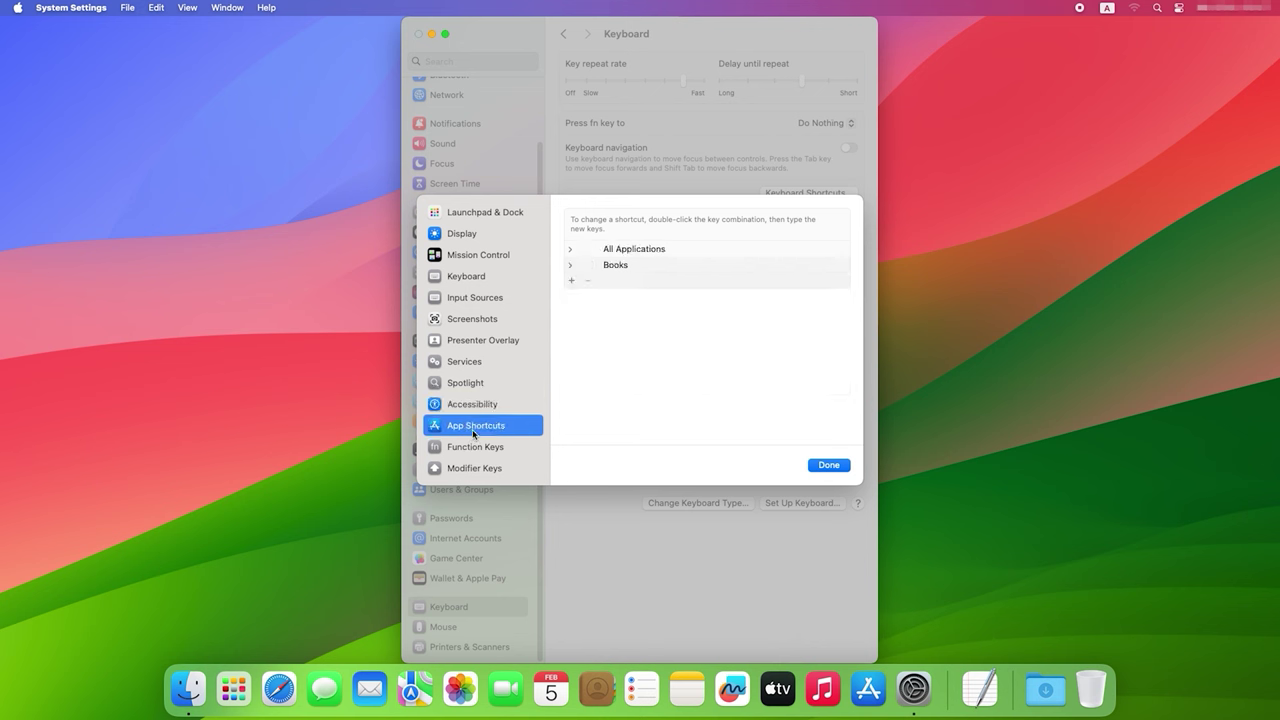
left_click(474, 447)
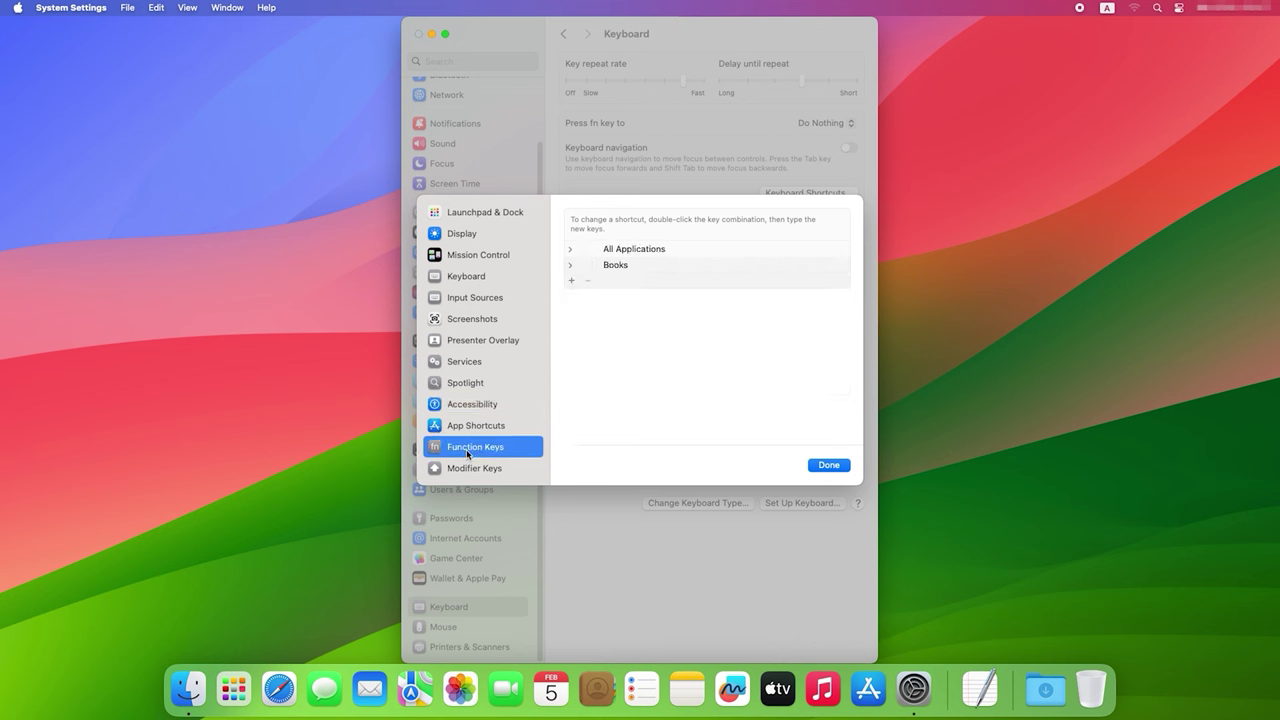
Step: Show the Modifier Keys settings, then browse Freeform's menus starting with the Freeform menu
left_click(476, 468)
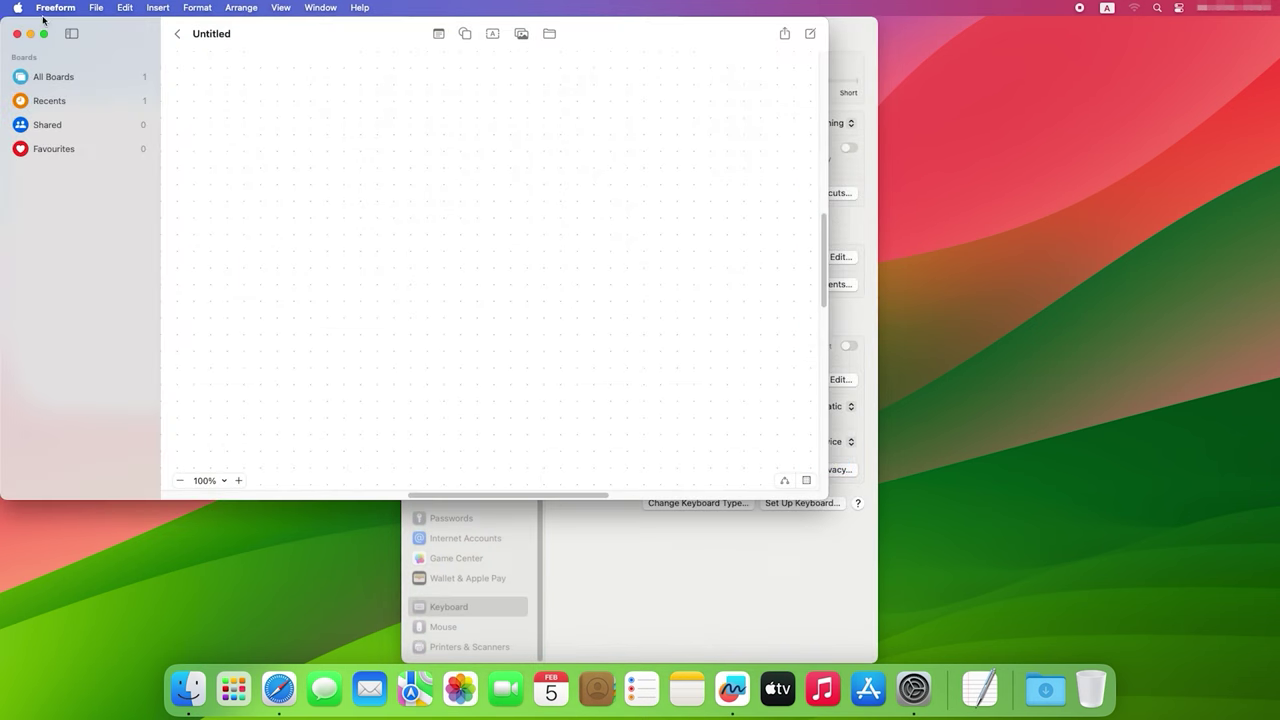
left_click(48, 10)
mouse_move(107, 10)
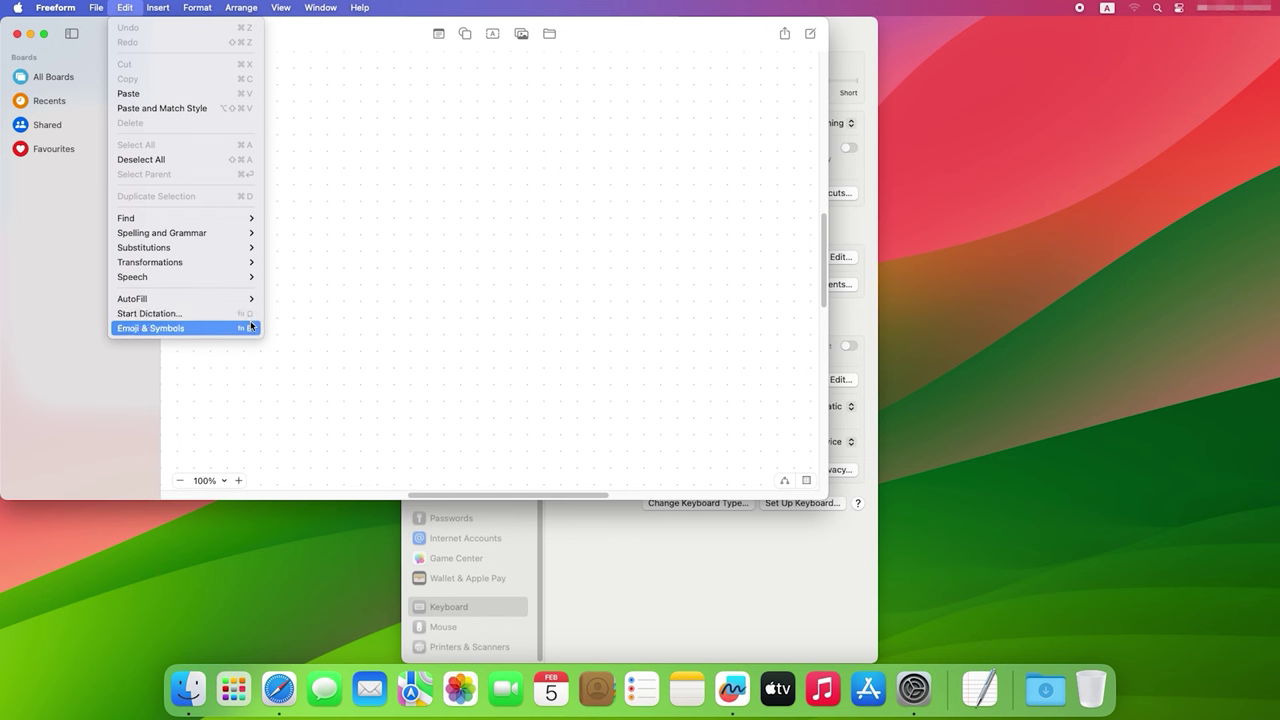
mouse_move(181, 14)
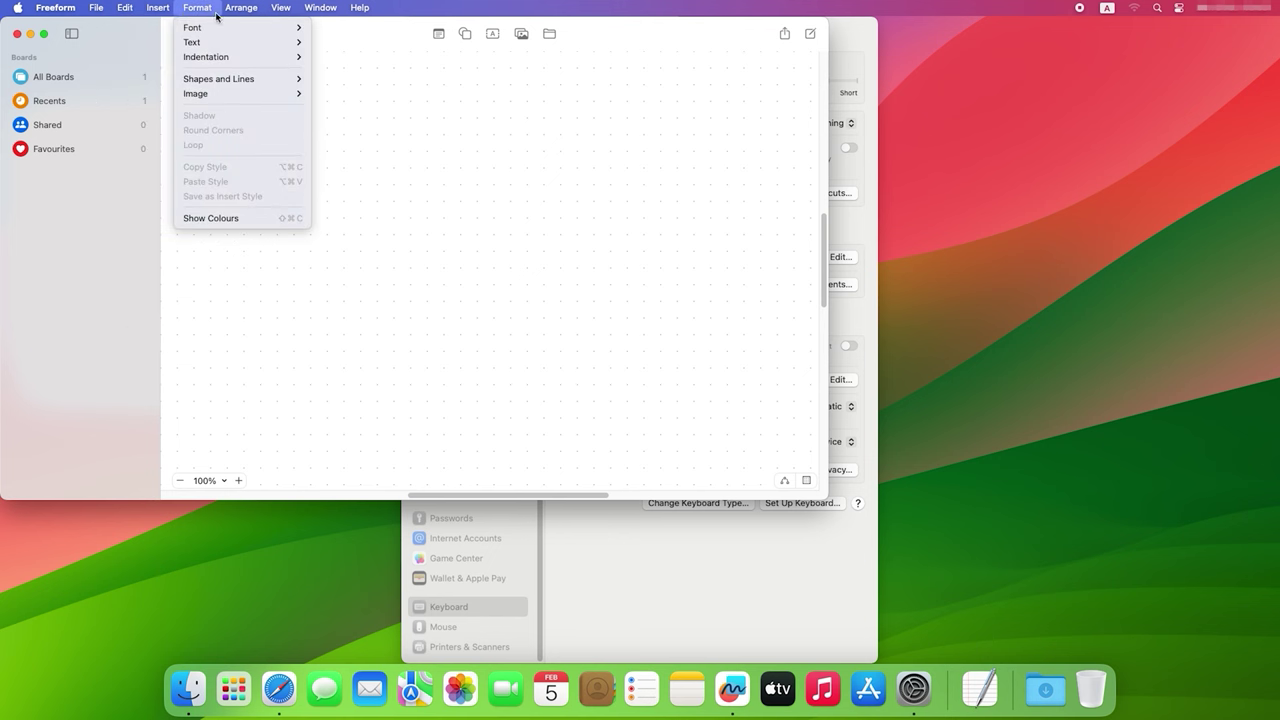
mouse_move(223, 16)
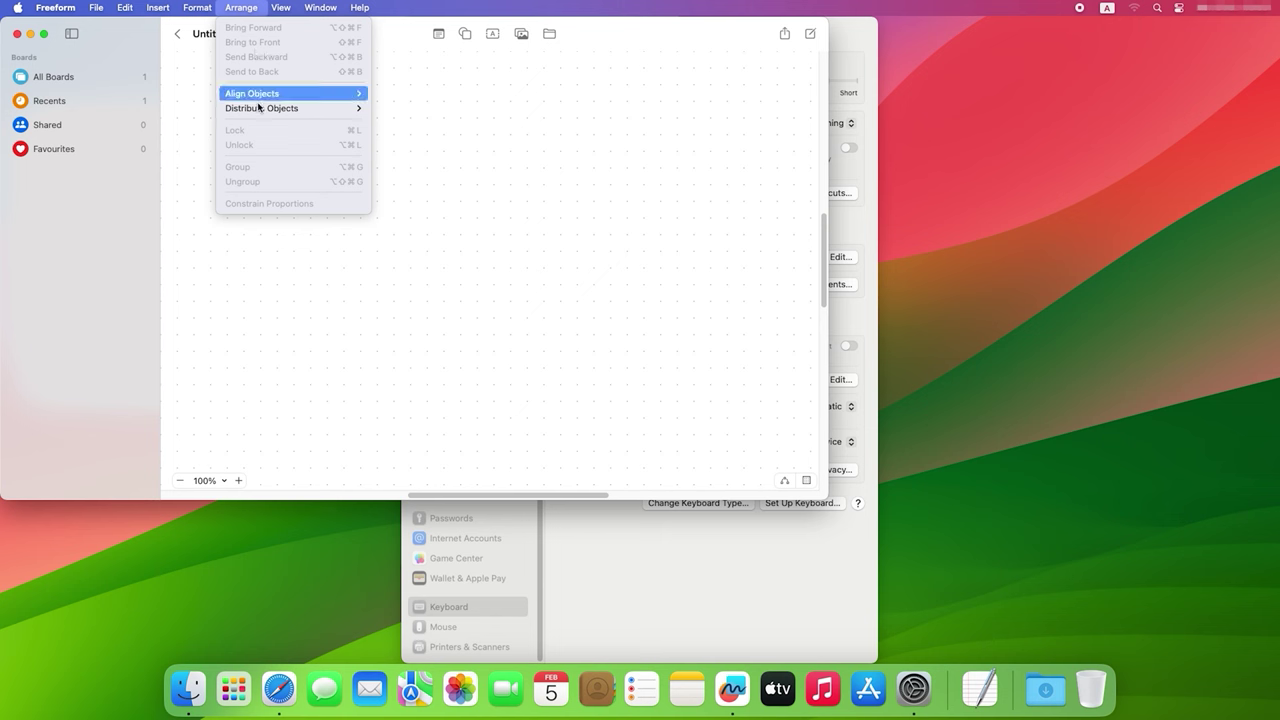